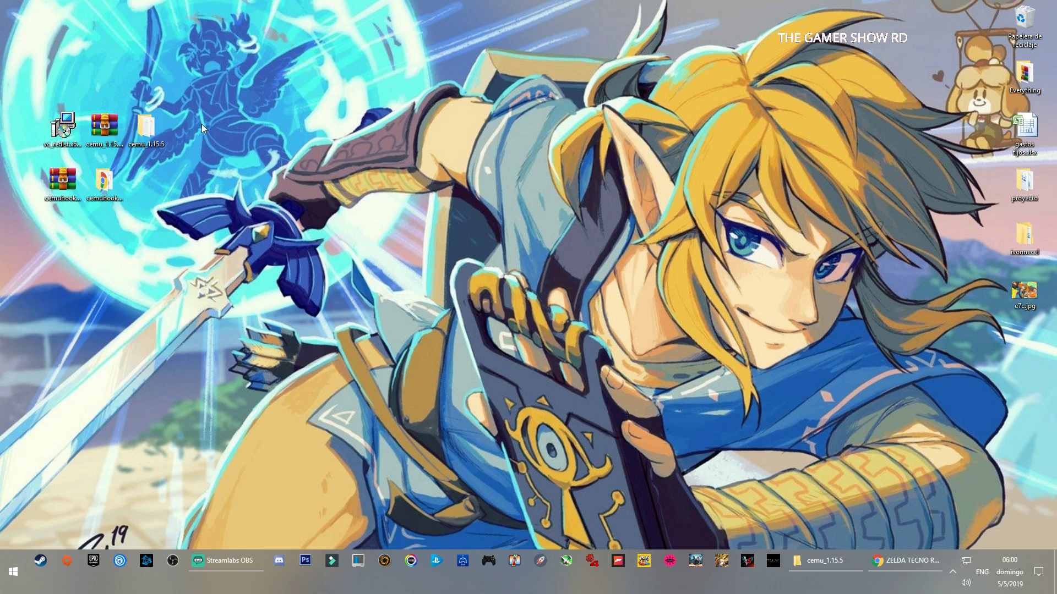
Open the cemu_1.15.5 folder on the desktop, launch Cemu.exe and move its window toward the middle of the screen.
double_click(142, 127)
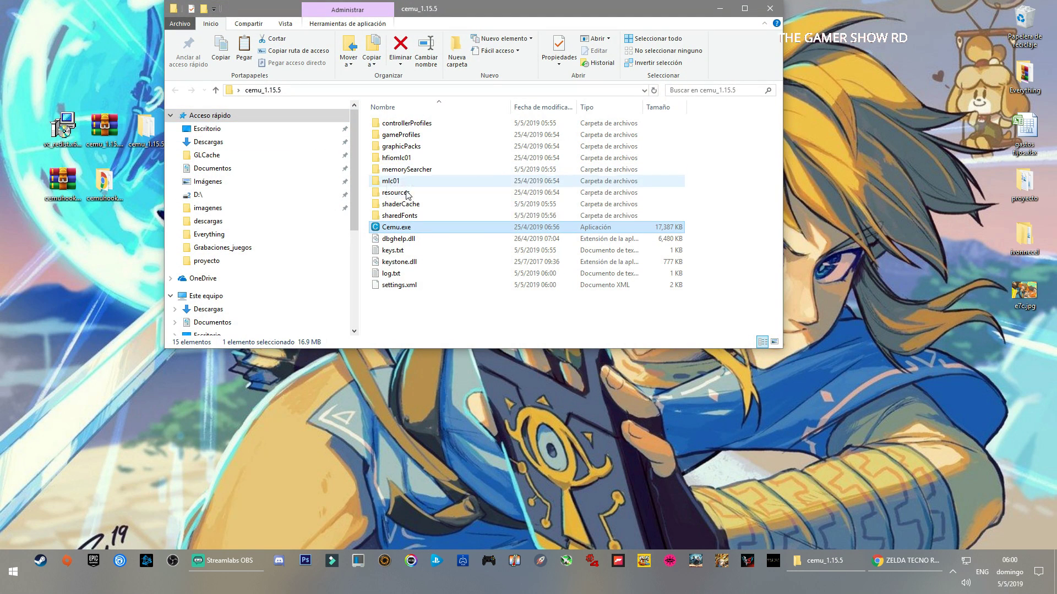
left_click(434, 315)
left_click_drag(421, 11, 470, 48)
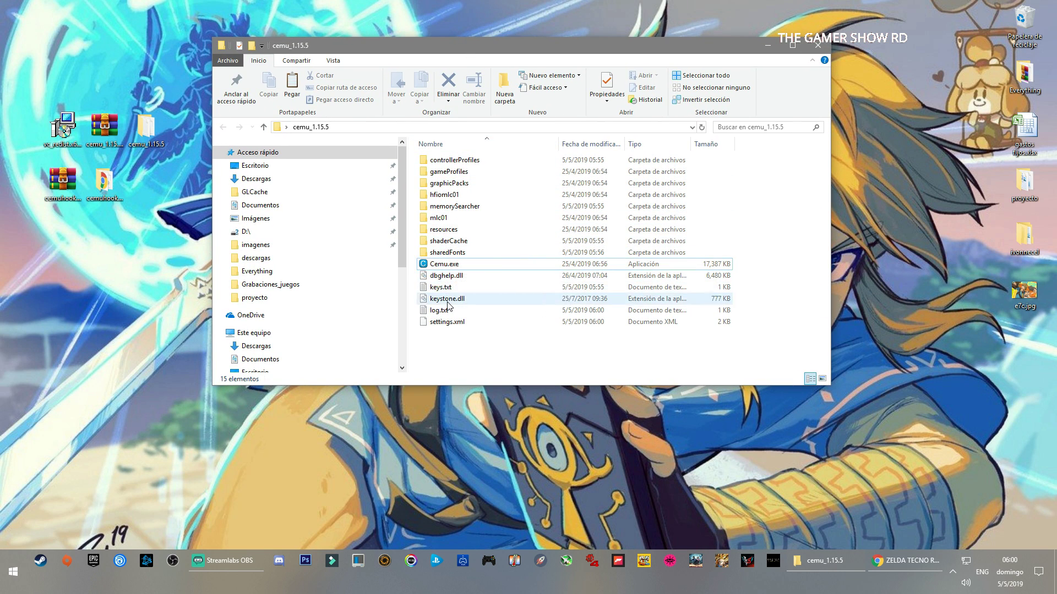
double_click(451, 263)
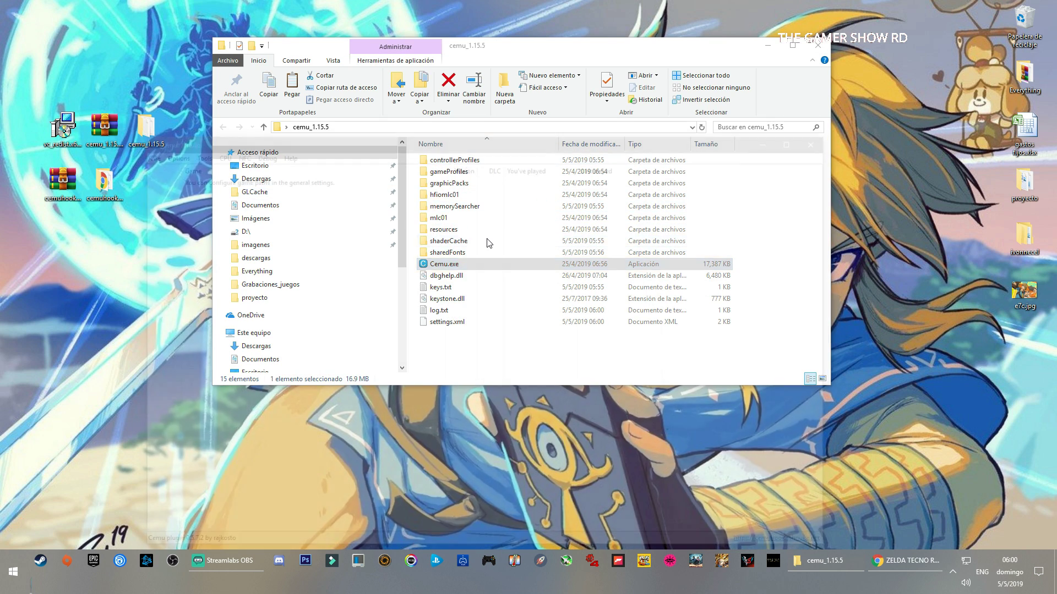
left_click_drag(344, 142, 416, 51)
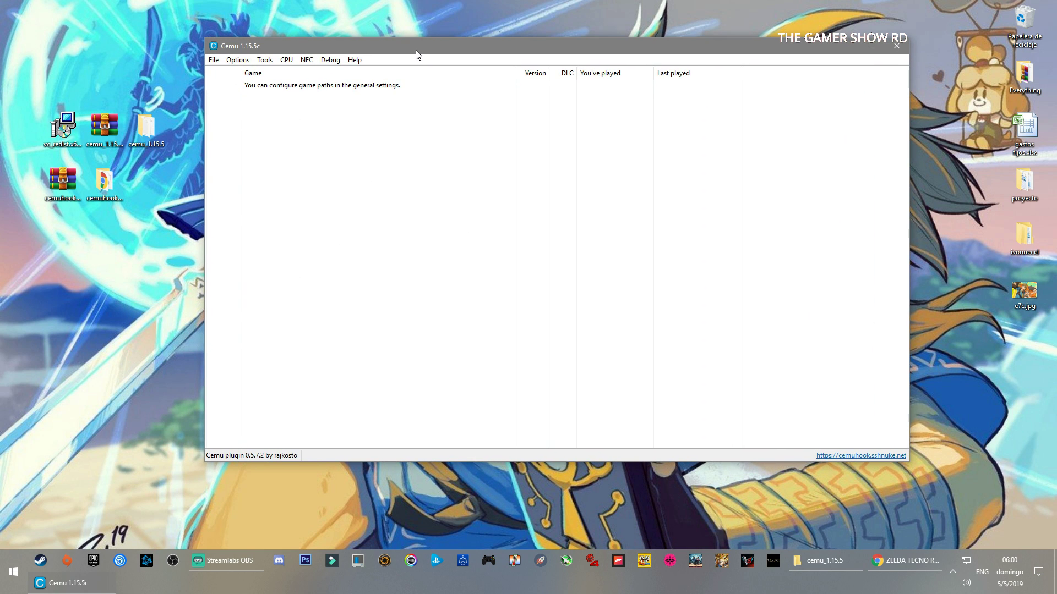
Set the interface language to Spanish in the general settings and acknowledge the restart notice.
left_click(234, 61)
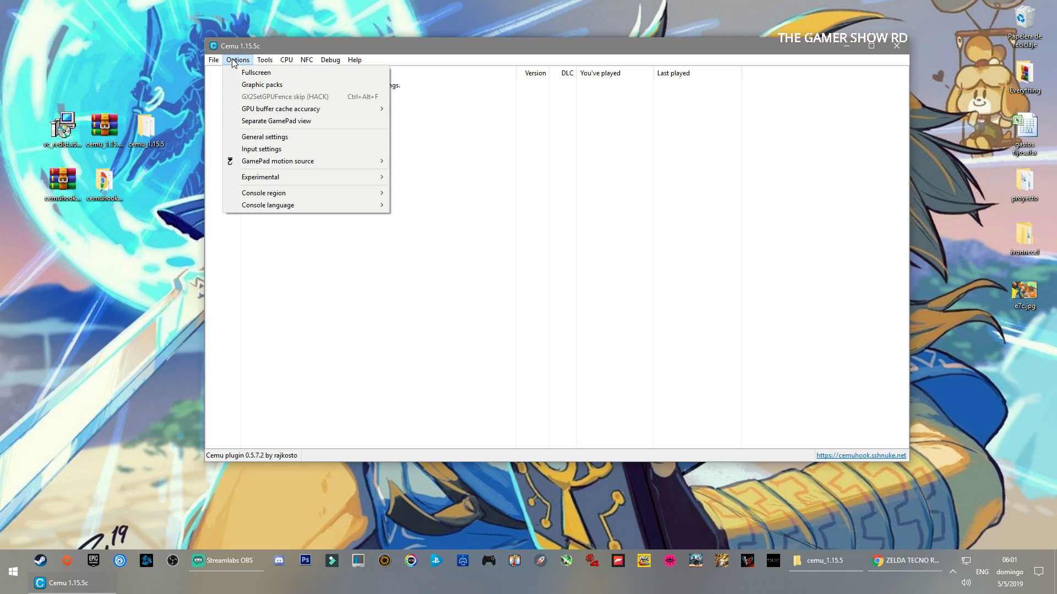
left_click(259, 138)
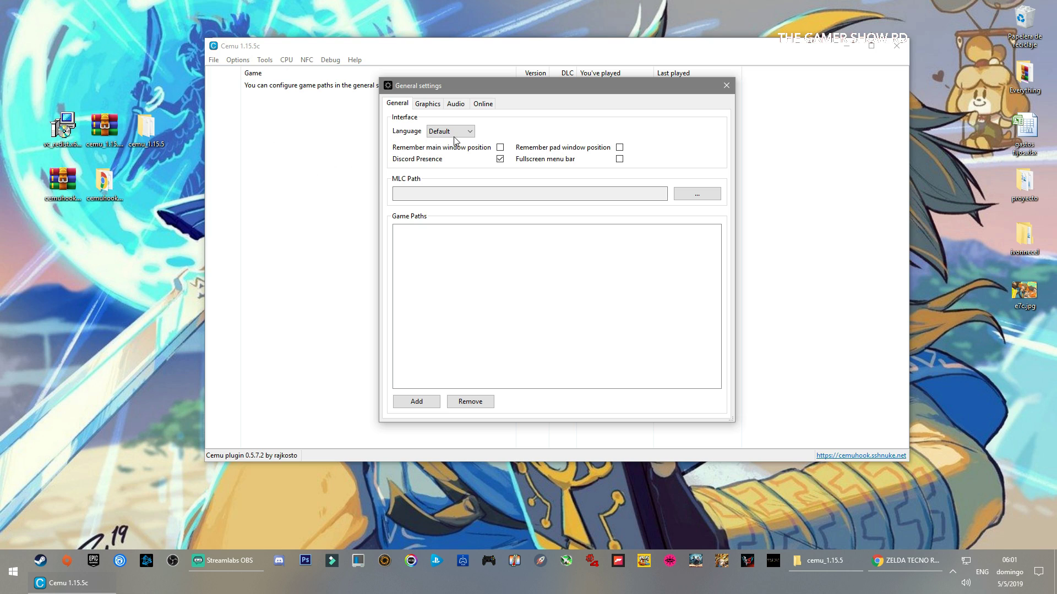
left_click(467, 135)
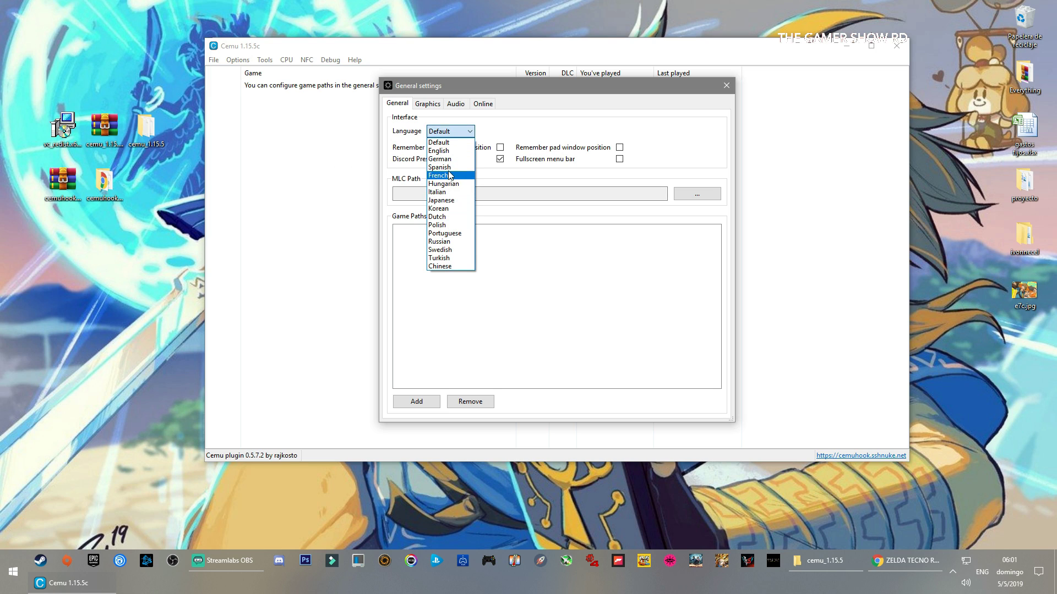
left_click(453, 168)
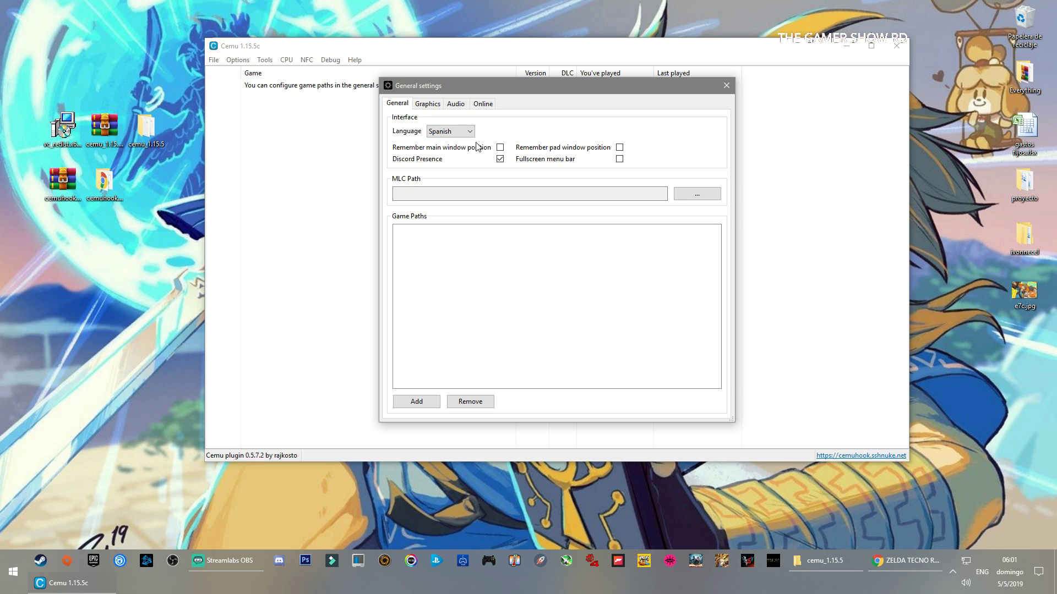
left_click(726, 85)
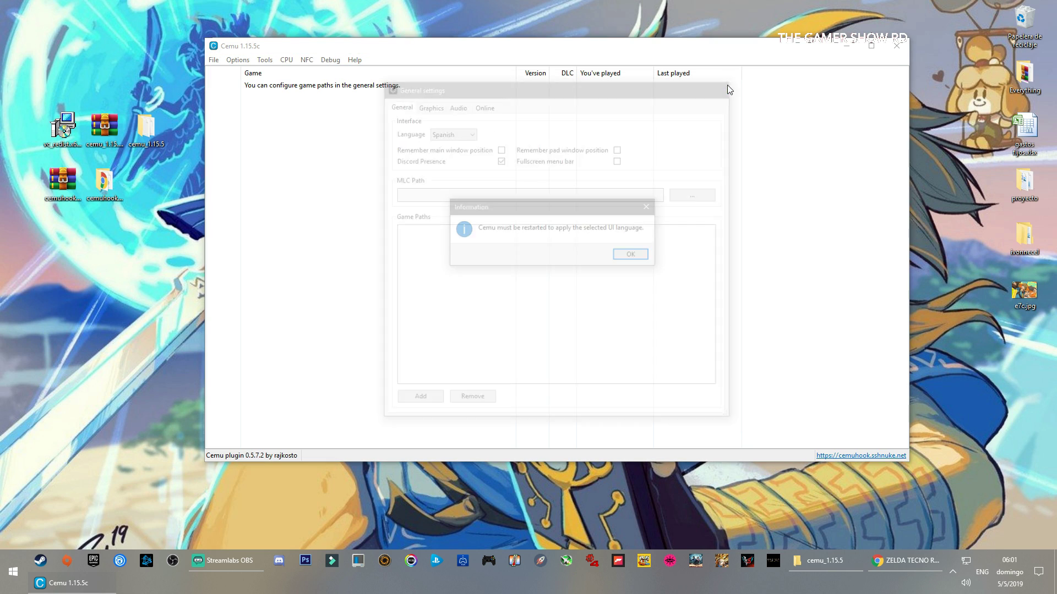
left_click(637, 259)
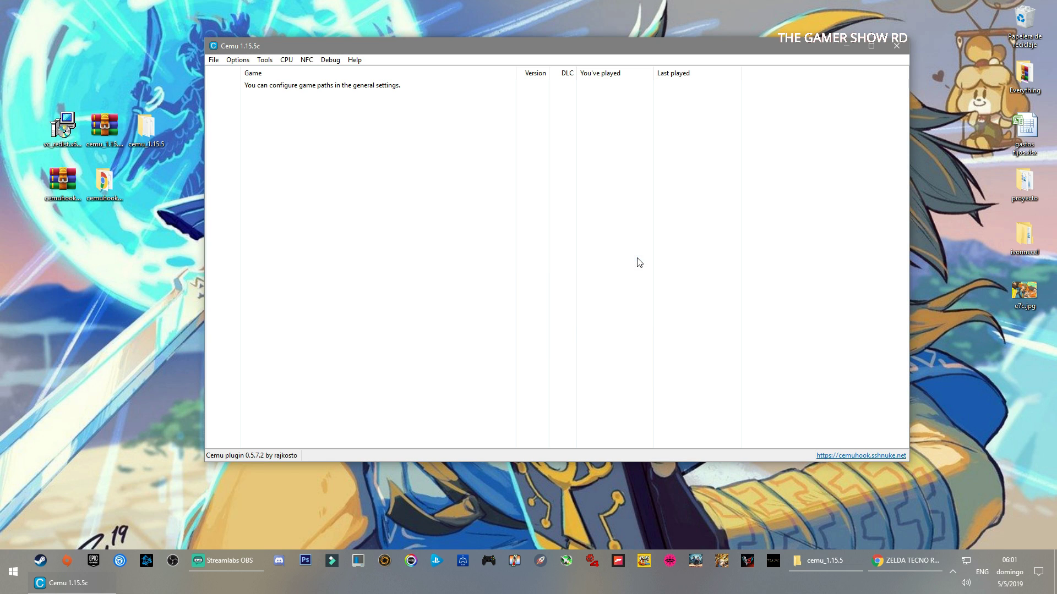
Restart Cemu from Cemu.exe to apply the selected interface language and reposition its window.
left_click(894, 48)
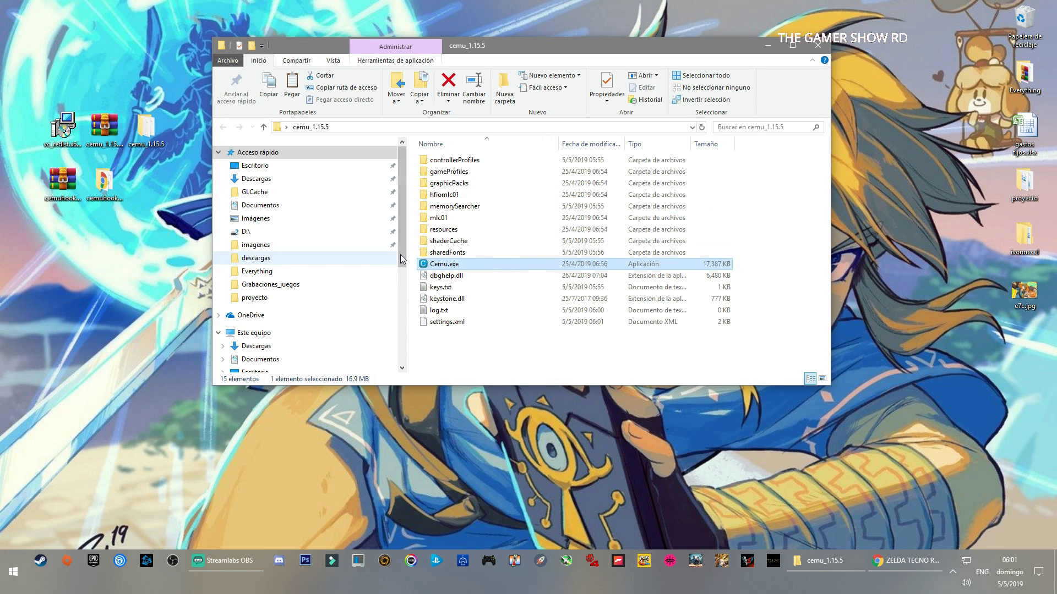
double_click(536, 265)
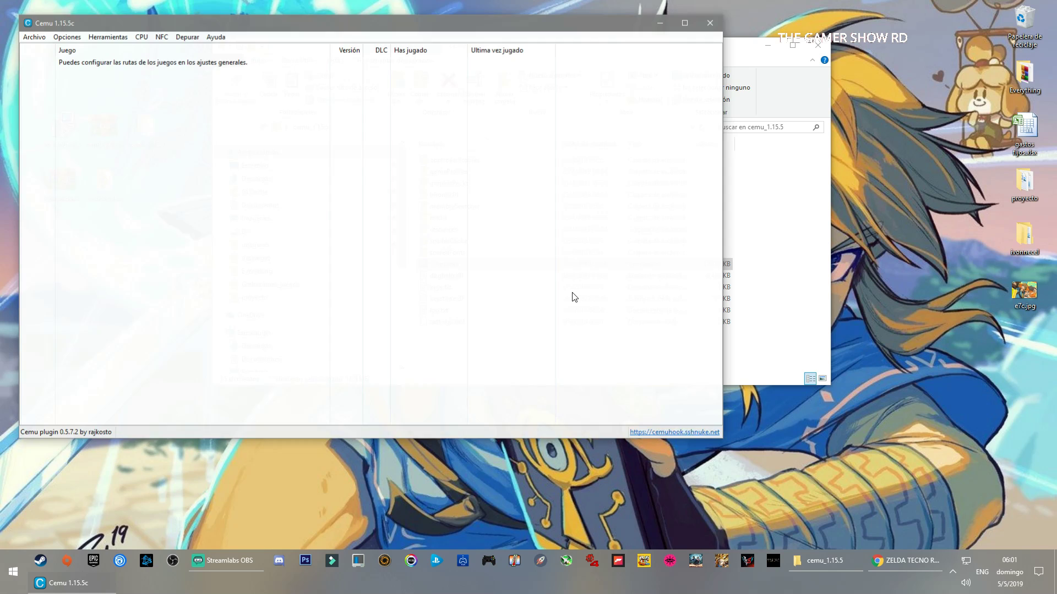
left_click_drag(235, 21, 412, 54)
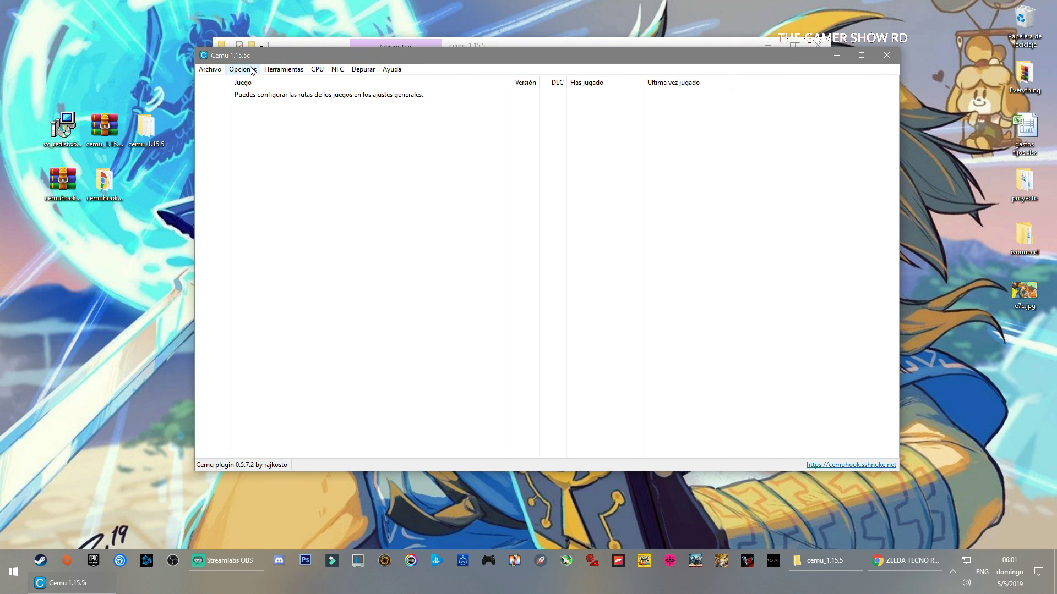
Set the console language (Idioma de la consola) to Español.
left_click(249, 72)
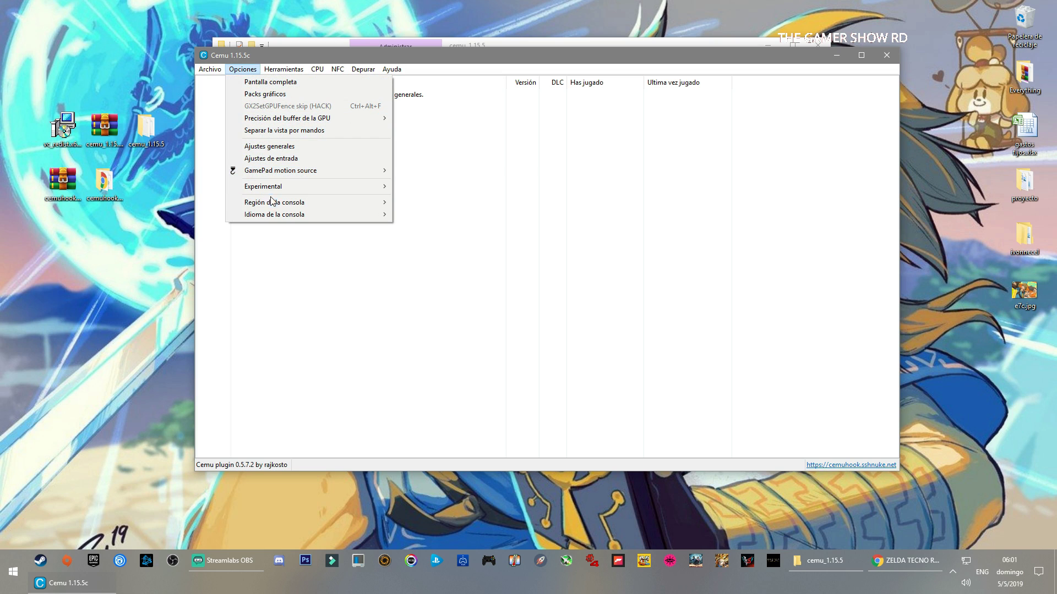
mouse_move(277, 206)
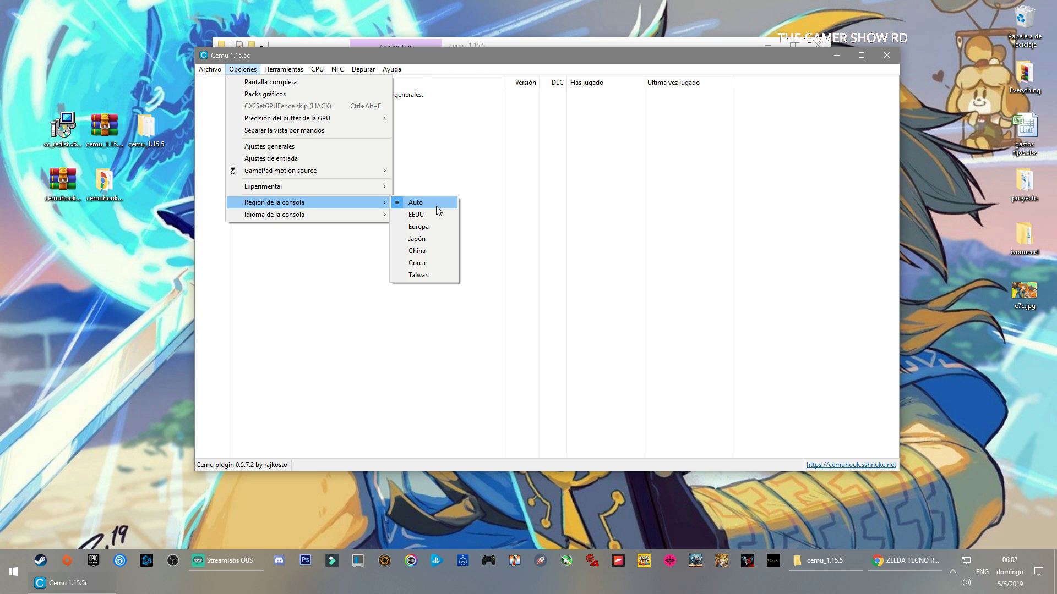
mouse_move(317, 219)
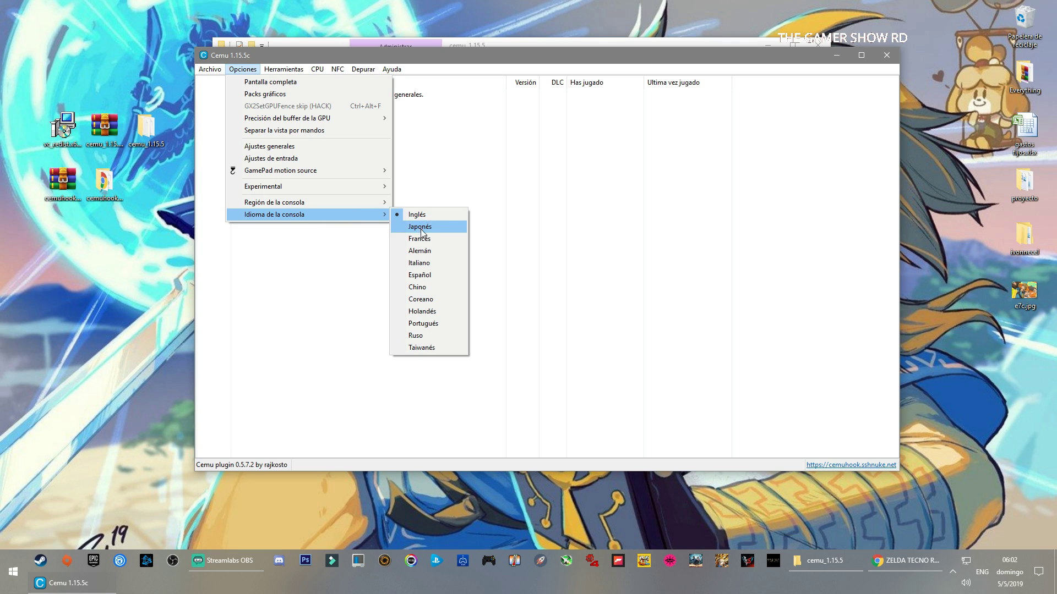
left_click(433, 275)
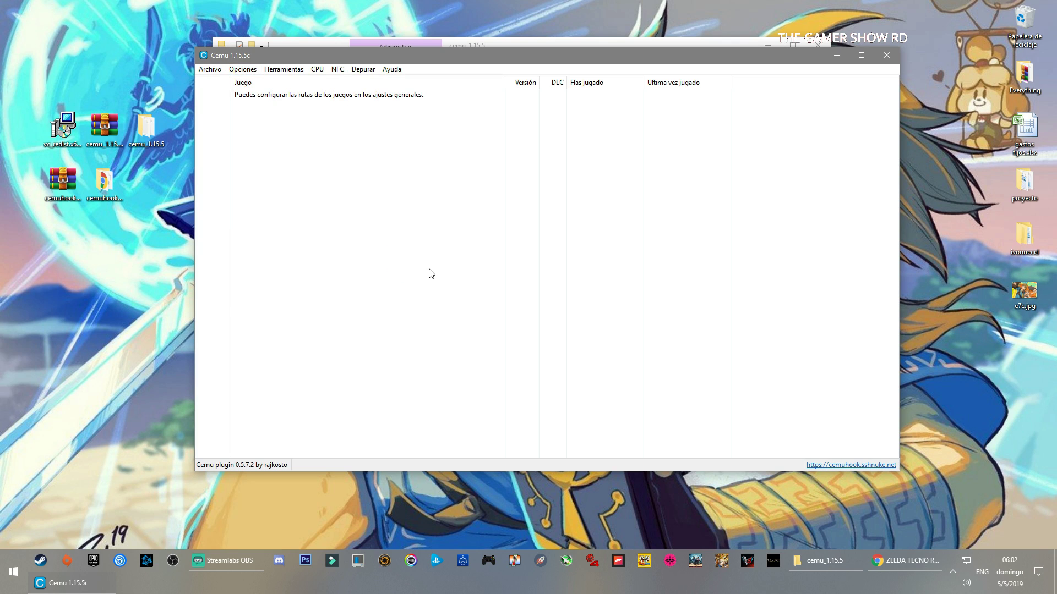
left_click(242, 69)
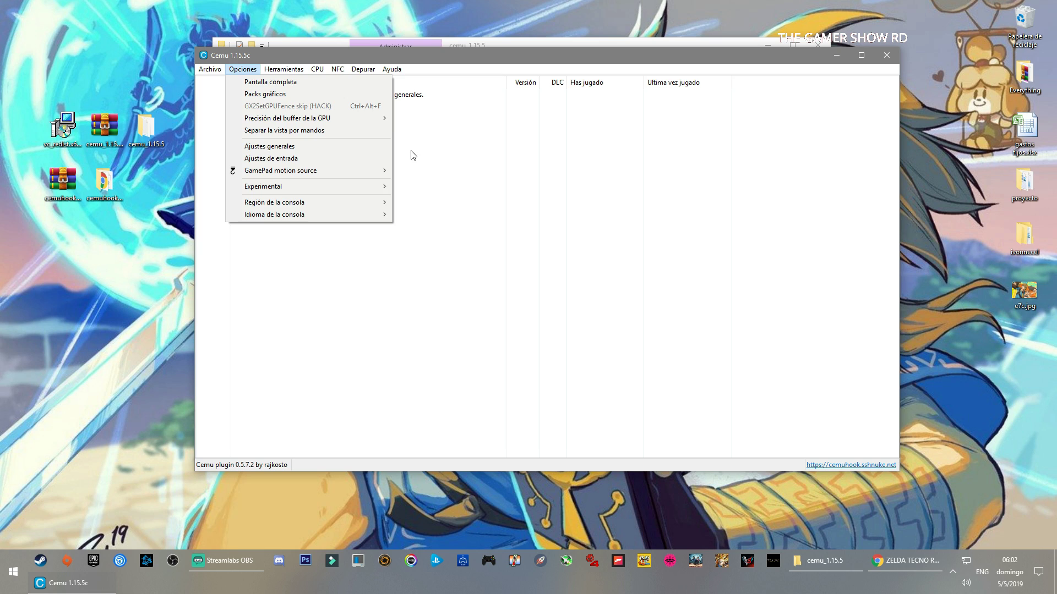
left_click(441, 162)
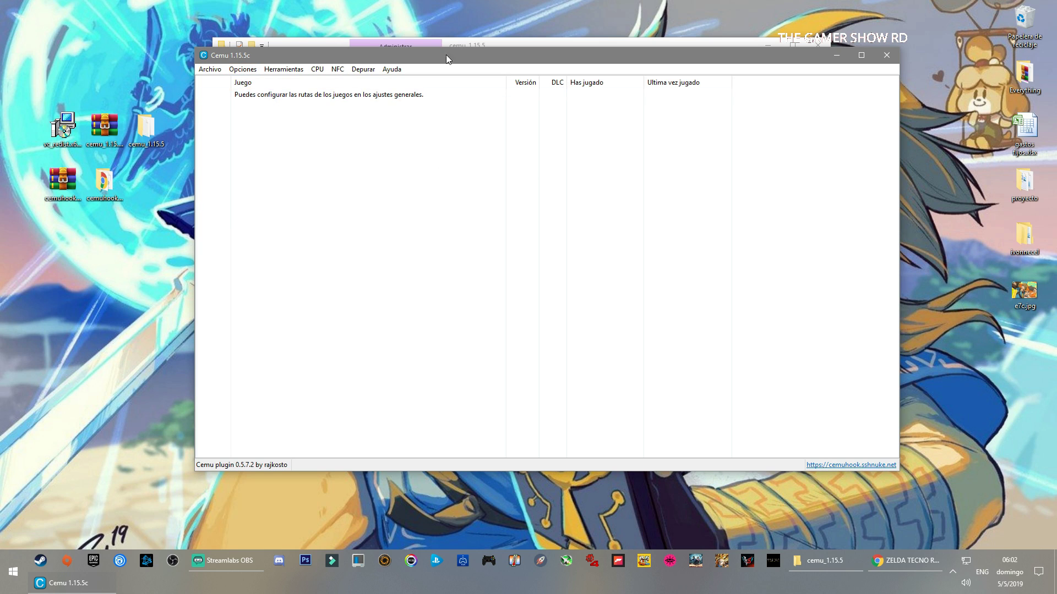
Open the graphic packs manager (Packs gráficos) and download the latest community graphic packs.
left_click(236, 68)
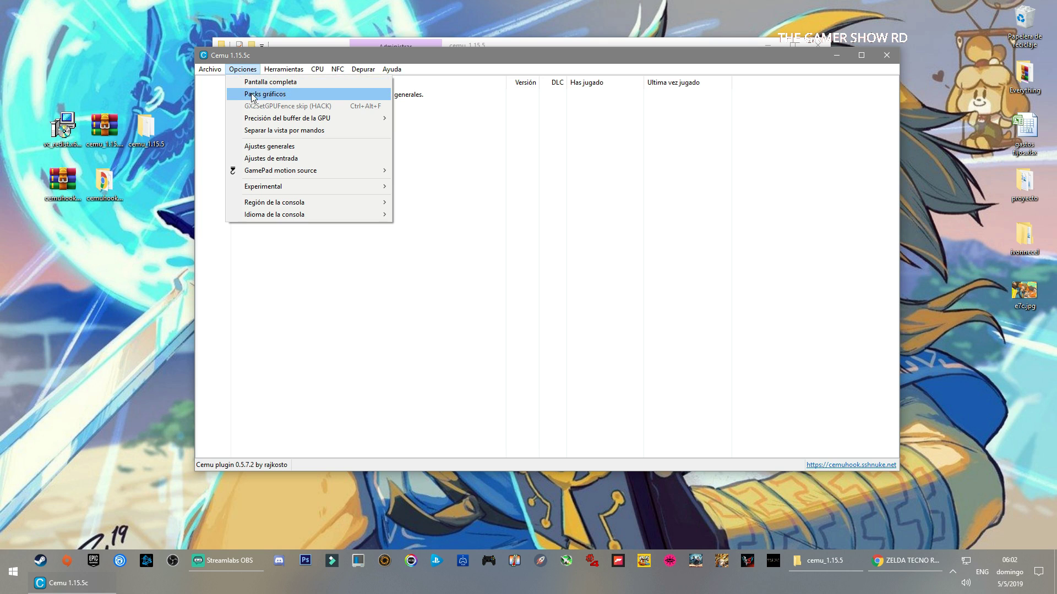
left_click(302, 96)
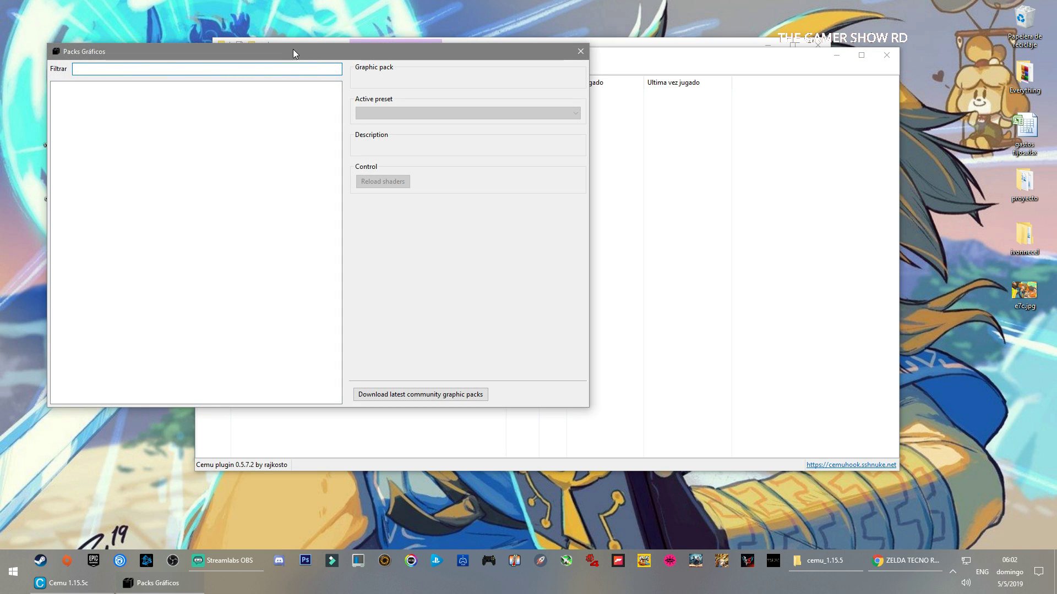
left_click_drag(293, 48, 458, 55)
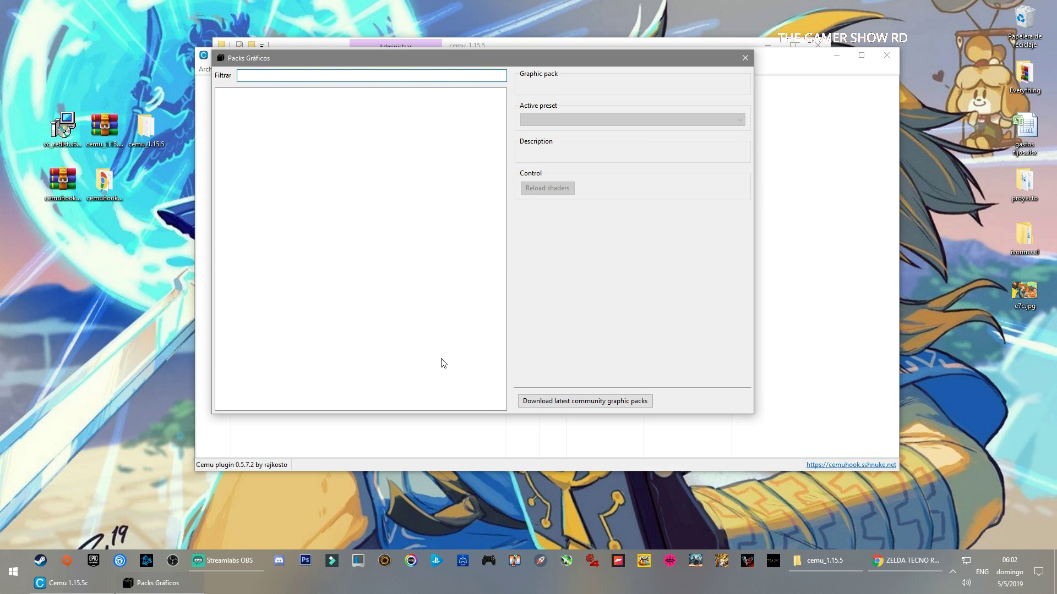
left_click(727, 39)
left_click_drag(682, 47, 705, 123)
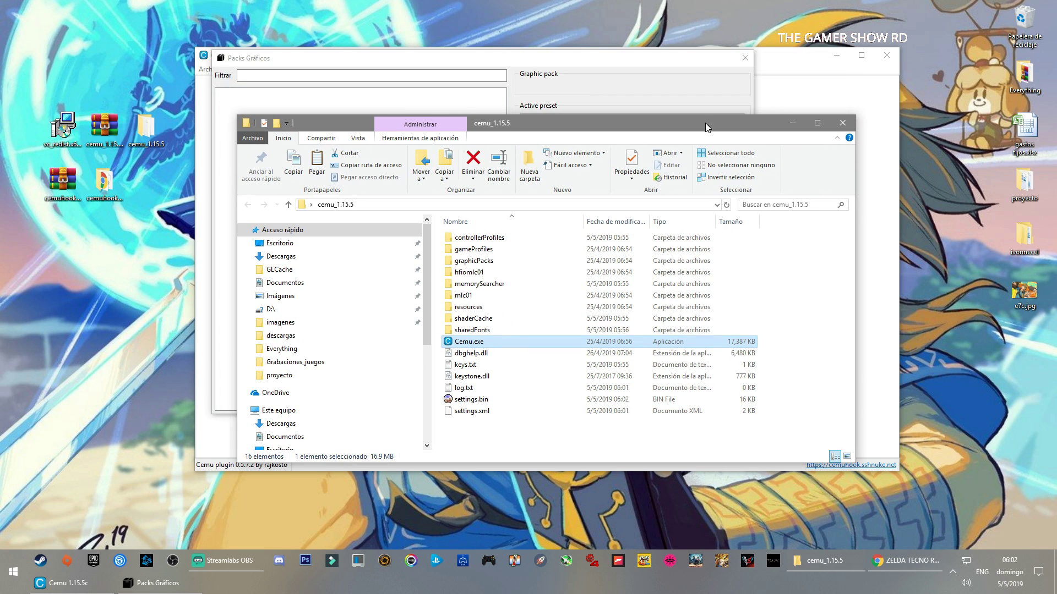
left_click(782, 125)
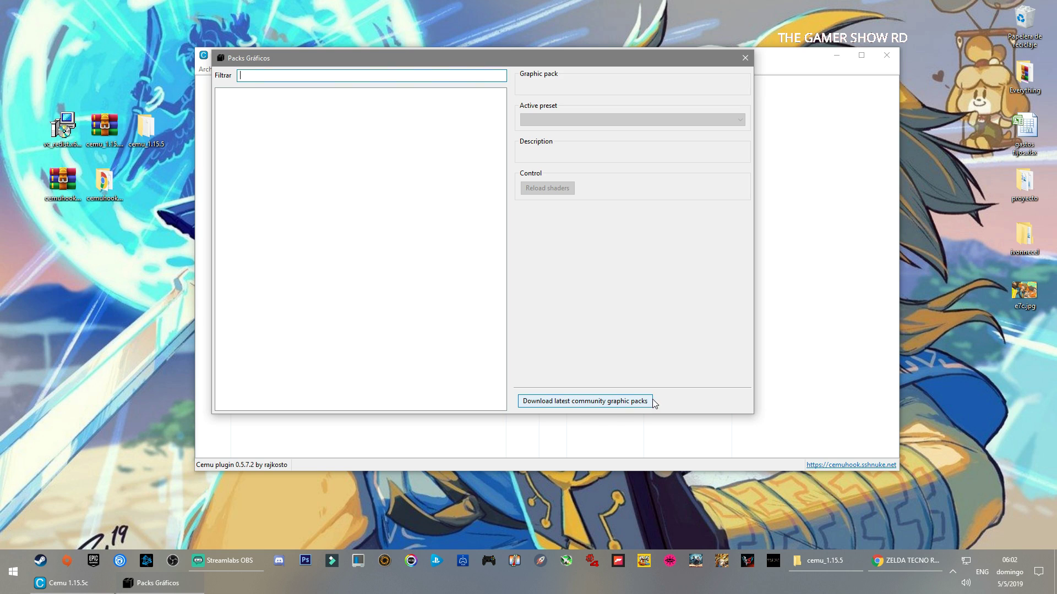
left_click(599, 402)
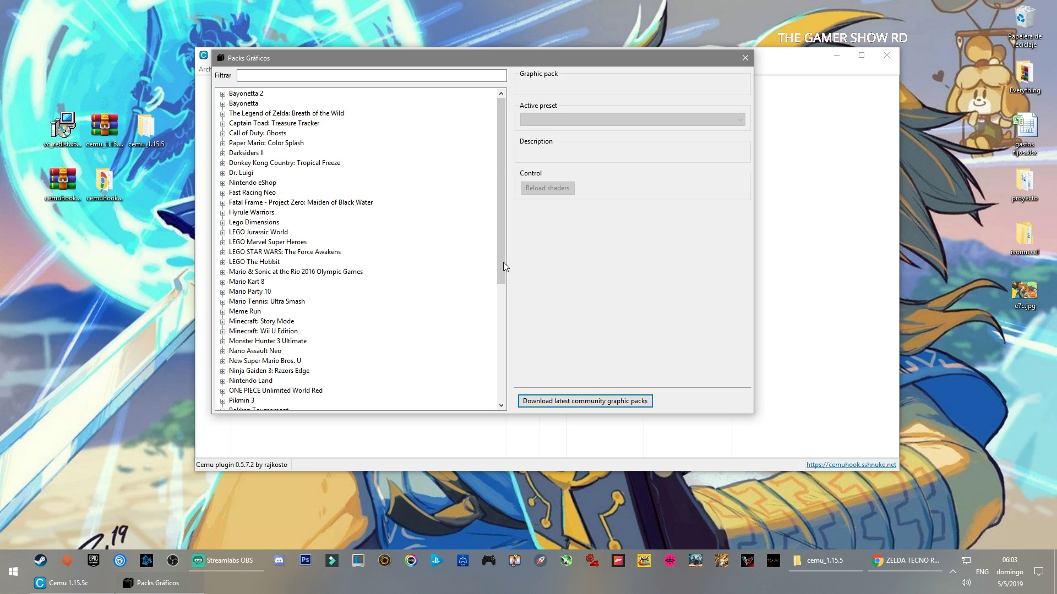
left_click_drag(501, 262, 507, 250)
left_click(634, 407)
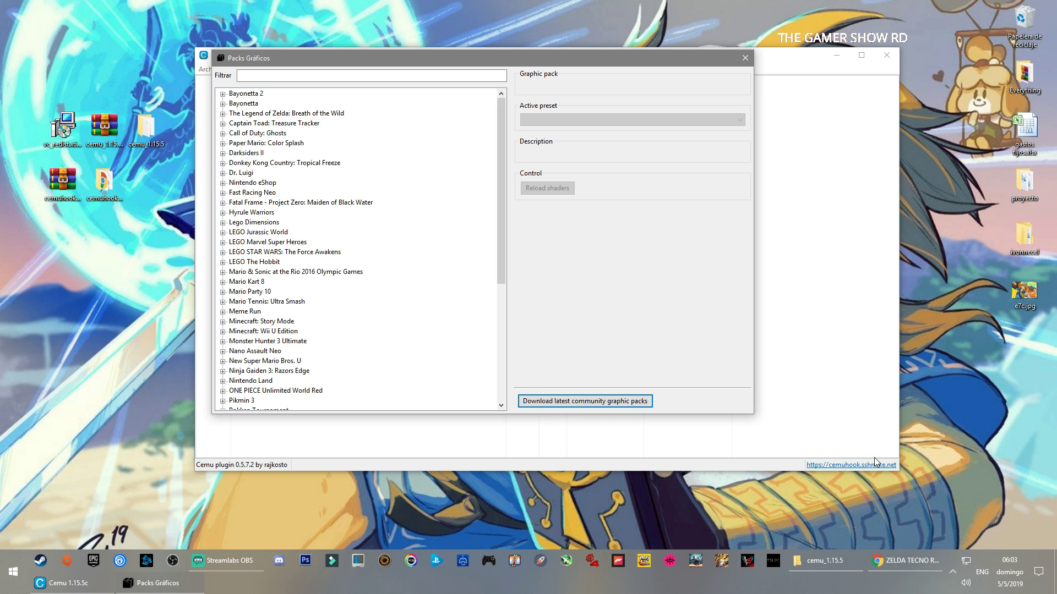
Switch to Chrome, follow the Paquetes graficos link in Discord's descargas-directas channel and review the Cemu Graphic Packs download instructions.
left_click(906, 560)
left_click(826, 6)
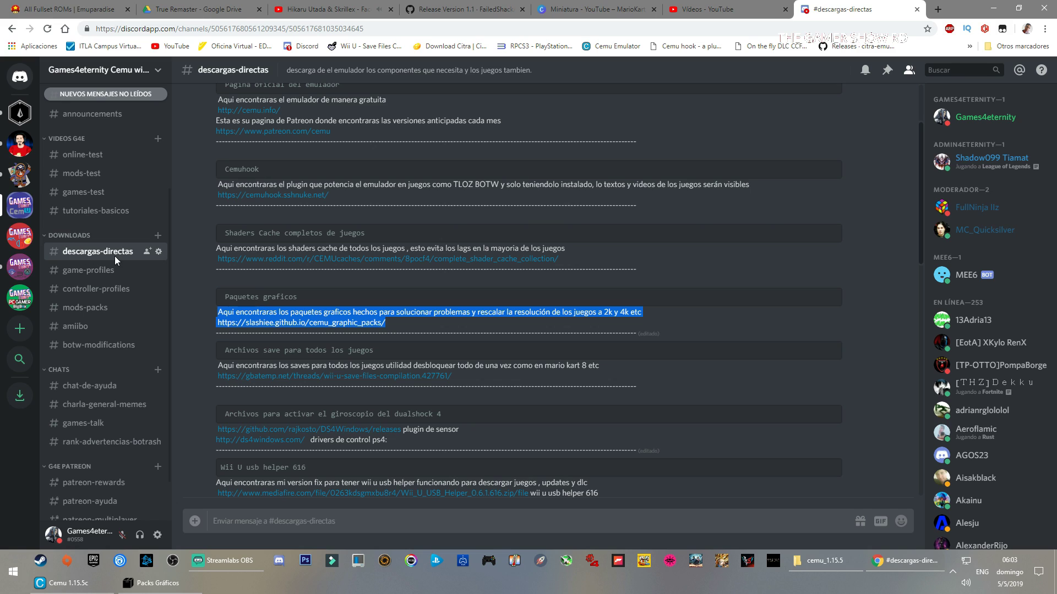
left_click(367, 317)
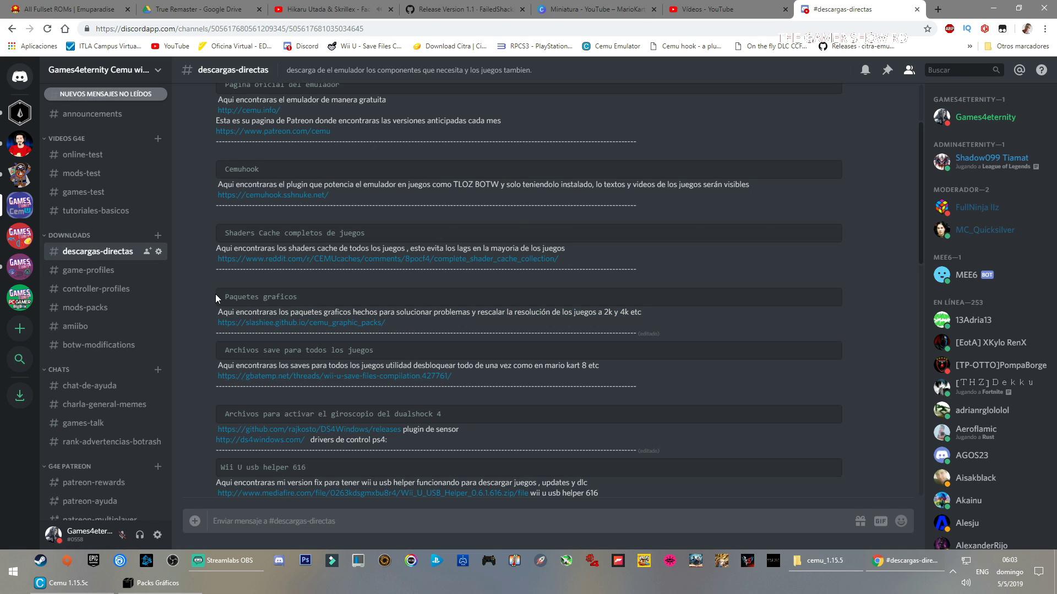
left_click(302, 329)
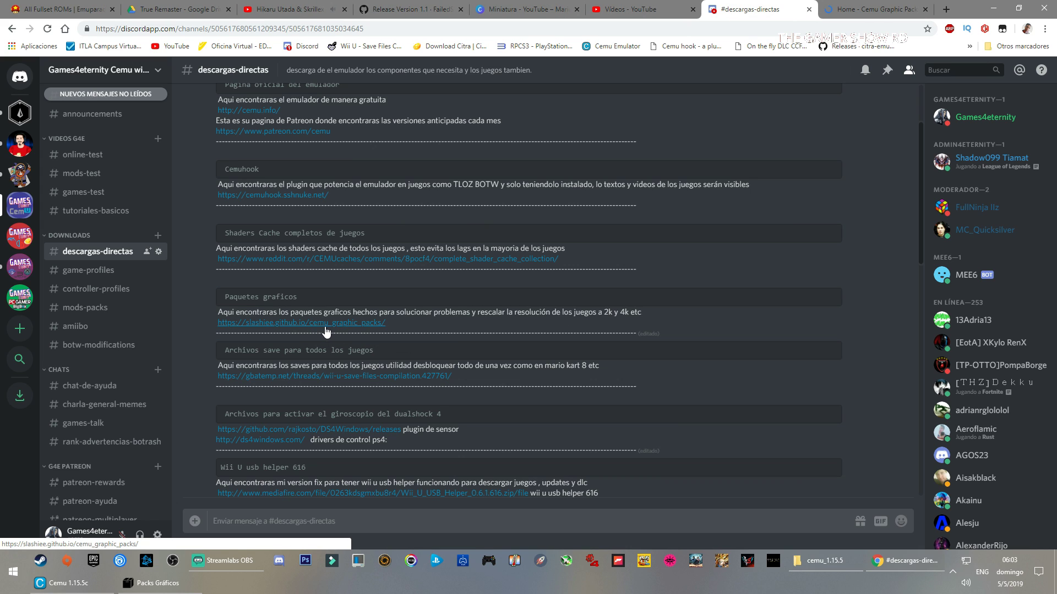
left_click(875, 7)
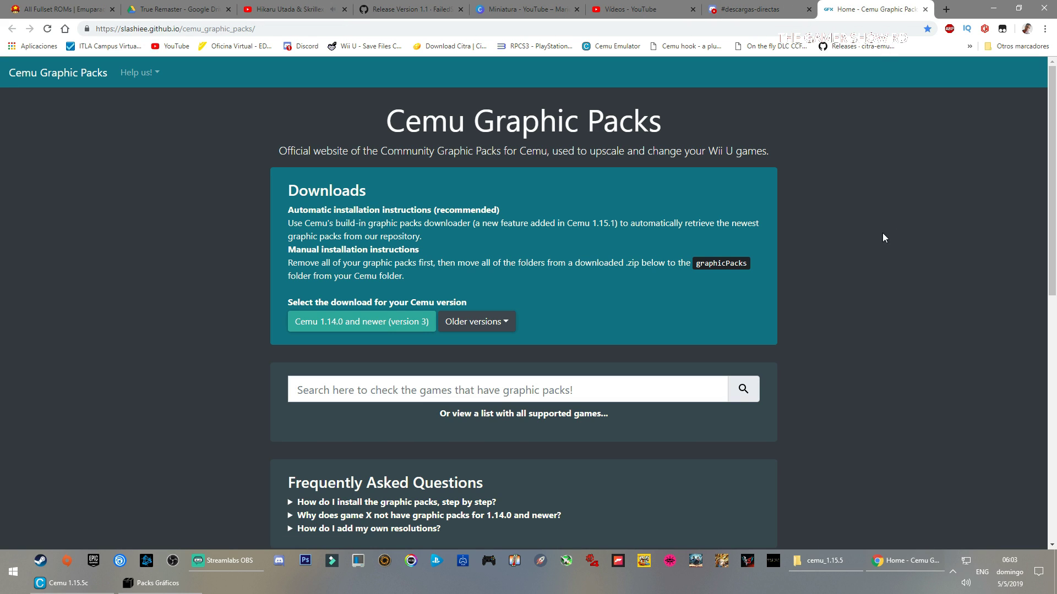
scroll(559, 275, "down", 1)
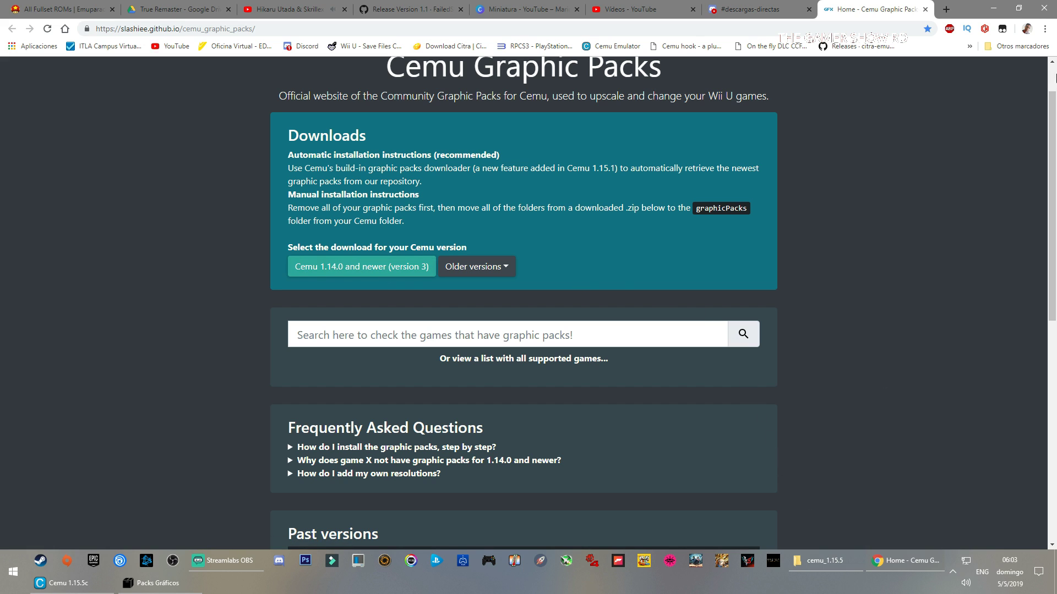
left_click(994, 8)
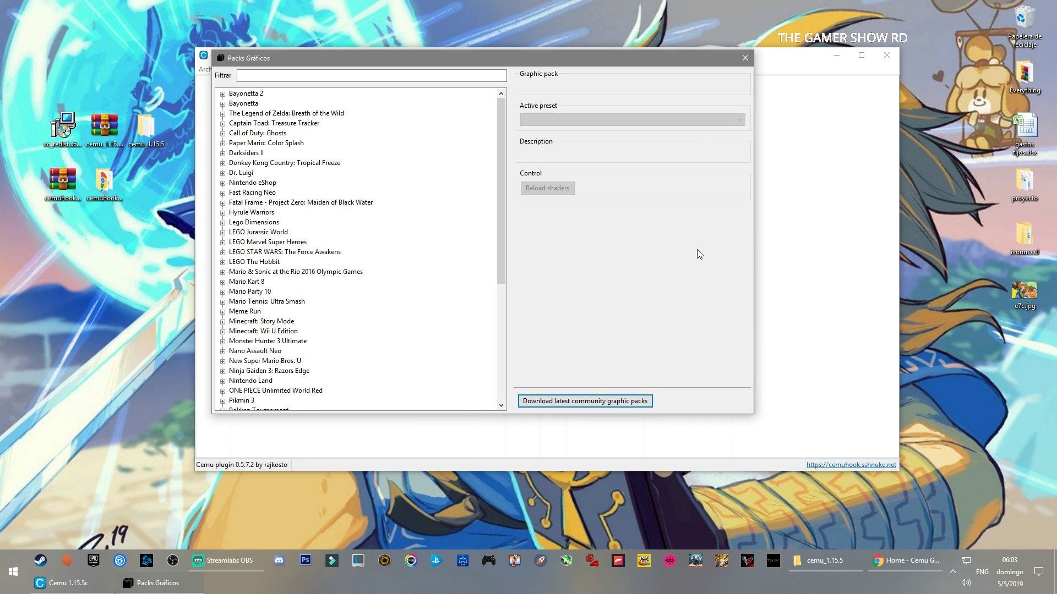
Close the graphic packs manager and open the graphicPacks folder inside cemu_1.15.5 in File Explorer.
left_click(744, 58)
left_click_drag(680, 60, 709, 196)
left_click(824, 561)
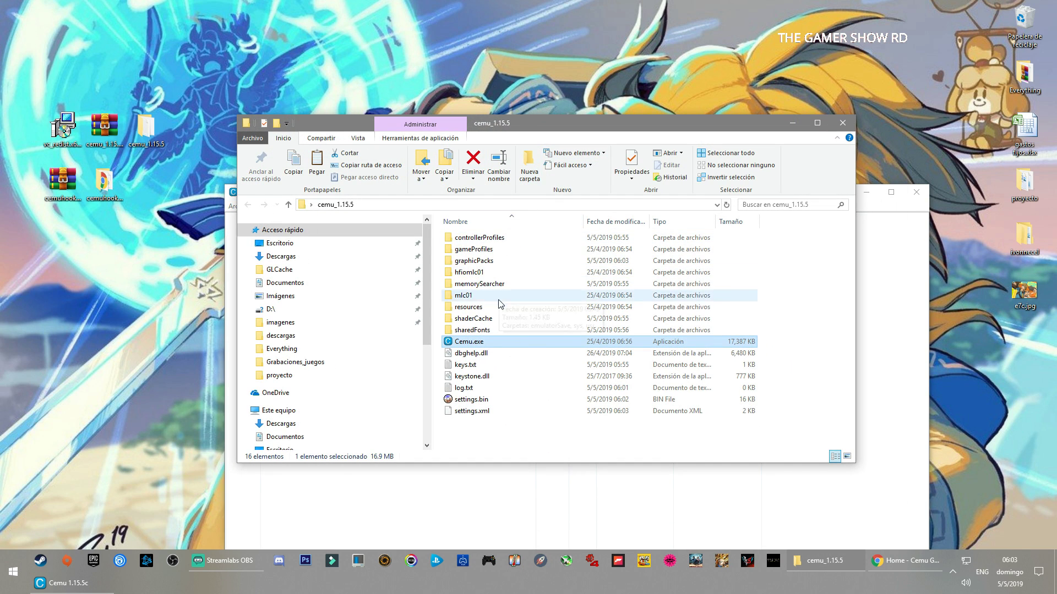
left_click(502, 262)
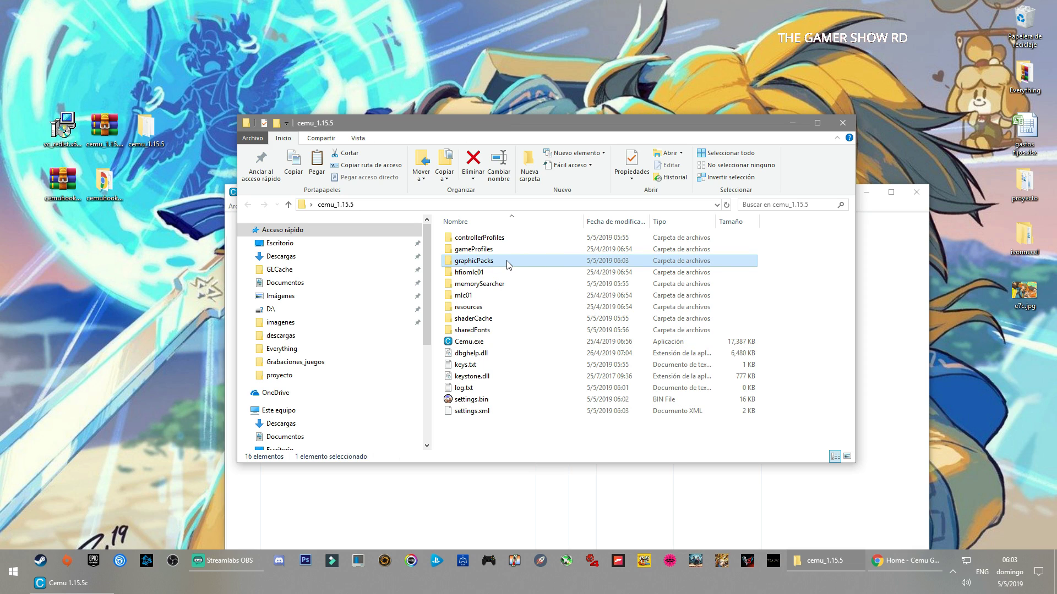
double_click(505, 261)
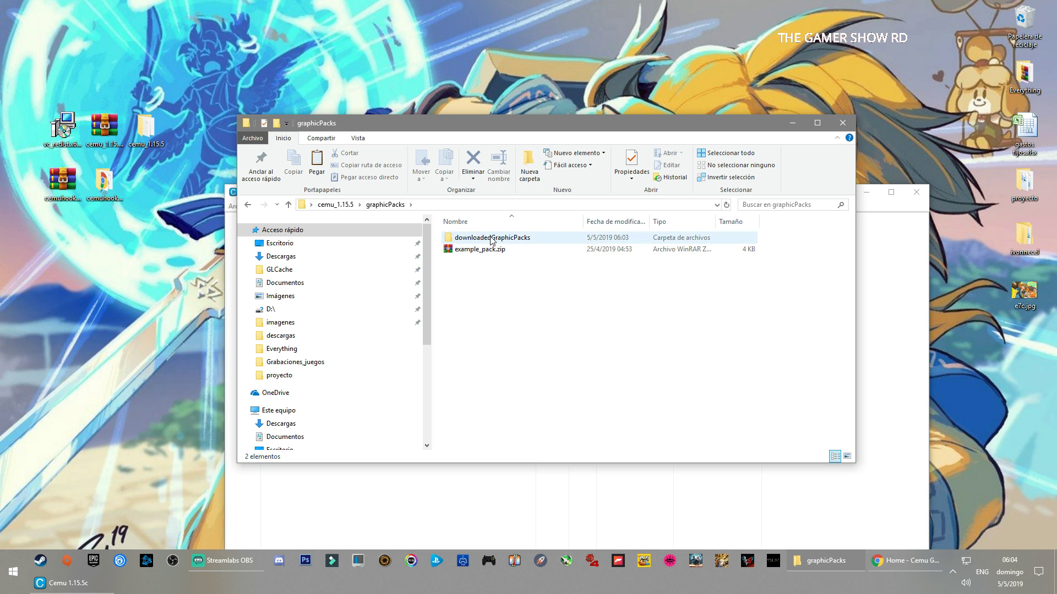
Open the downloadedGraphicPacks folder, look through its pack folders and move the File Explorer window aside.
double_click(536, 241)
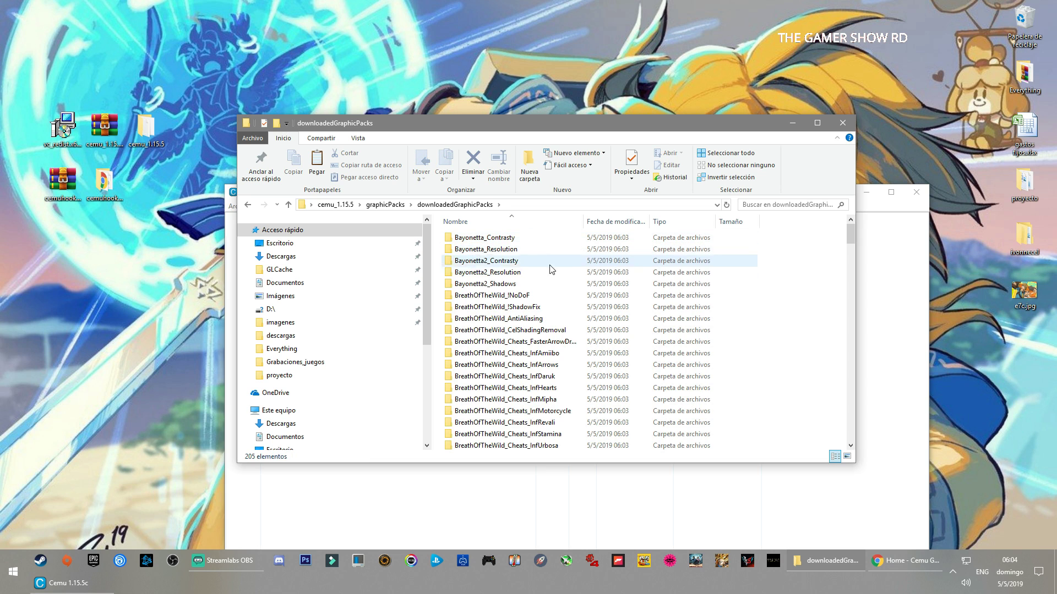
scroll(620, 292, "down", 4)
scroll(619, 292, "up", 4)
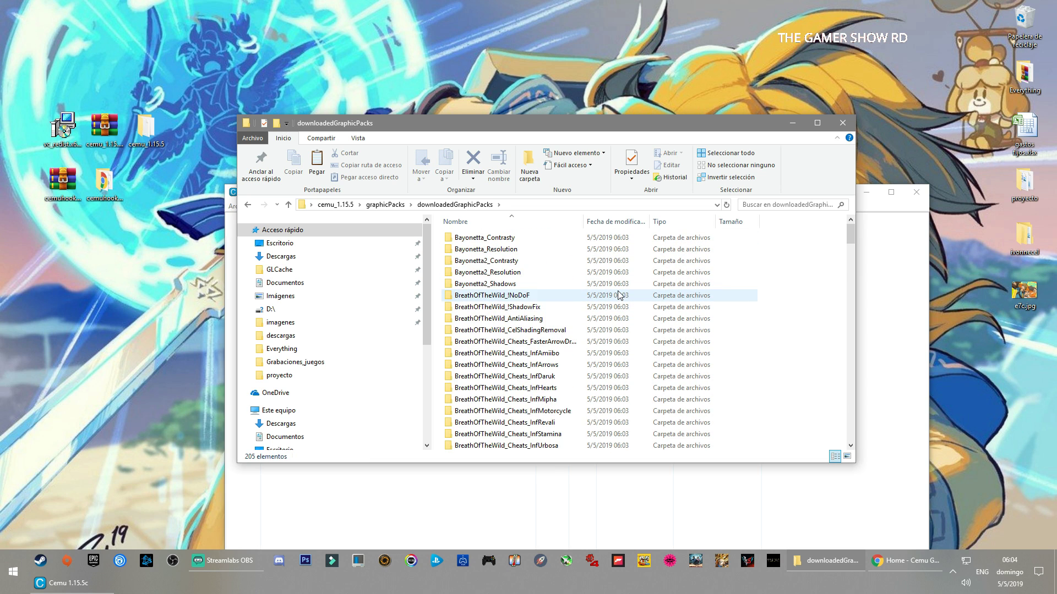
left_click_drag(475, 125, 641, 117)
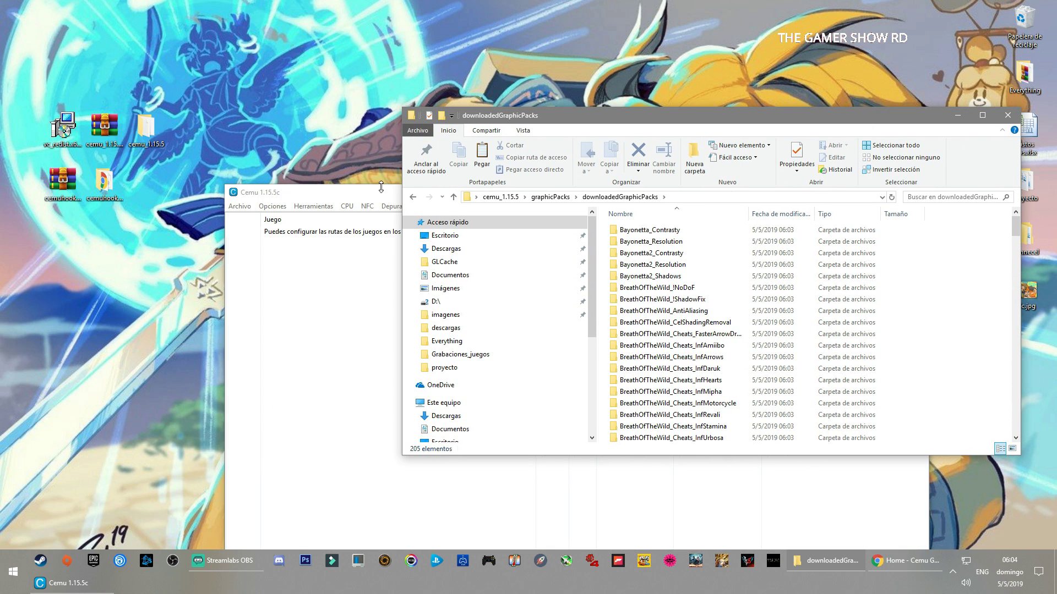
Move the Cemu window clear of File Explorer and reopen the graphic packs manager (Packs gráficos).
left_click_drag(381, 190, 307, 153)
left_click(198, 171)
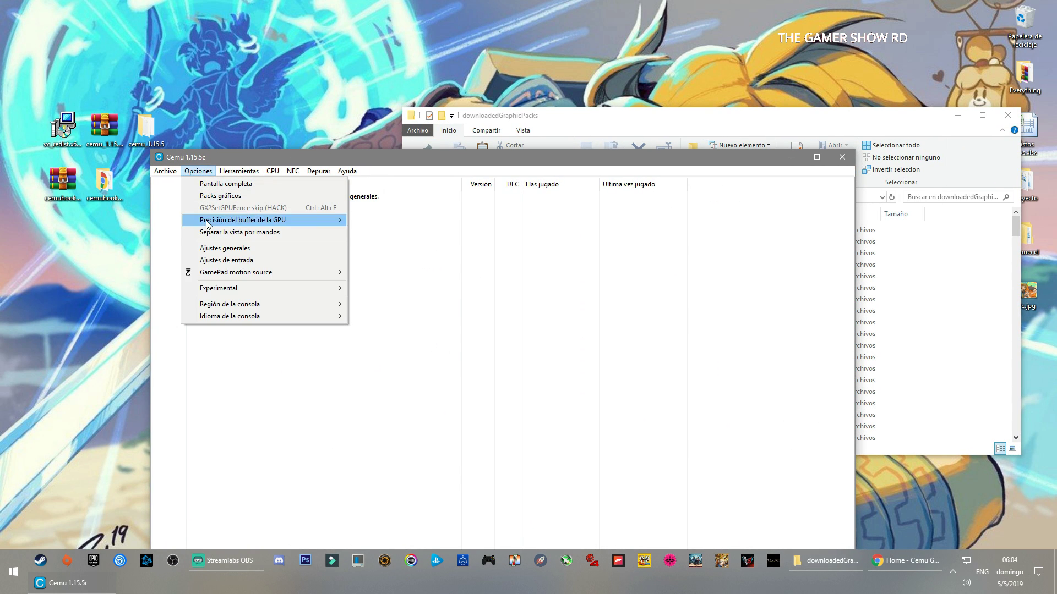
left_click(209, 232)
left_click(519, 66)
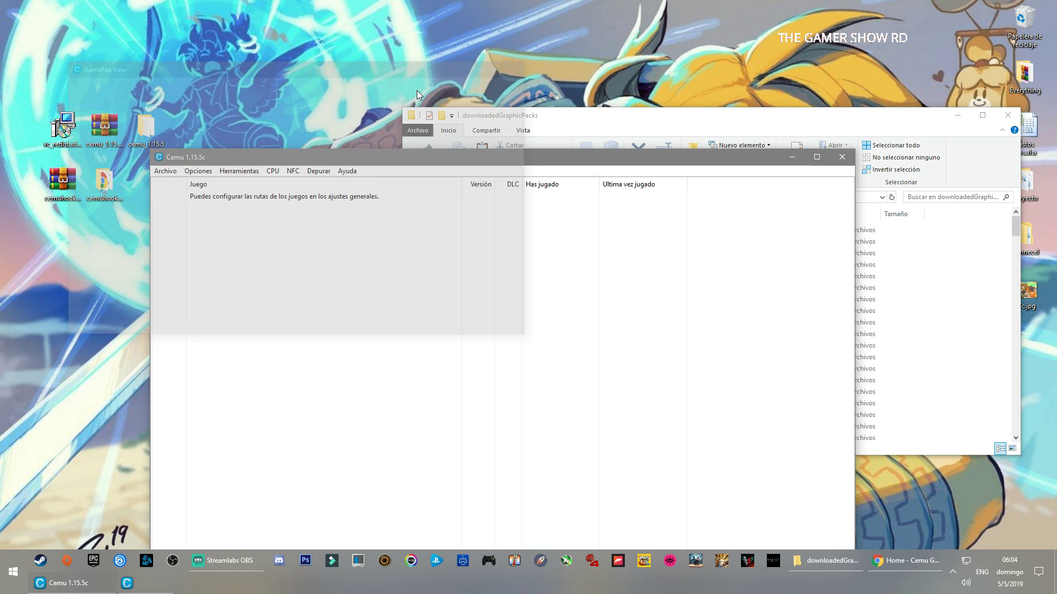
left_click(198, 171)
left_click(219, 196)
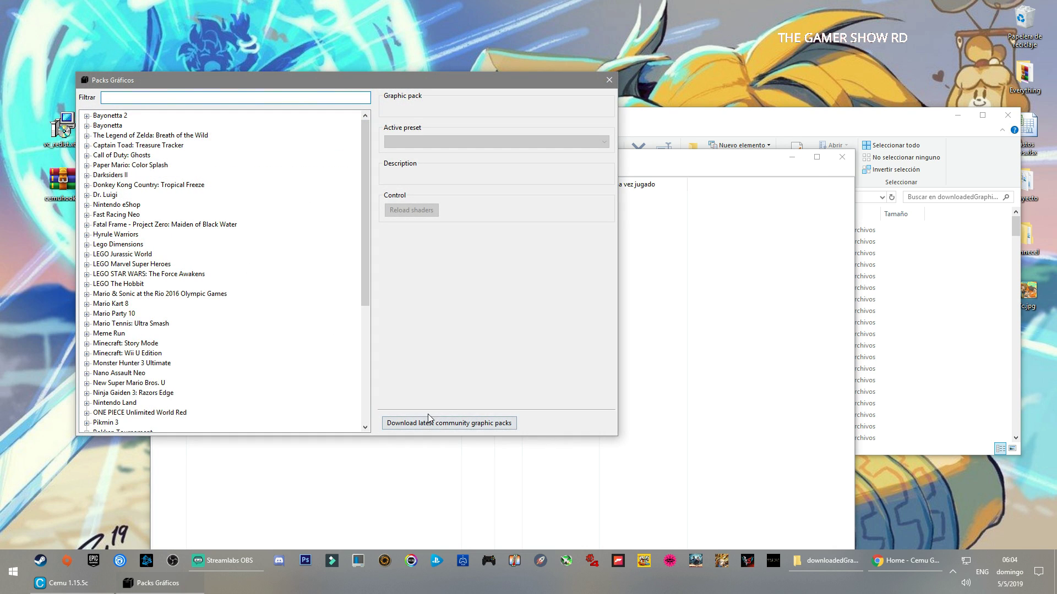
Switch to File Explorer and go back to the graphicPacks folder of cemu_1.15.5.
left_click(962, 255)
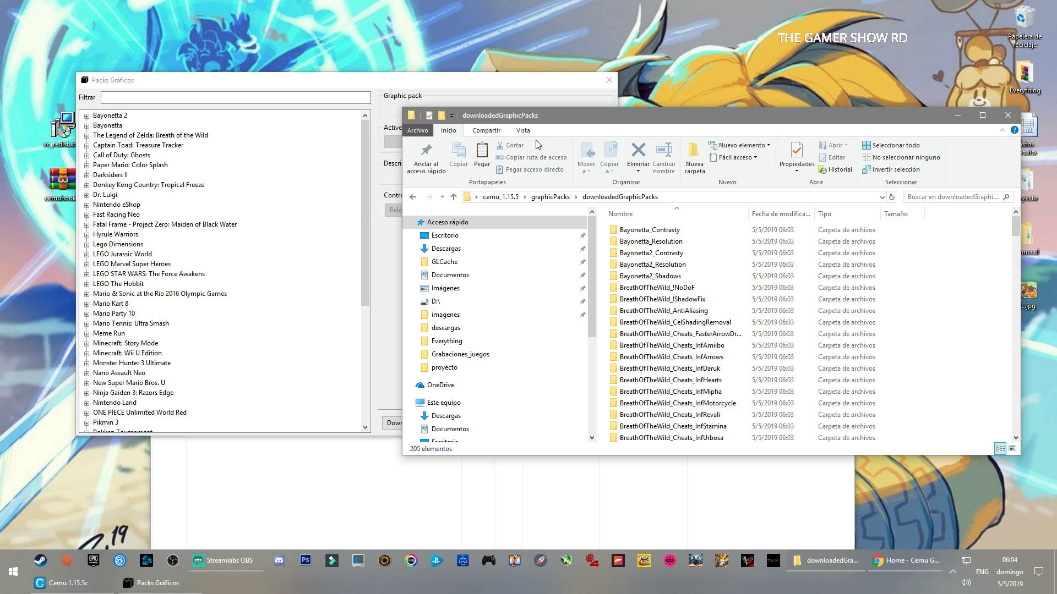
left_click(412, 197)
left_click(659, 317)
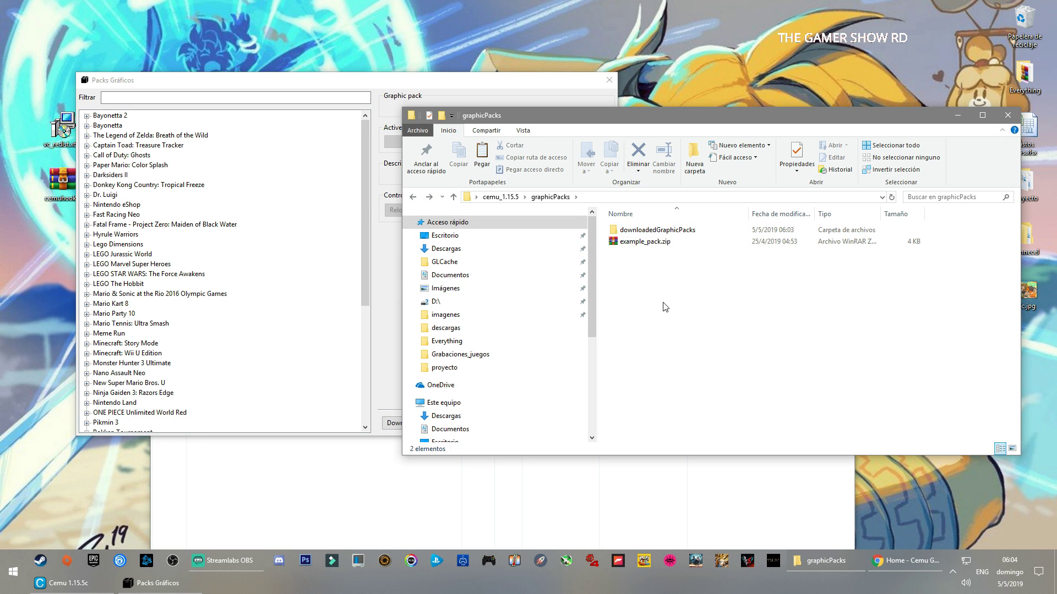
Switch to Chrome and review the mod pack posts and download links in Discord's mods-packs channel.
left_click(905, 564)
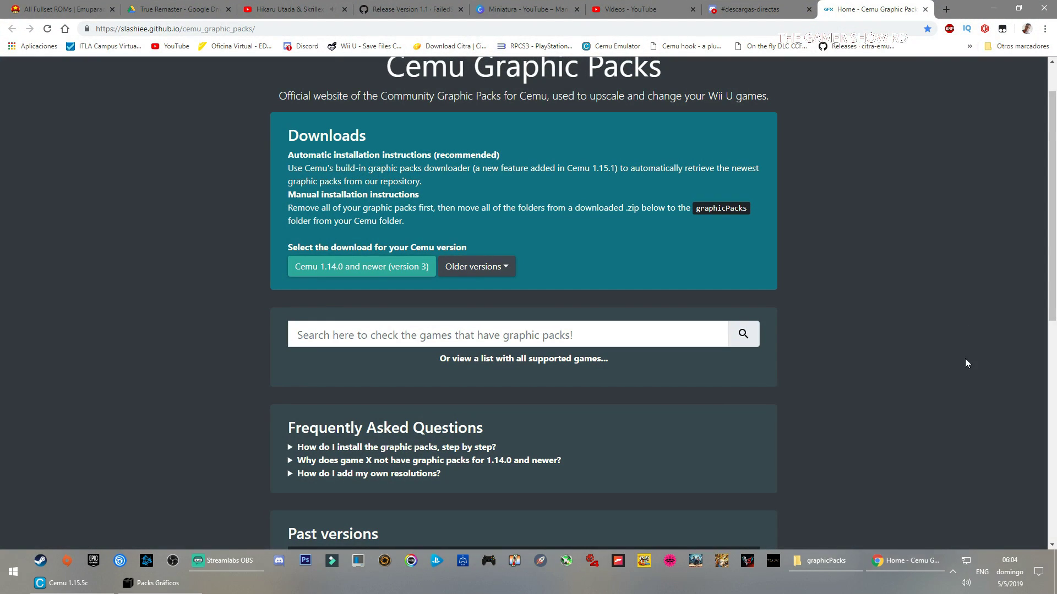
left_click(759, 9)
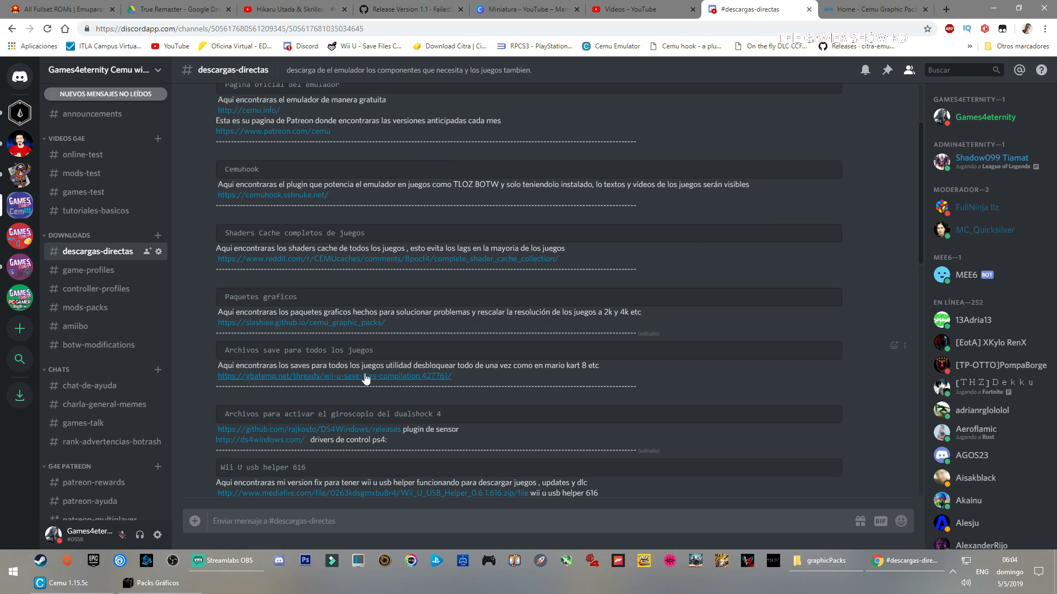
left_click(86, 312)
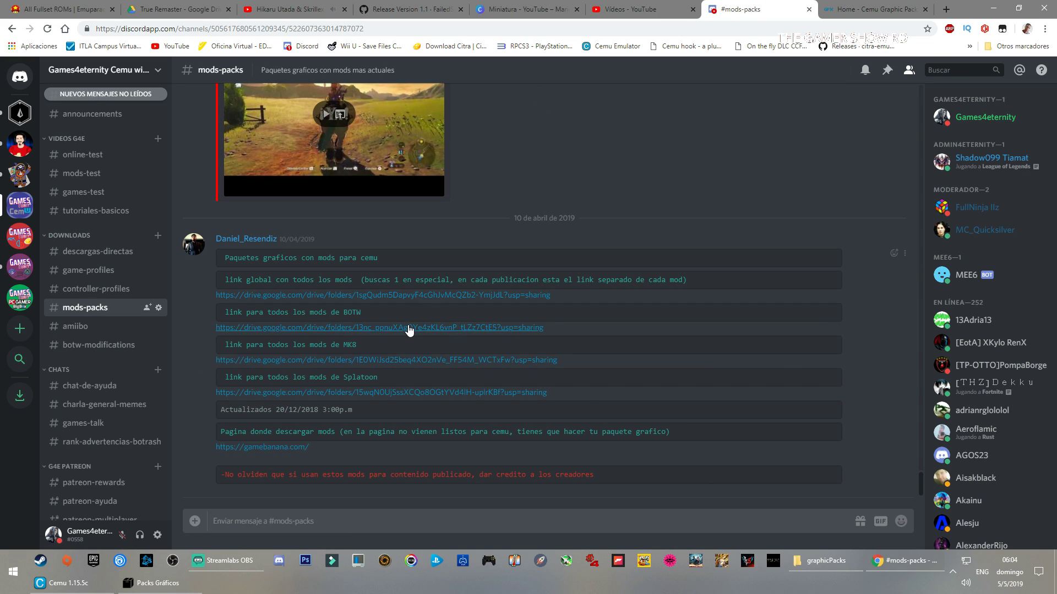
scroll(377, 427, "up", 5)
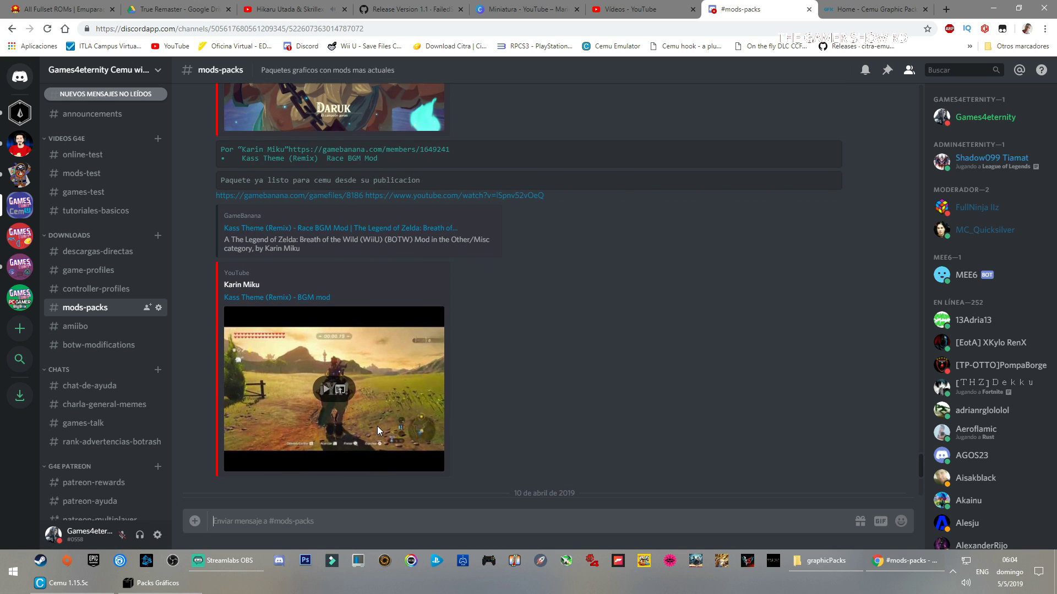
scroll(377, 426, "up", 2)
scroll(381, 429, "up", 5)
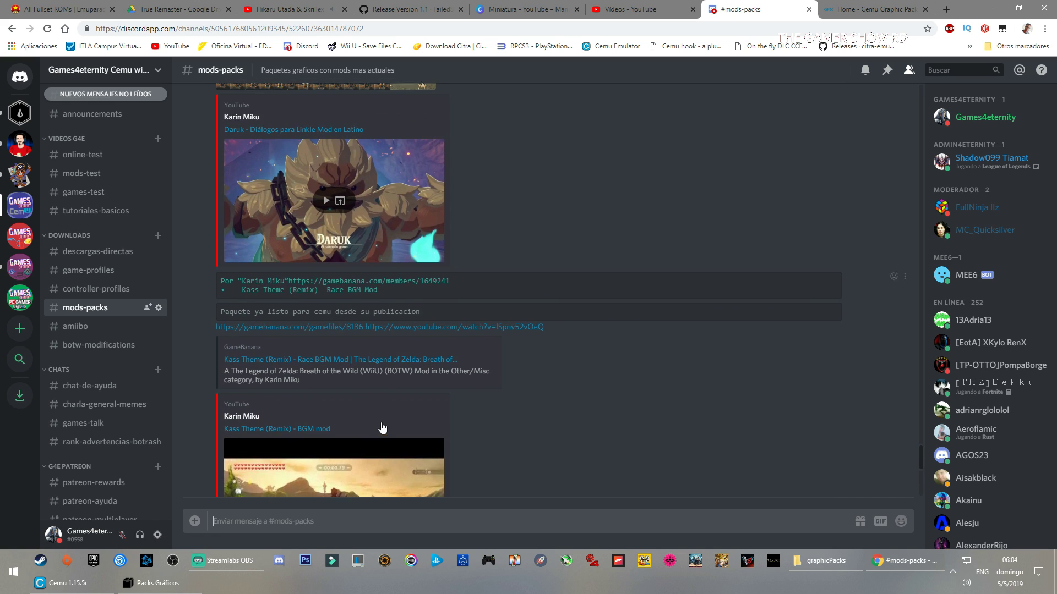
scroll(383, 427, "up", 6)
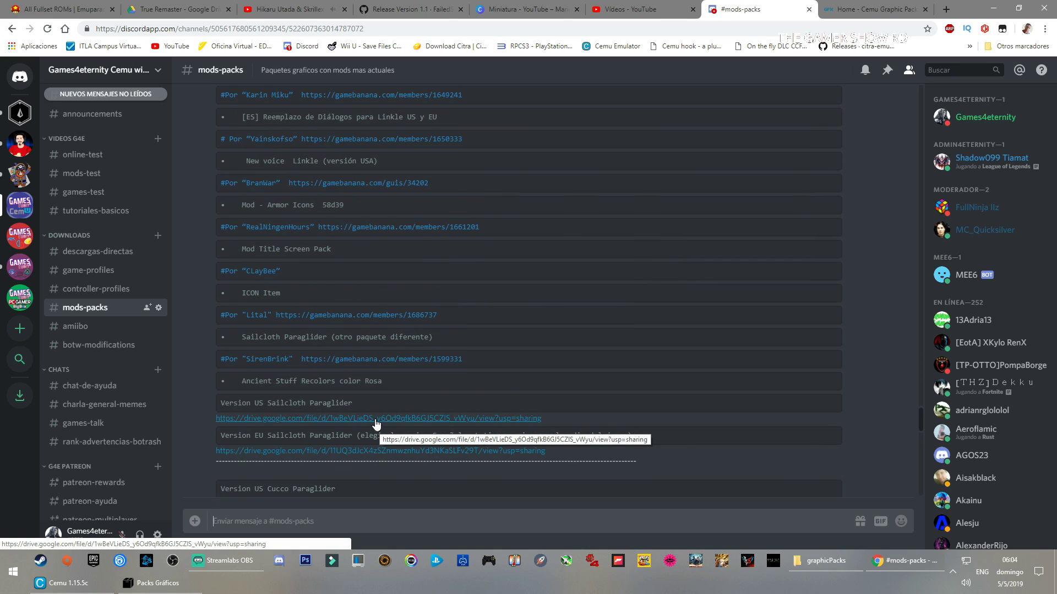
scroll(142, 421, "down", 1)
scroll(144, 427, "up", 2)
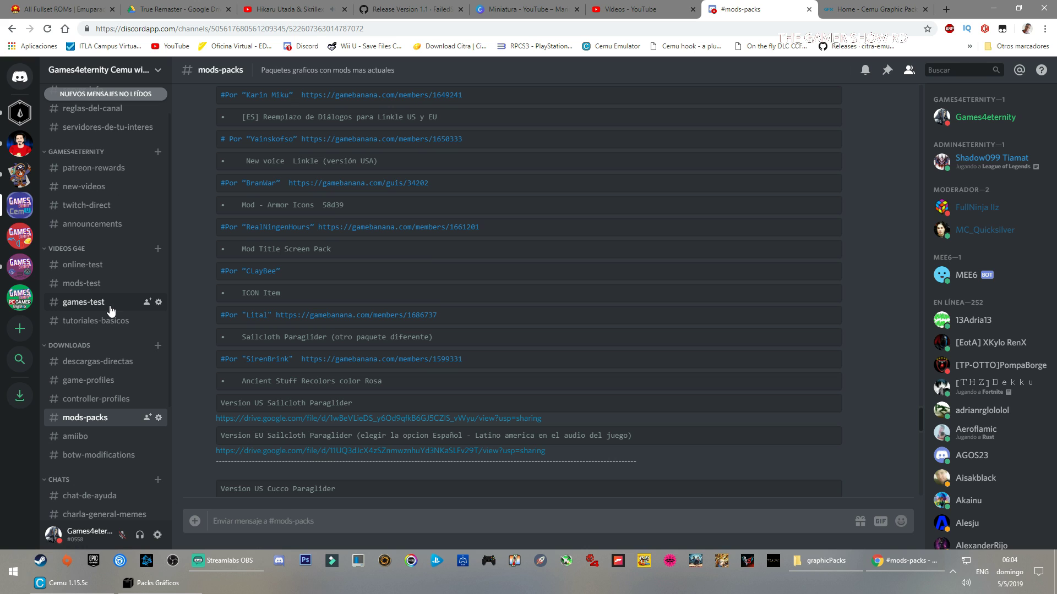
scroll(111, 311, "up", 1)
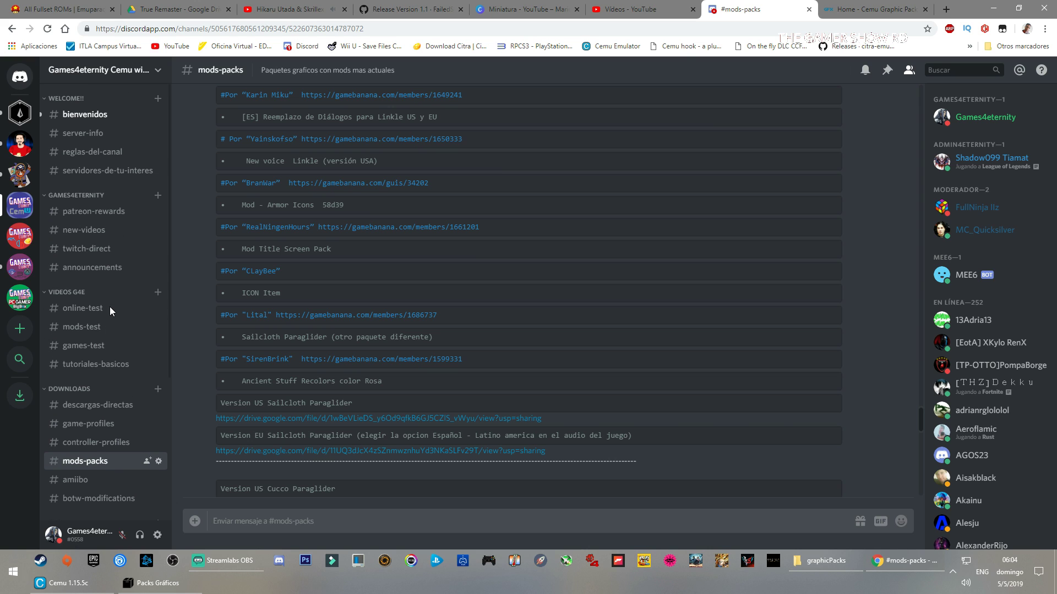
Minimize Chrome, reopen the downloadedGraphicPacks folder and examine its list of graphic pack folders.
left_click(994, 10)
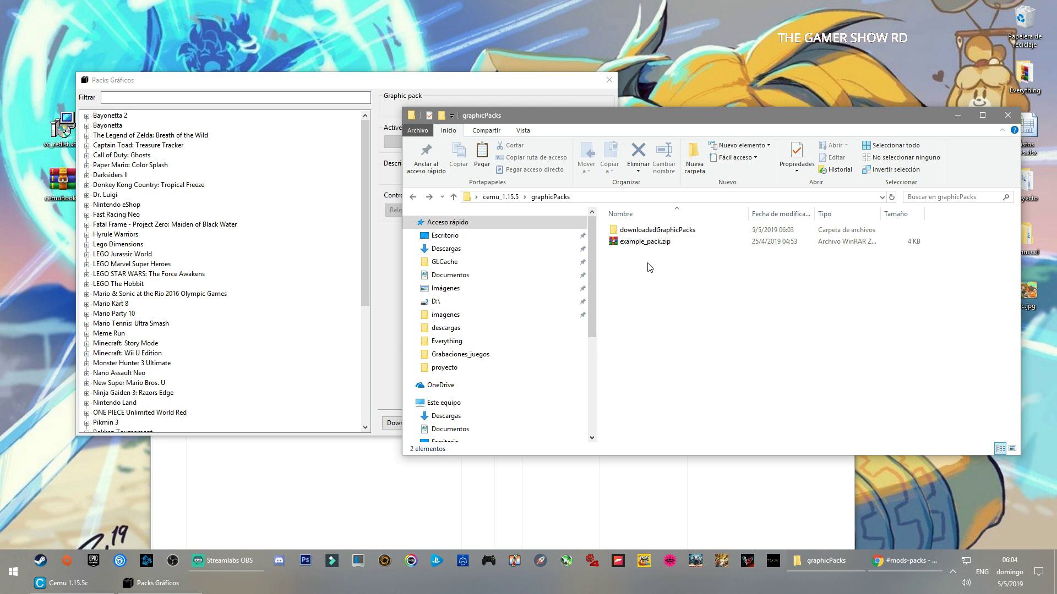
double_click(655, 230)
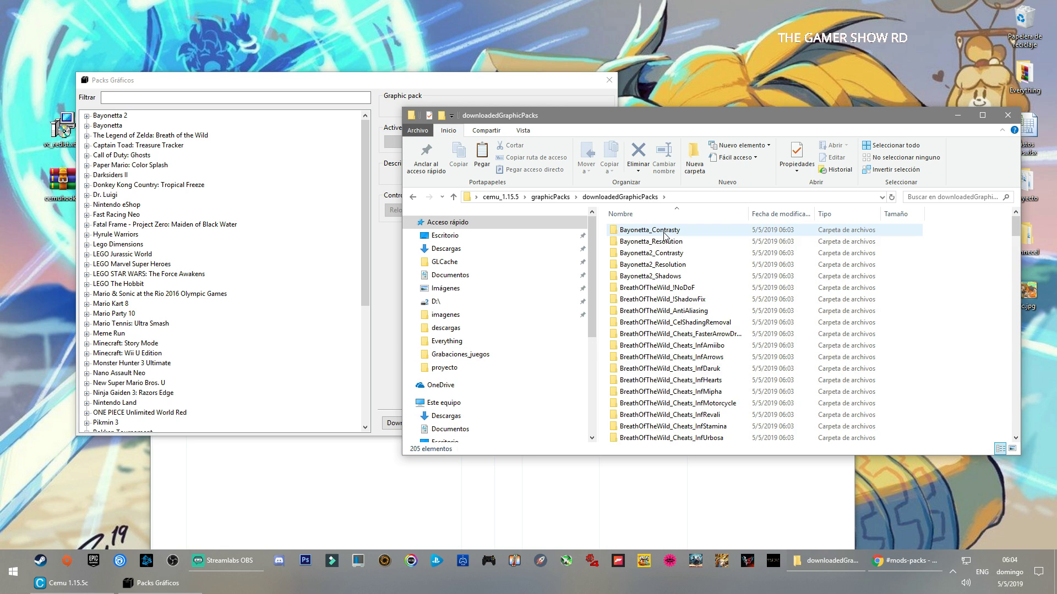
scroll(971, 310, "down", 6)
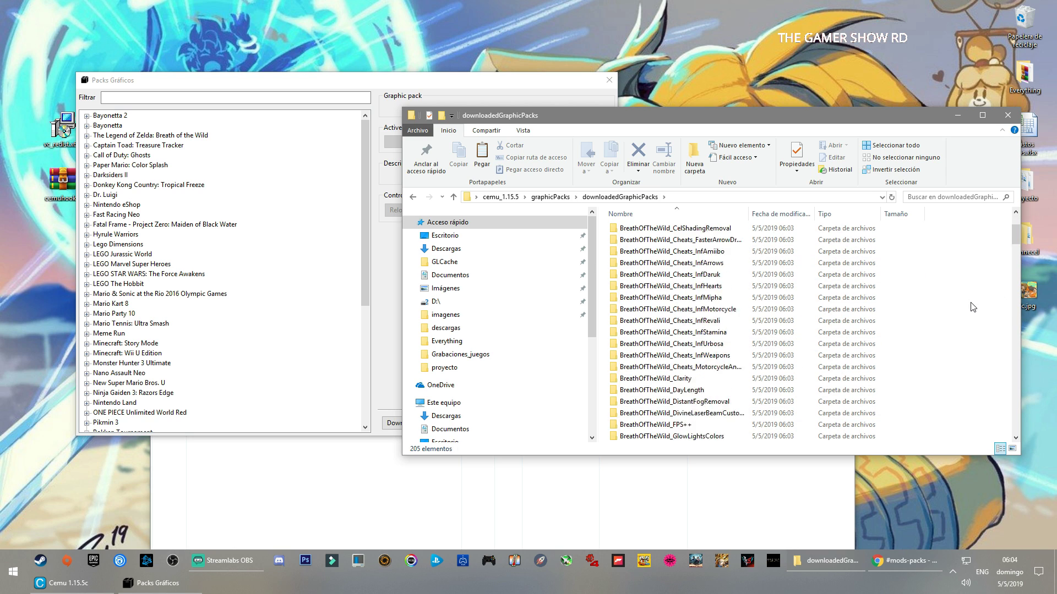
scroll(971, 311, "up", 6)
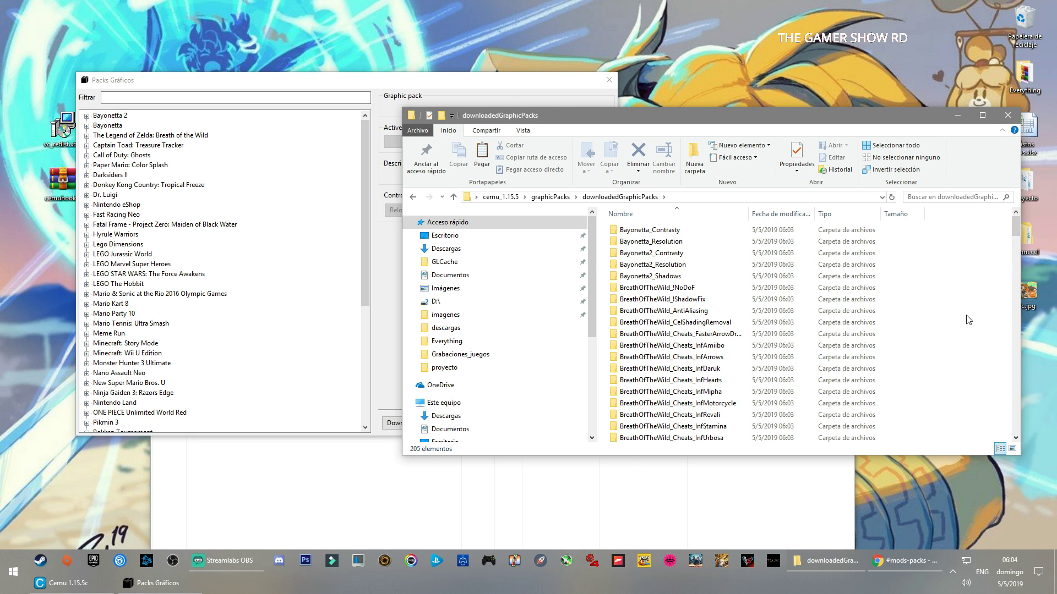
left_click(422, 522)
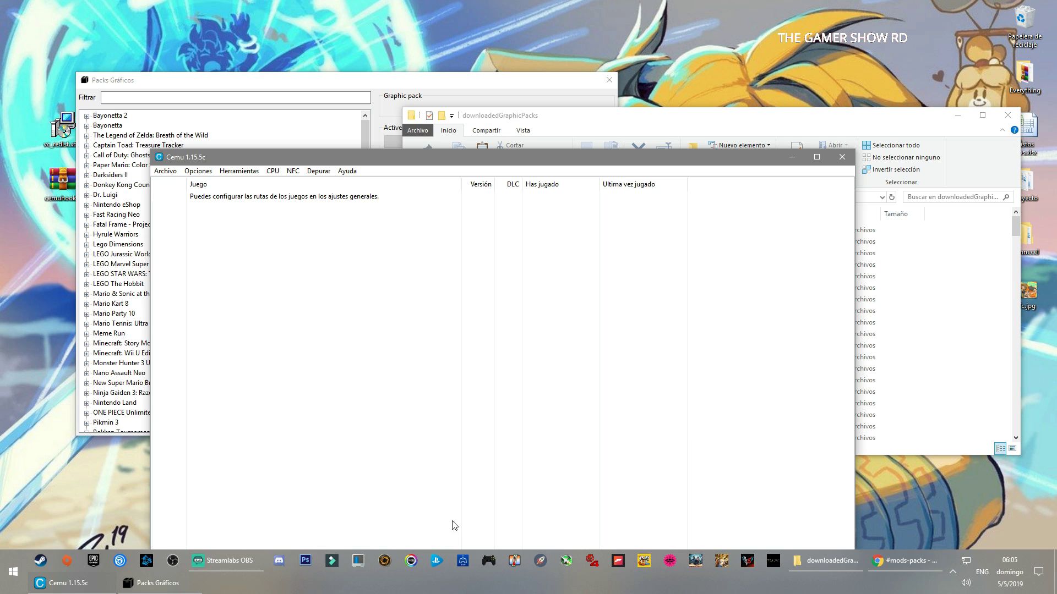
left_click(935, 390)
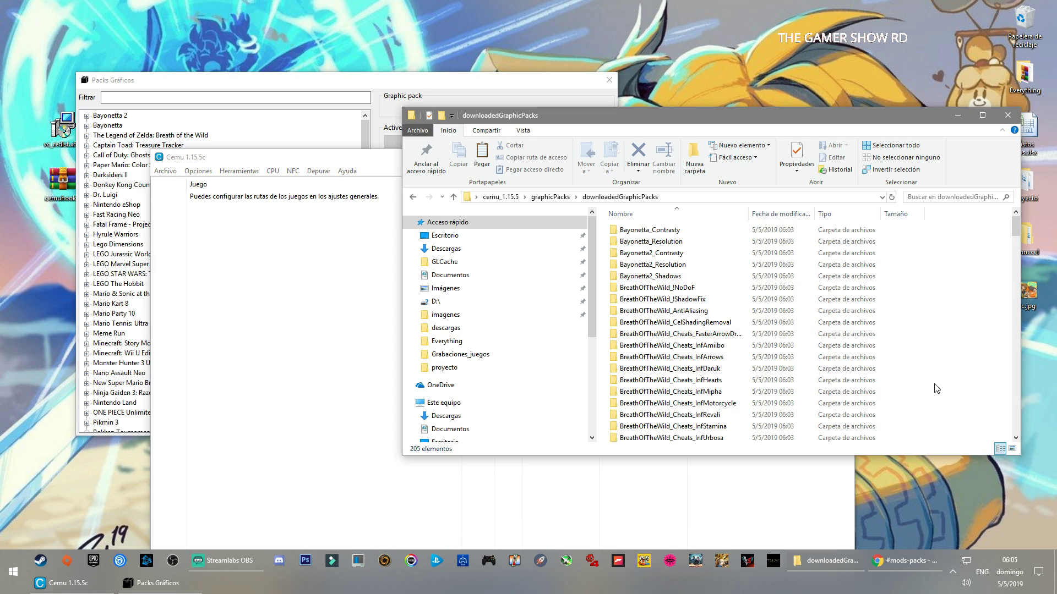
Browse to the graphicPacks folder of the existing CEMU installation under EMULADORES on Disco_Backup (F:).
left_click(413, 197)
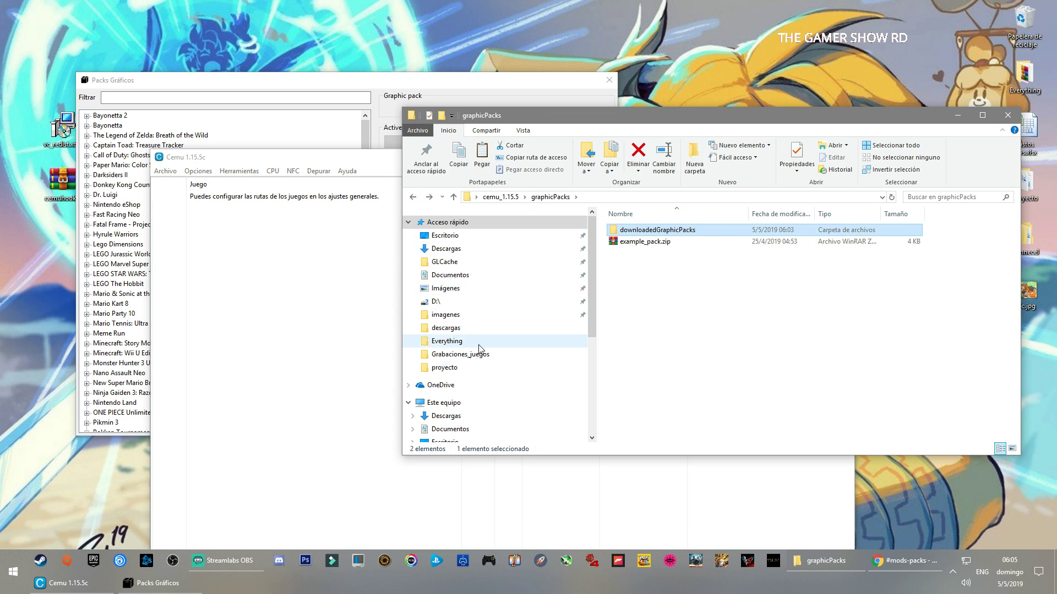
scroll(489, 385, "down", 2)
scroll(490, 394, "down", 3)
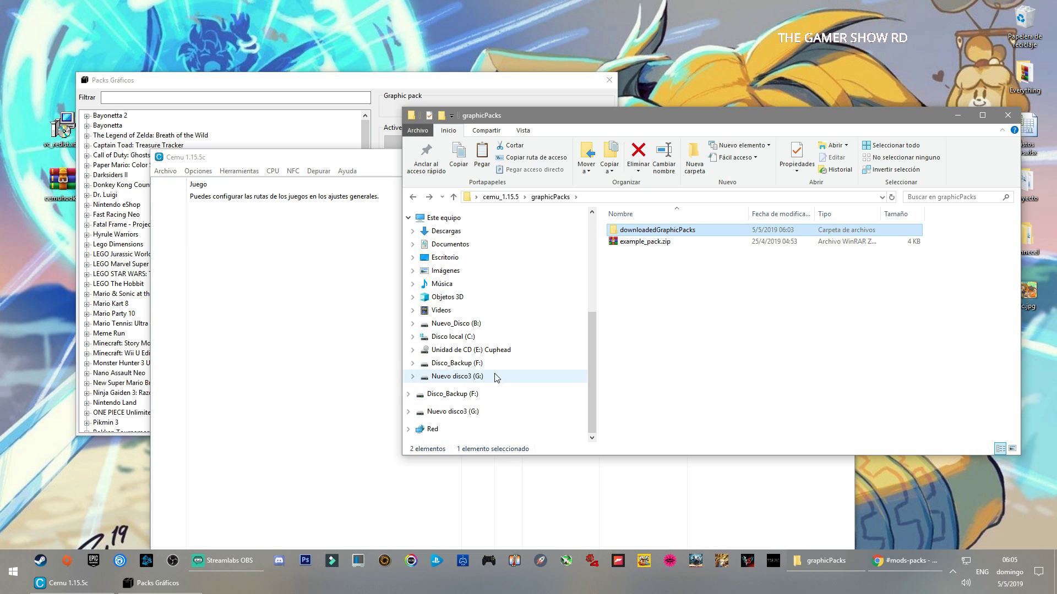
left_click(471, 364)
double_click(660, 252)
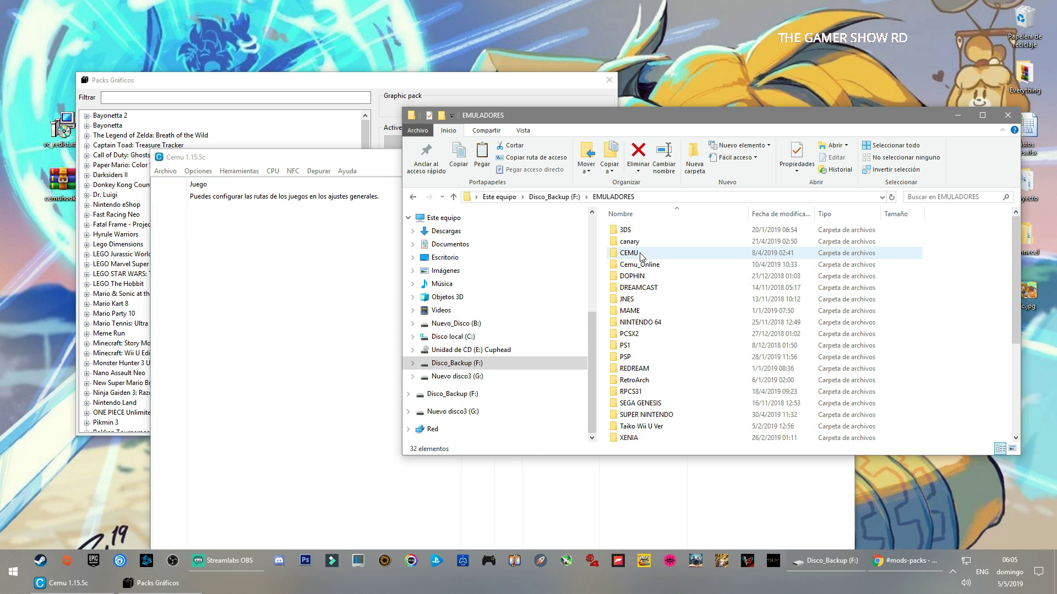
double_click(656, 253)
double_click(652, 253)
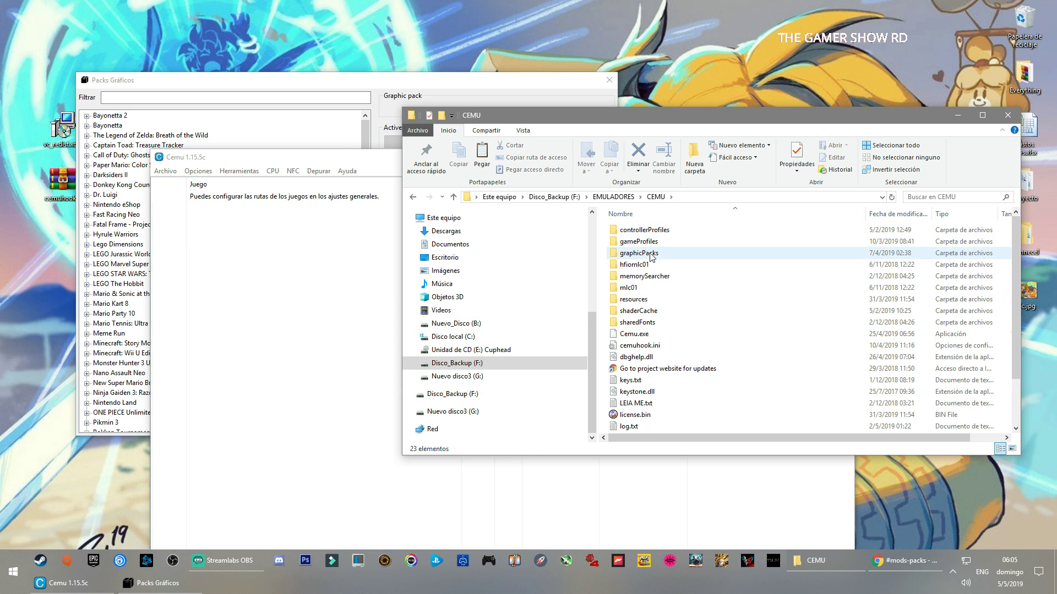
Examine the Breath of the Wild mod folders, including the contents of BreathOfTheWild_!Linkle Mod.
scroll(683, 253, "down", 1)
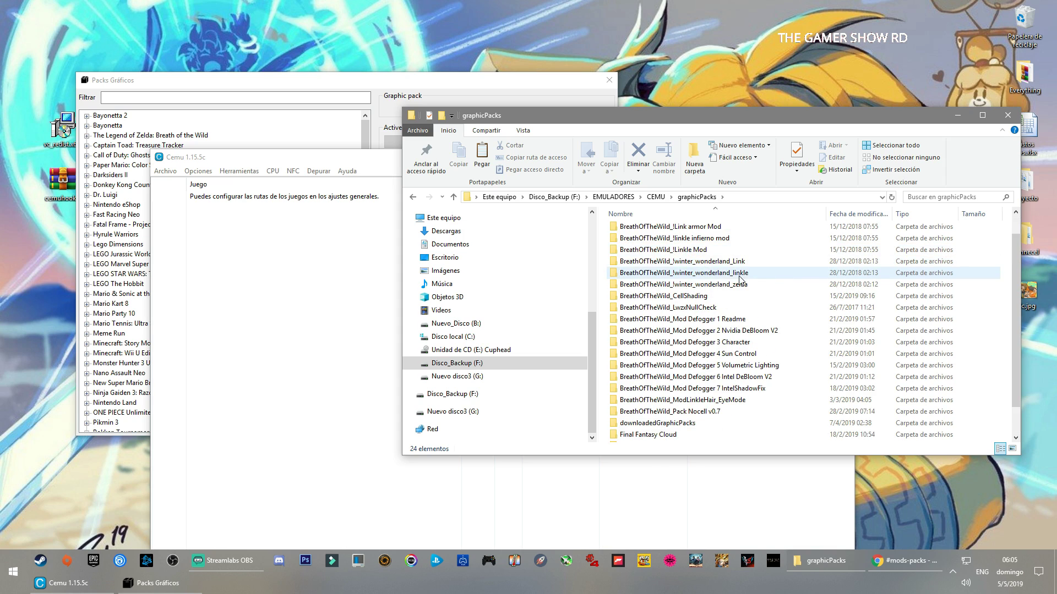
left_click(702, 251)
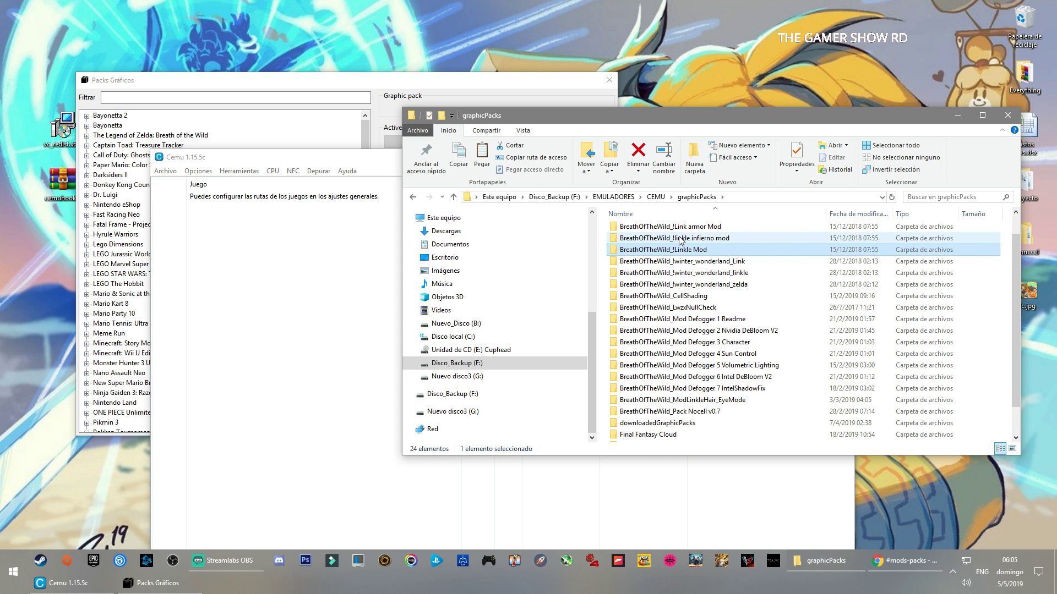
left_click(604, 239)
left_click_drag(605, 239, 698, 254)
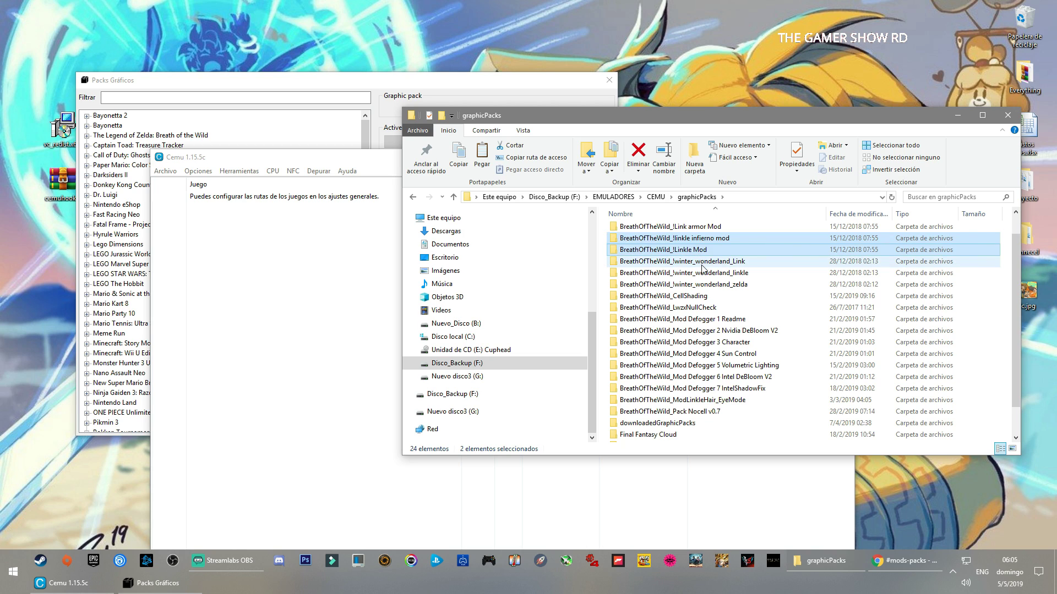
left_click(677, 250)
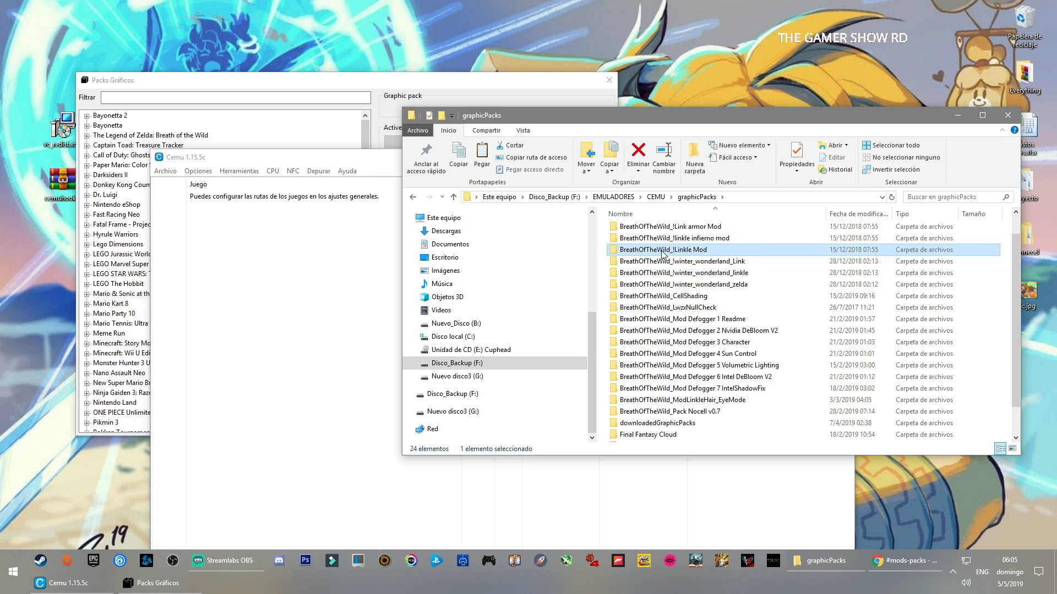
double_click(694, 250)
left_click(412, 196)
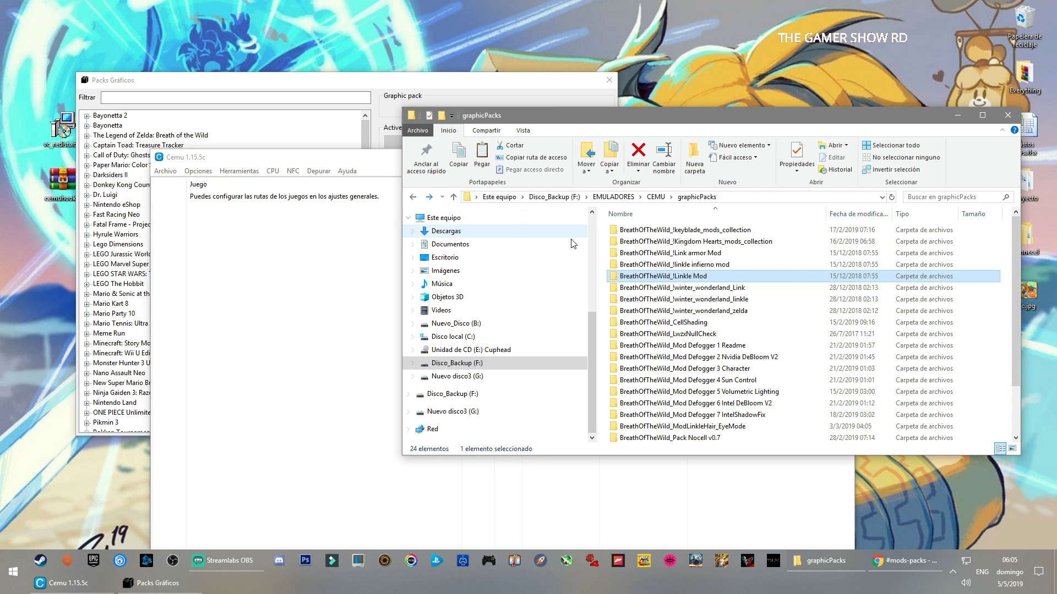
Copy the BreathOfTheWild_!Linkle Mod folder and return to the graphicPacks folder inside cemu_1.15.5.
right_click(689, 273)
left_click(716, 472)
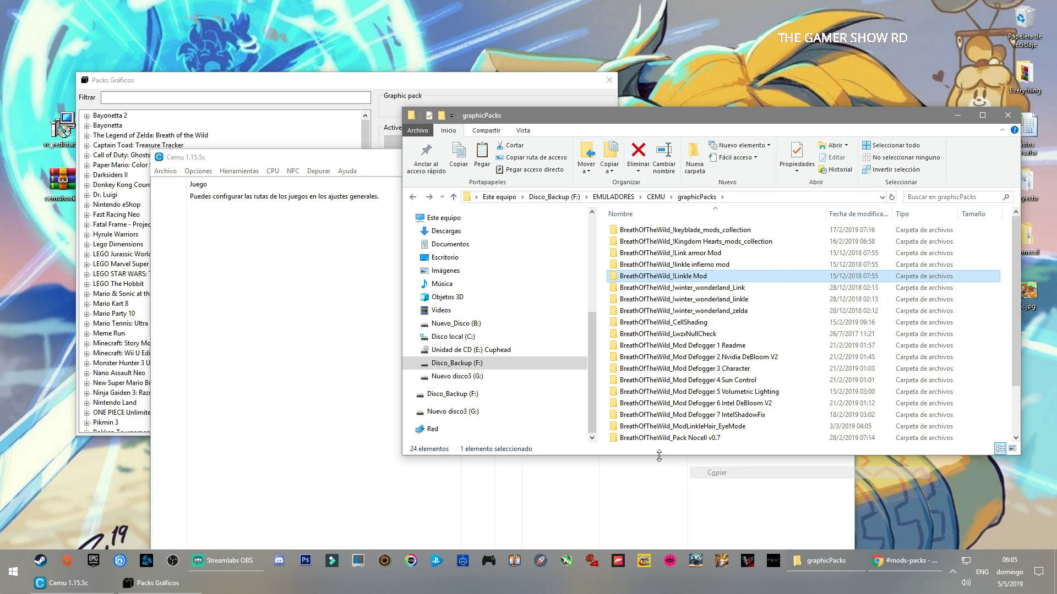
left_click(412, 197)
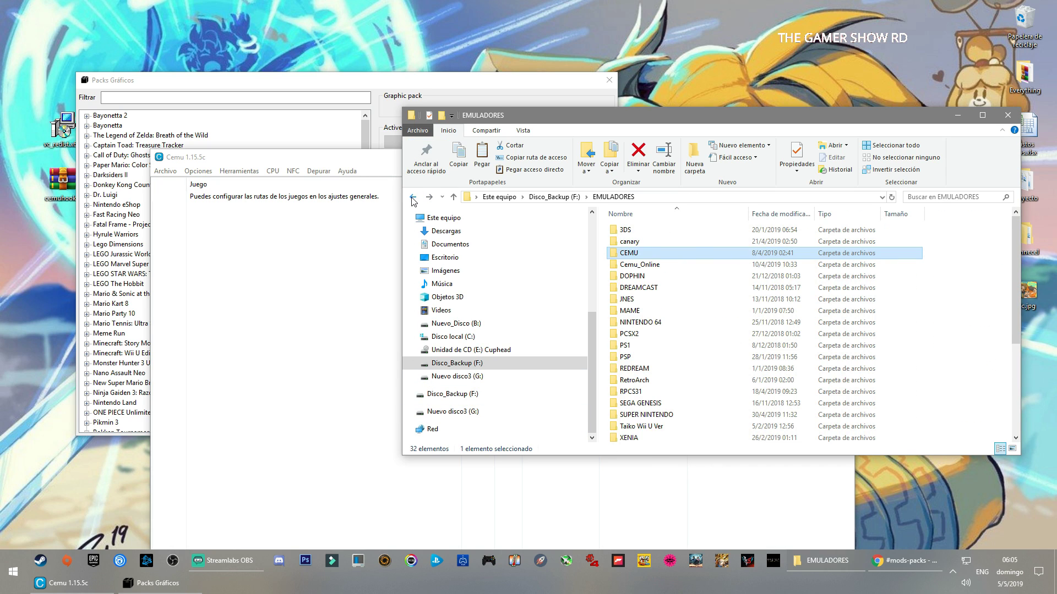
left_click(413, 198)
left_click(413, 198)
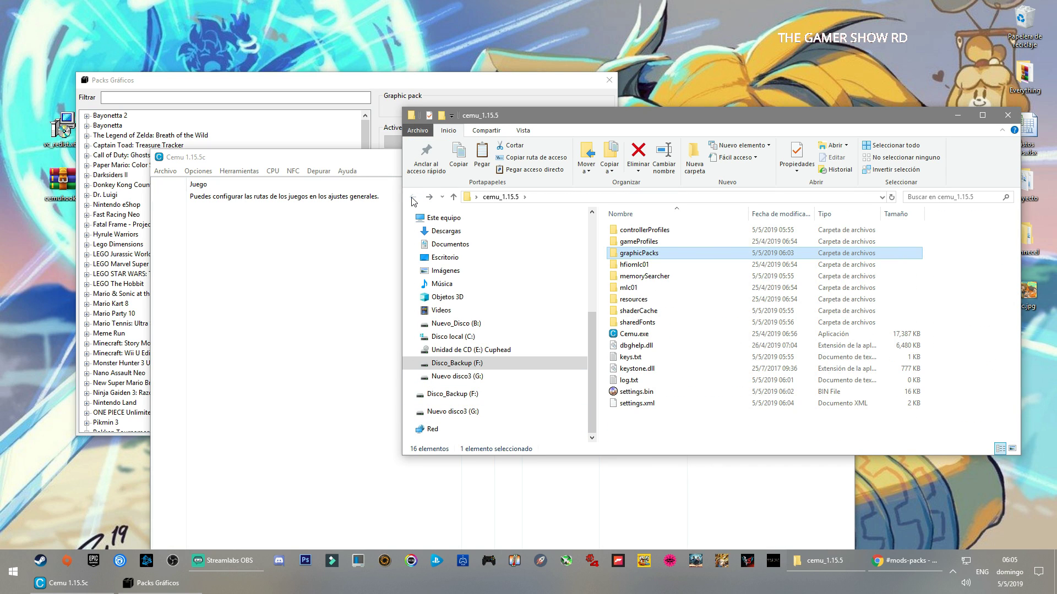
double_click(666, 255)
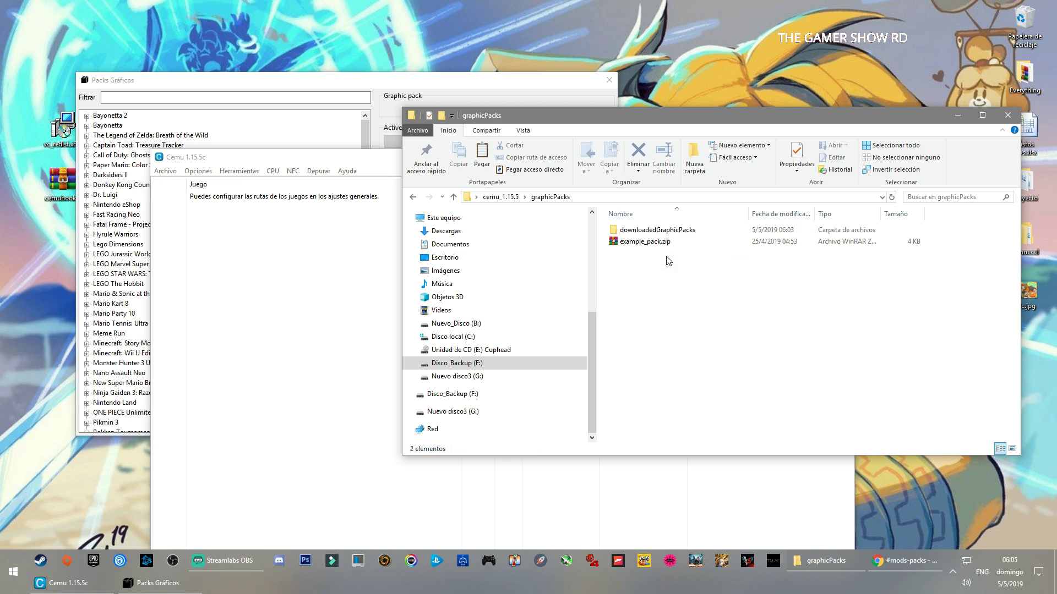
Paste the copied BreathOfTheWild_!Linkle Mod folder into the downloadedGraphicPacks folder.
double_click(686, 237)
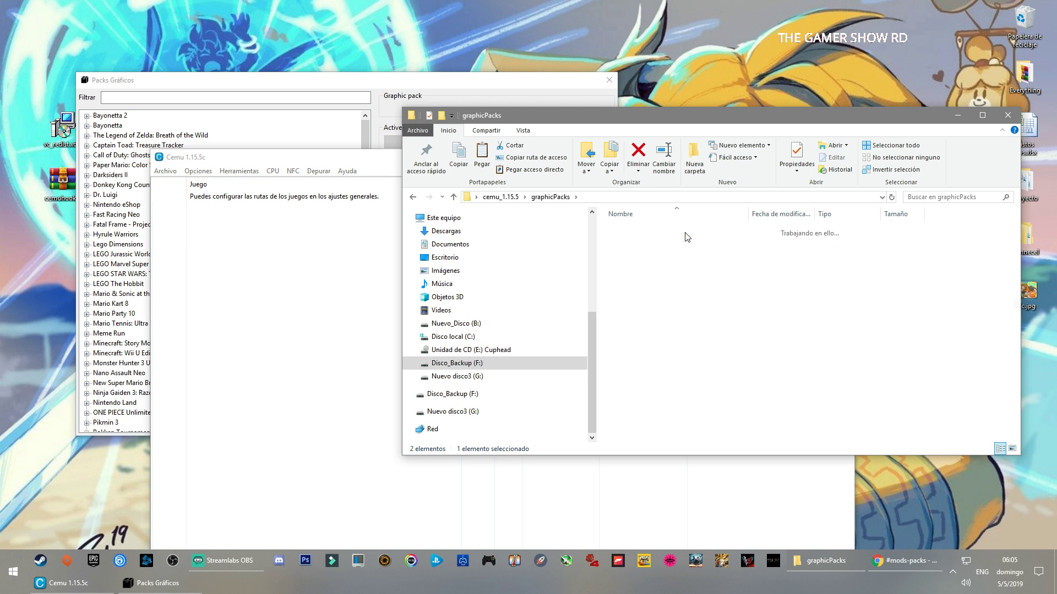
right_click(955, 283)
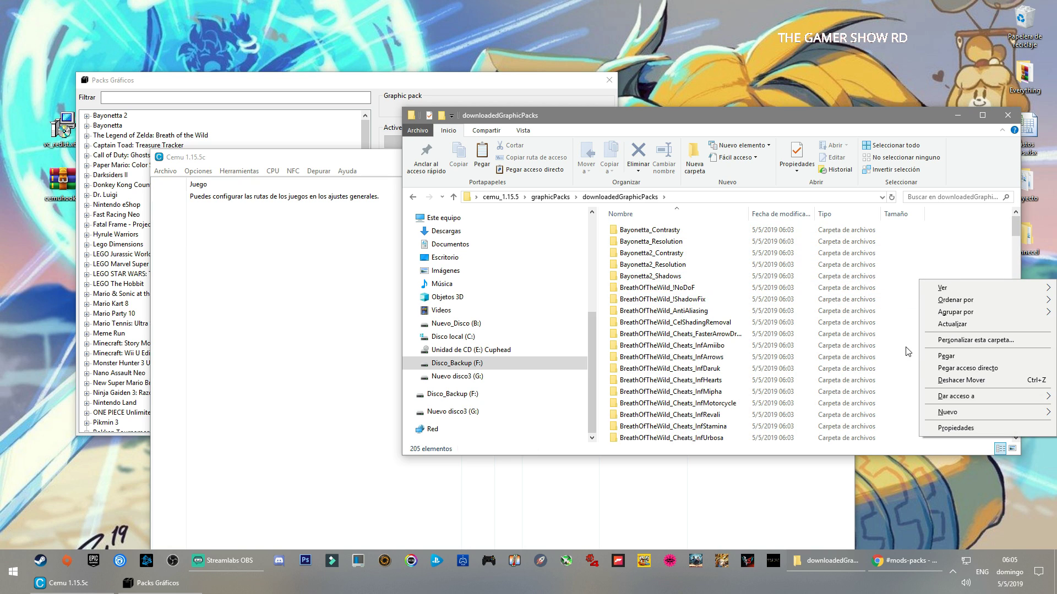
left_click(942, 356)
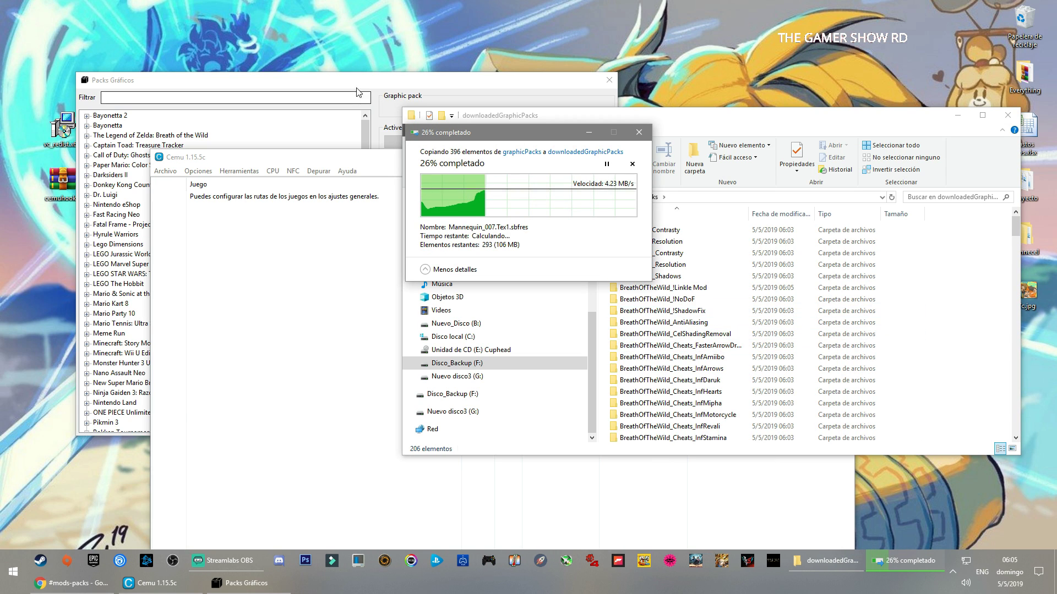
Look through the Enhancements, Workarounds, Graphics and Mods categories of The Legend of Zelda: Breath of the Wild for the added mod.
left_click(127, 98)
left_click(87, 136)
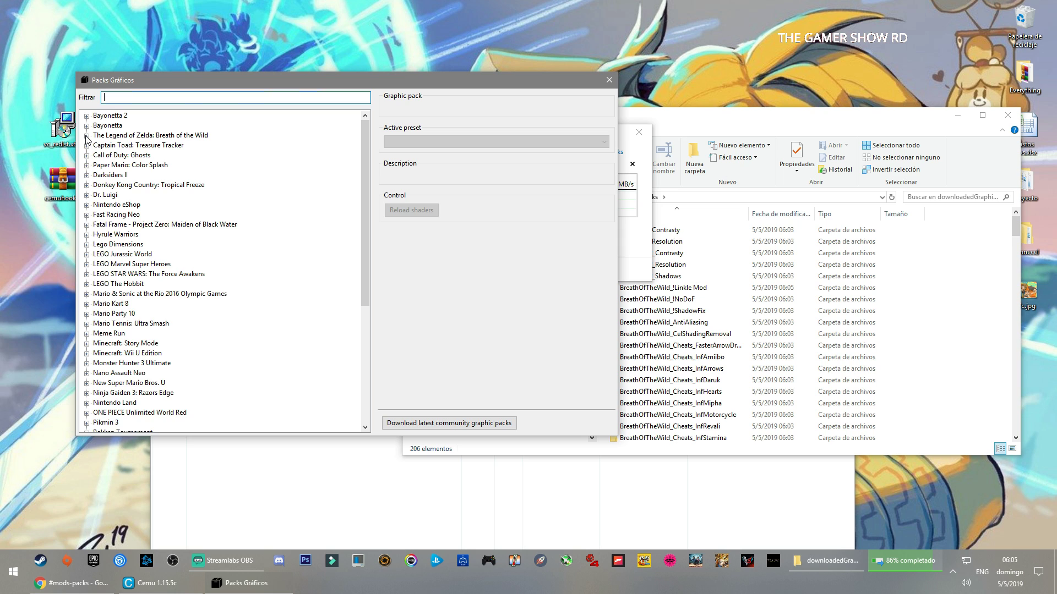
left_click(97, 147)
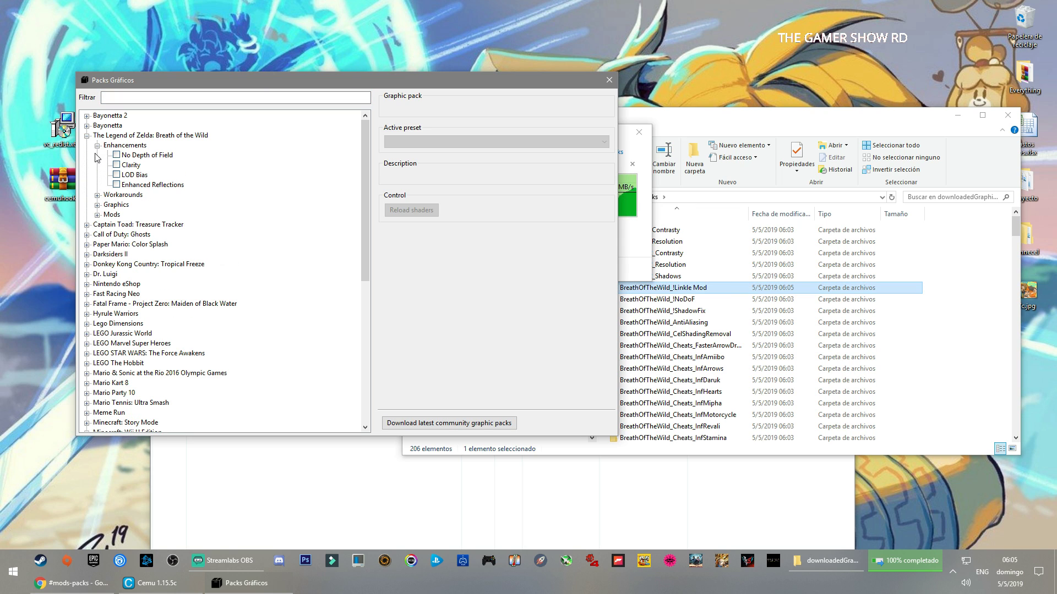
left_click(97, 195)
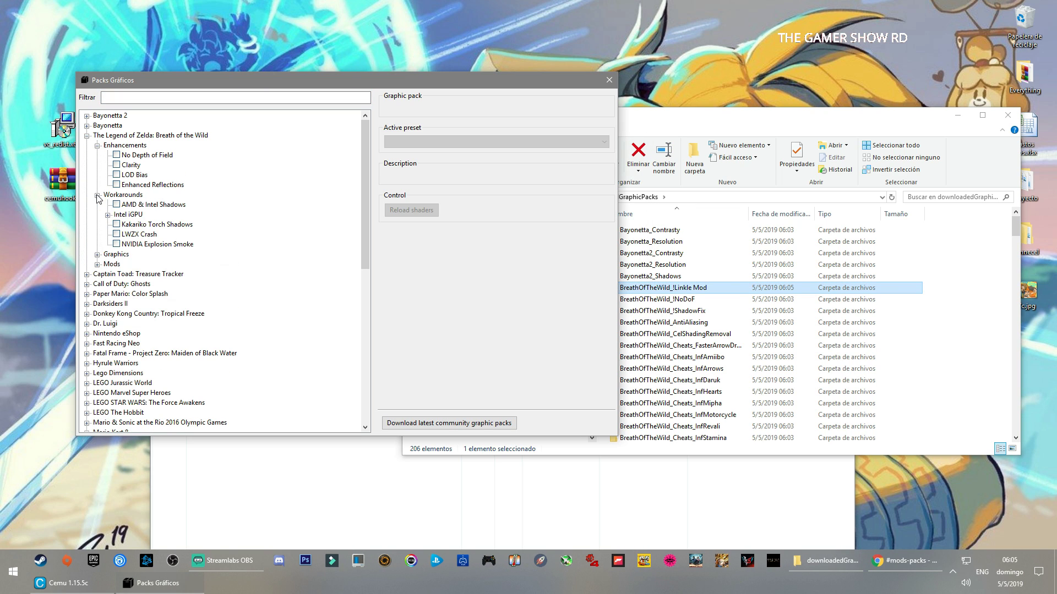
left_click(97, 255)
scroll(96, 259, "down", 1)
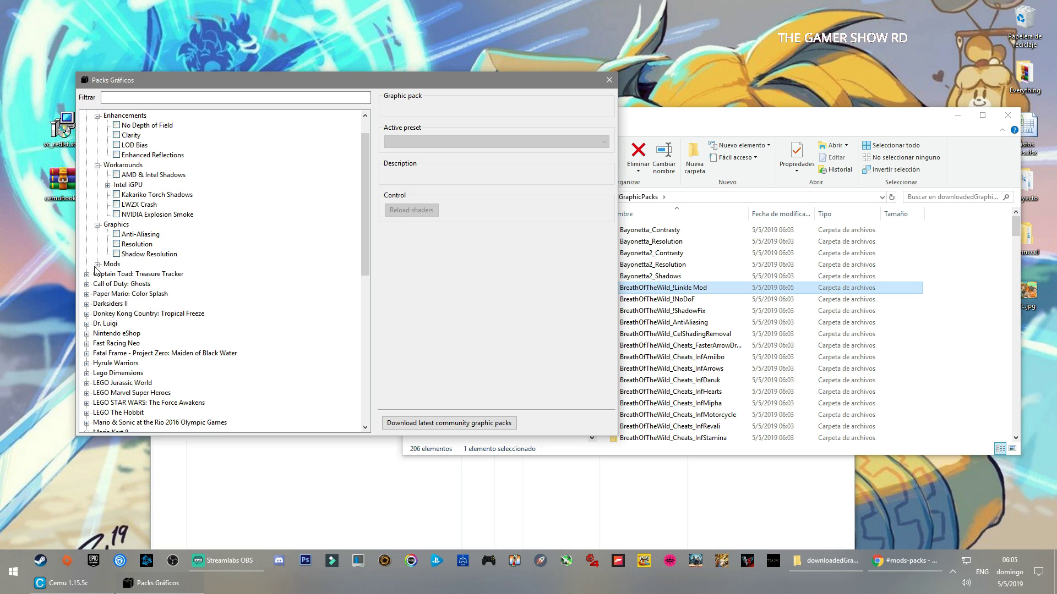
left_click(97, 265)
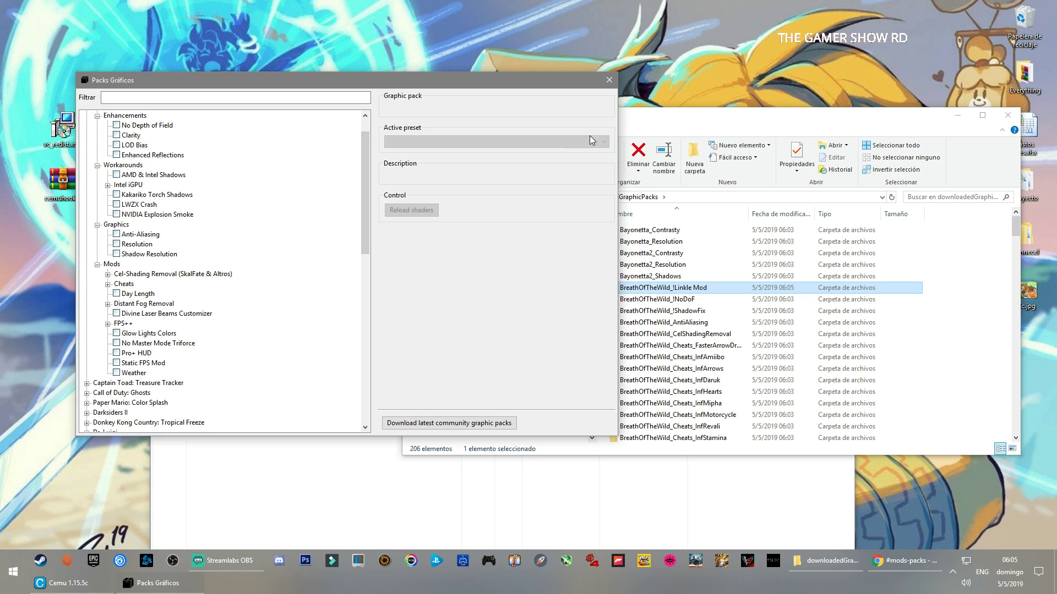
Close the graphic packs window and Cemu, return to the cemu_1.15.5 folder and relaunch the emulator from there.
left_click(608, 83)
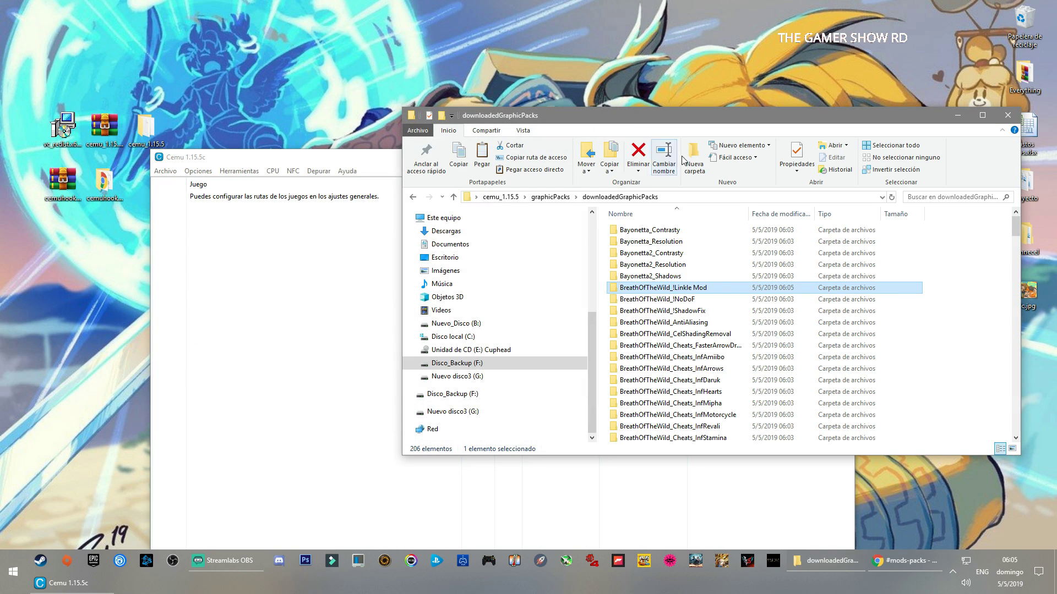
left_click(375, 154)
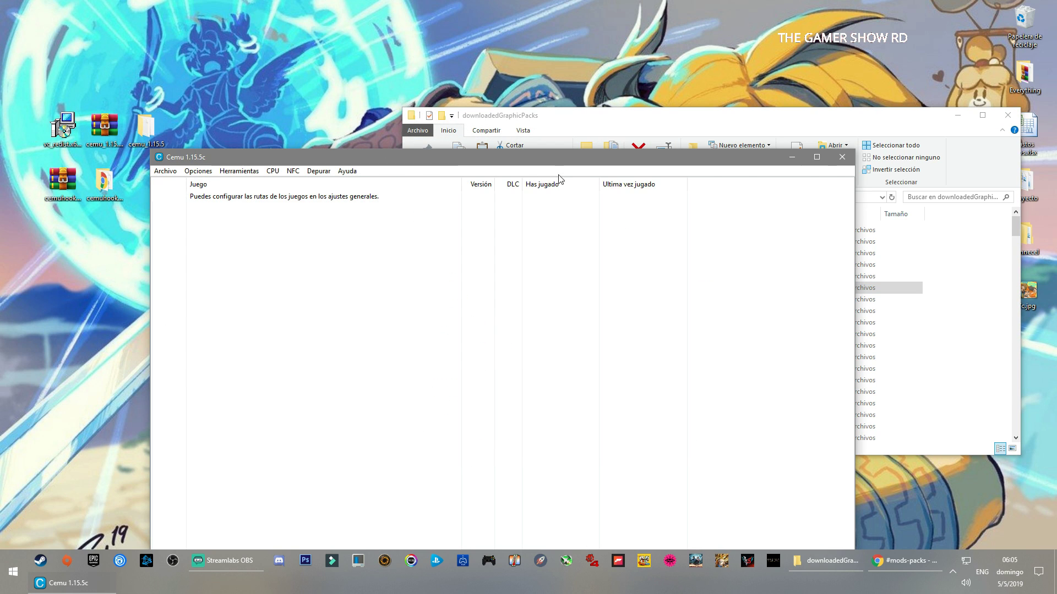
left_click(842, 158)
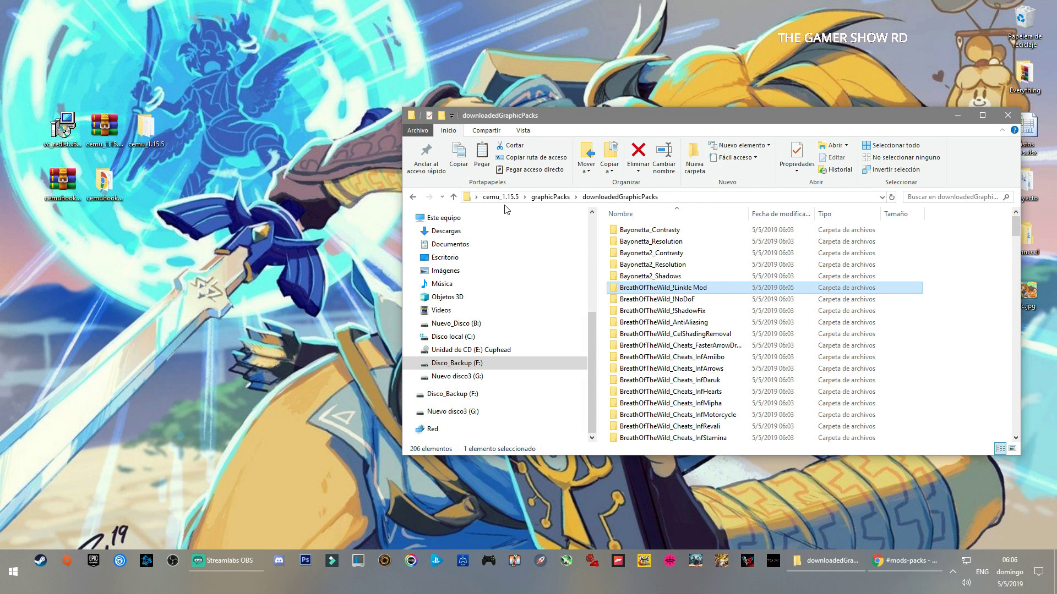
left_click(412, 197)
left_click(413, 197)
left_click(633, 333)
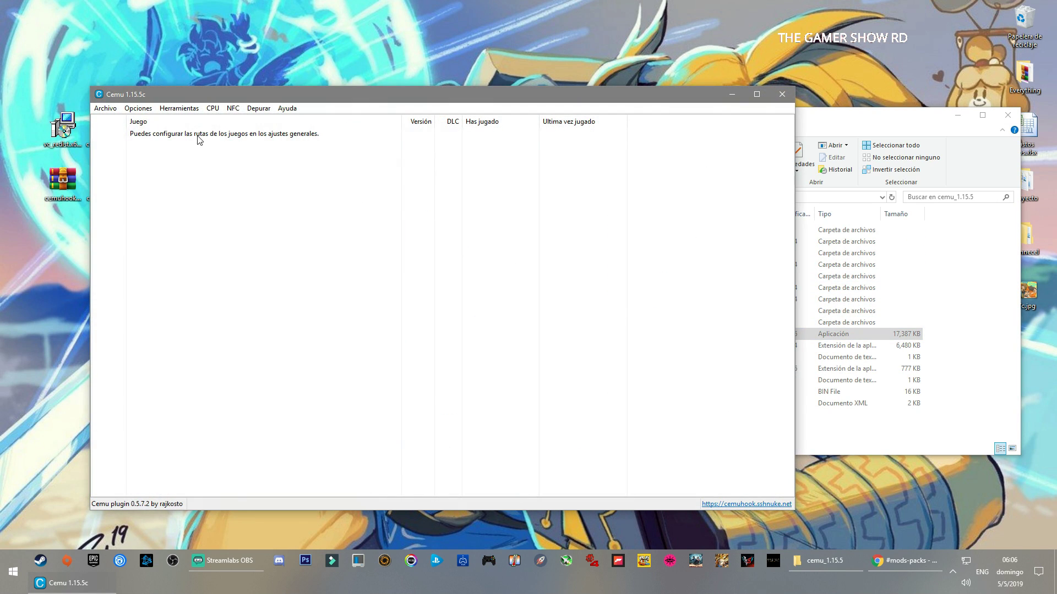
Open the graphic packs list and inspect Linkle Mod among the Skins in Breath of the Wild's Game Mods, then collapse the tree.
left_click(137, 108)
left_click(141, 133)
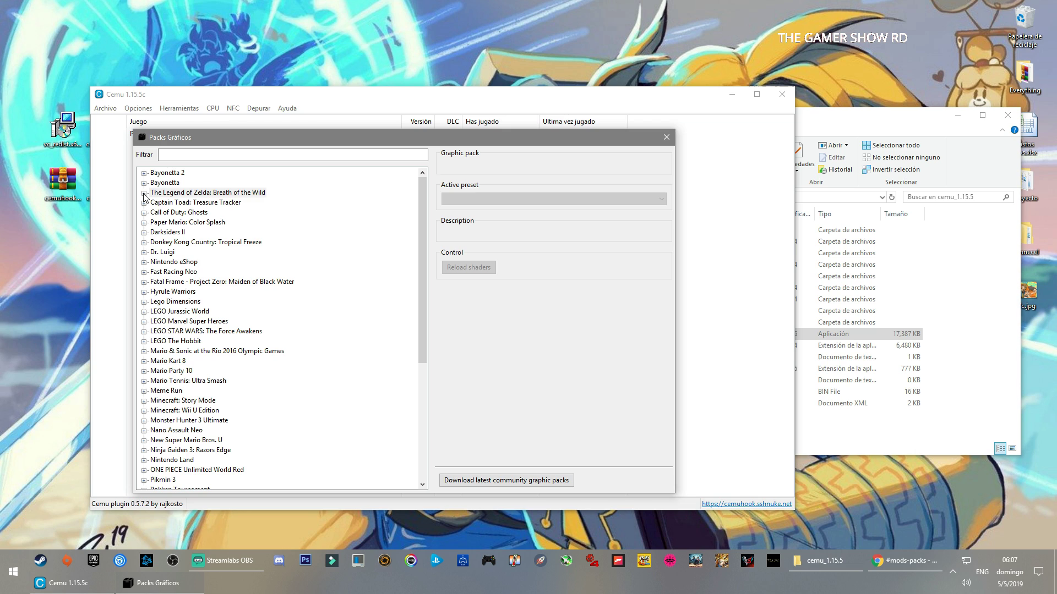
left_click(143, 193)
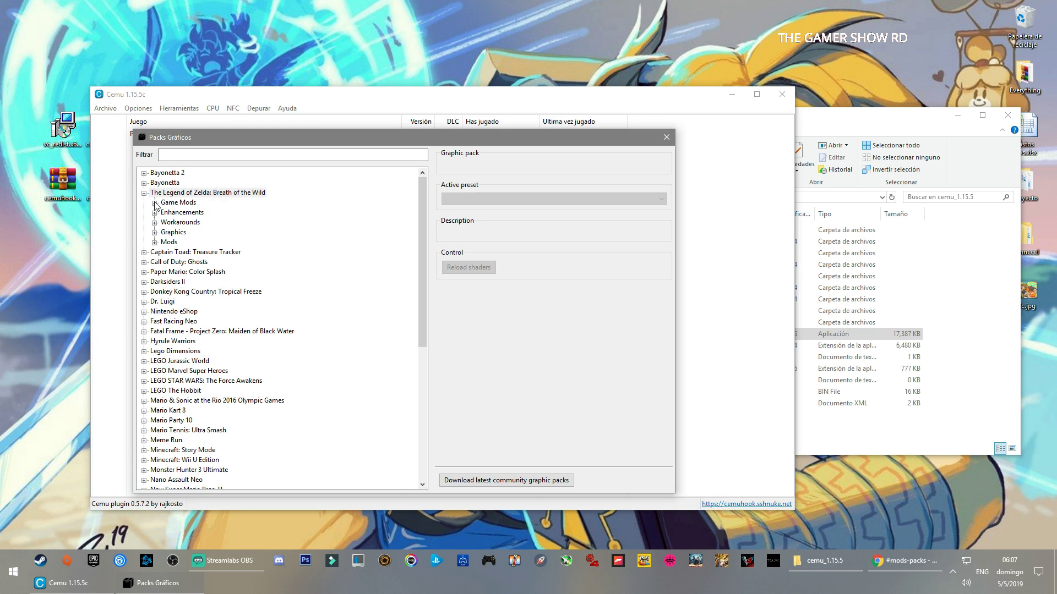
left_click(154, 203)
left_click(165, 213)
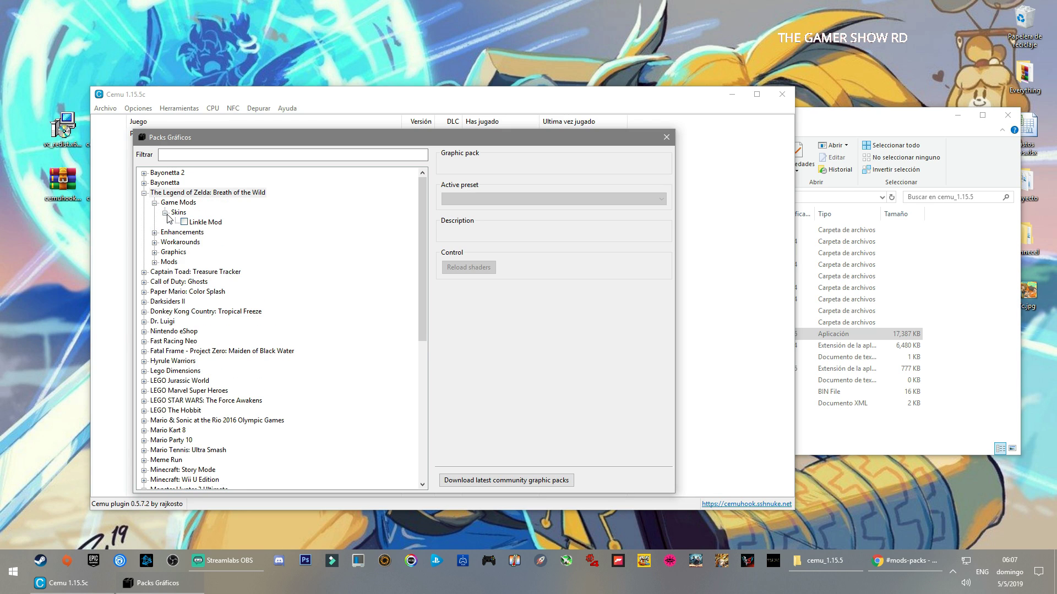
left_click(209, 223)
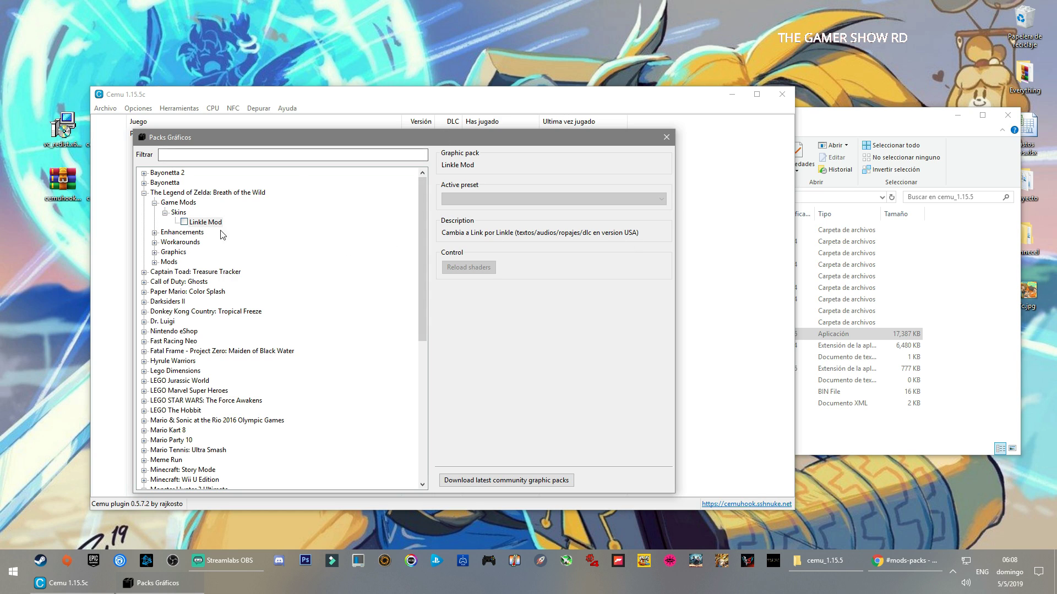
left_click(164, 212)
left_click(154, 203)
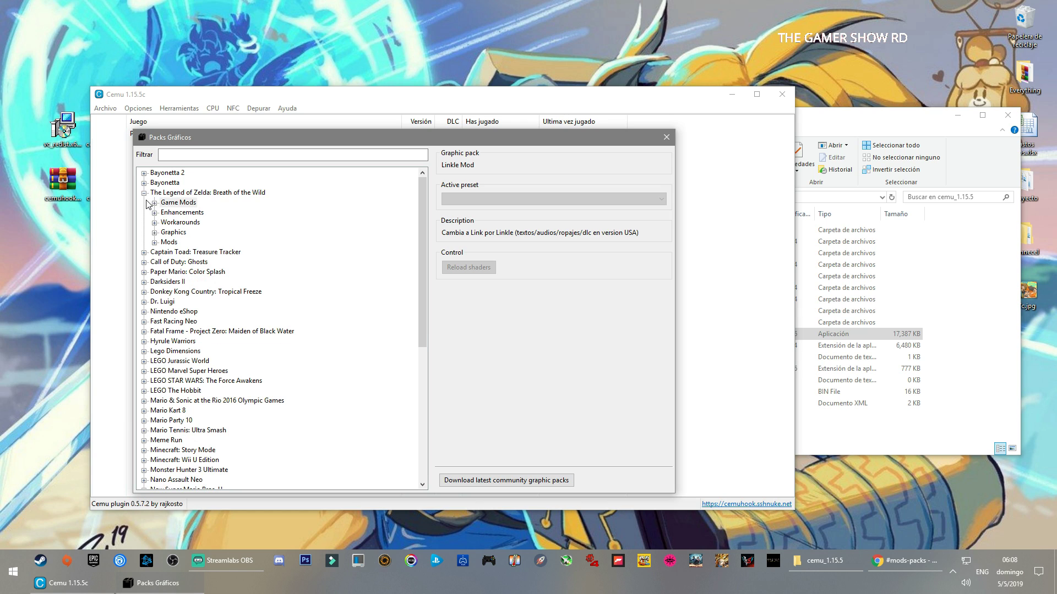
left_click(144, 194)
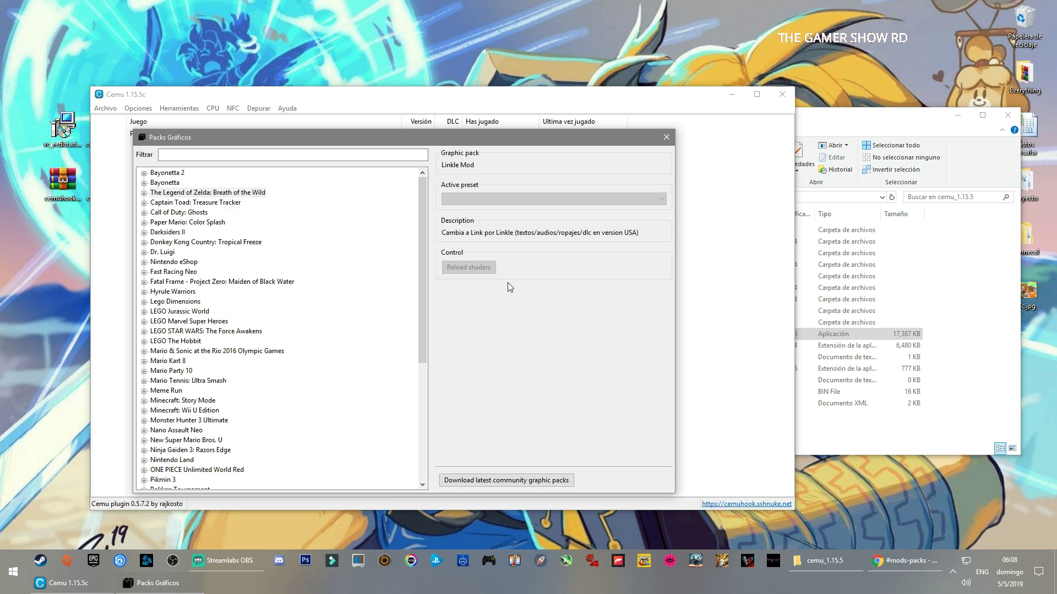
Enable No Depth of Field and Clarity among the Breath of the Wild Enhancements.
left_click_drag(399, 137, 574, 71)
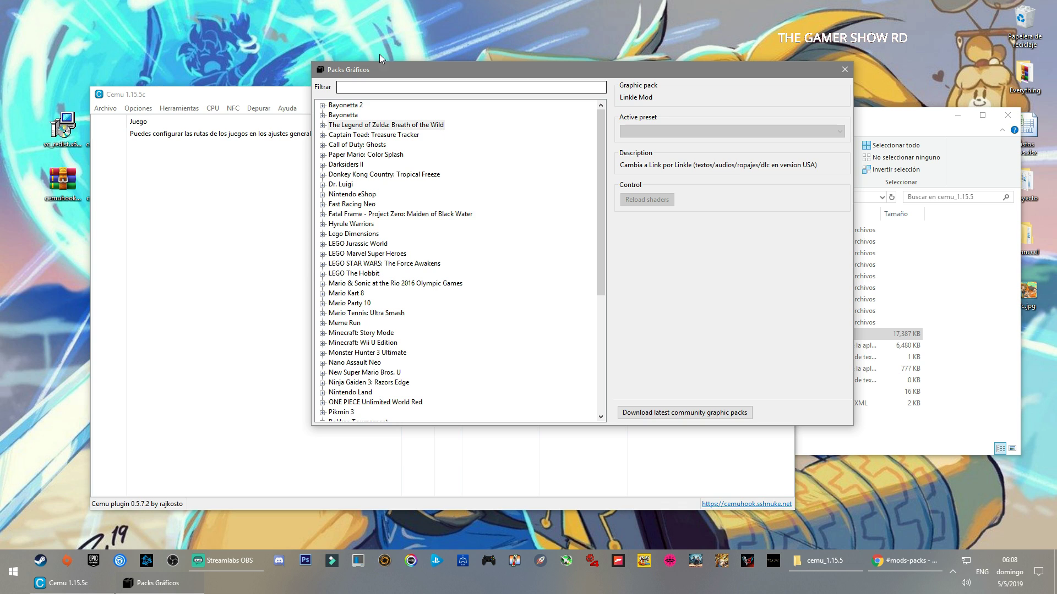
left_click(323, 127)
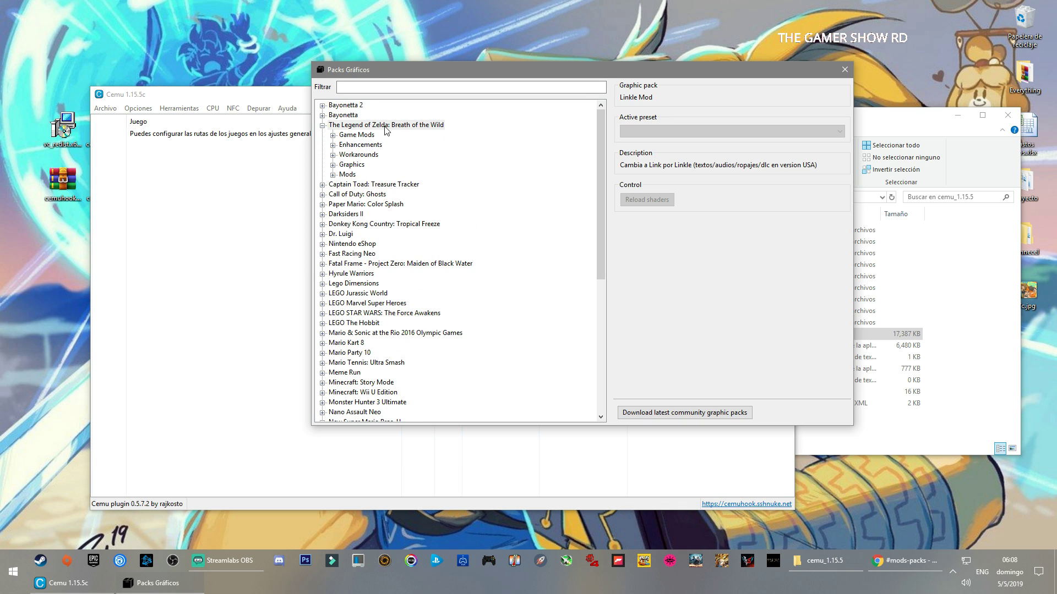
left_click(333, 135)
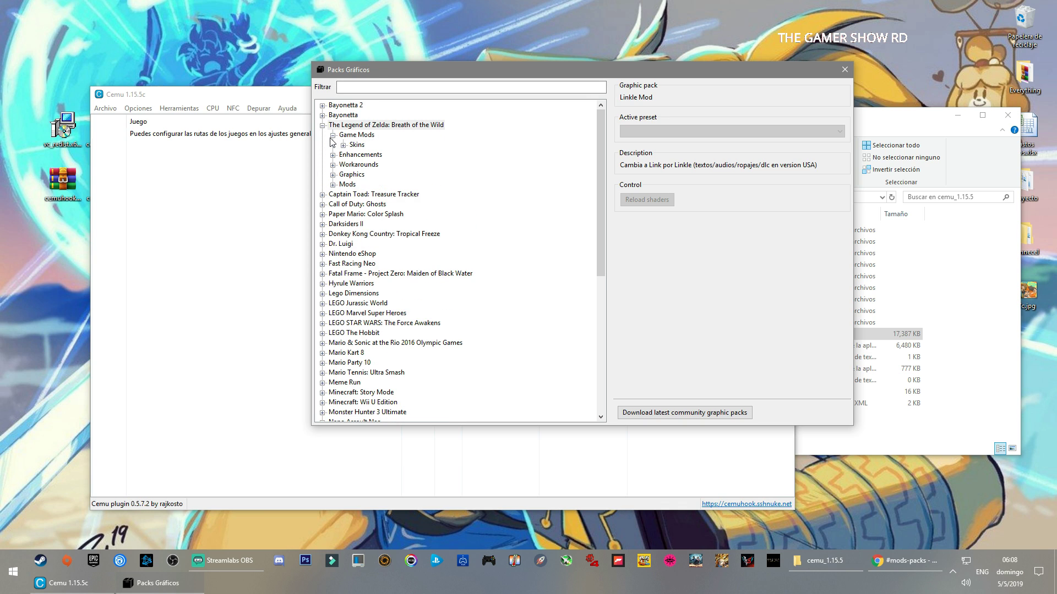
left_click(332, 155)
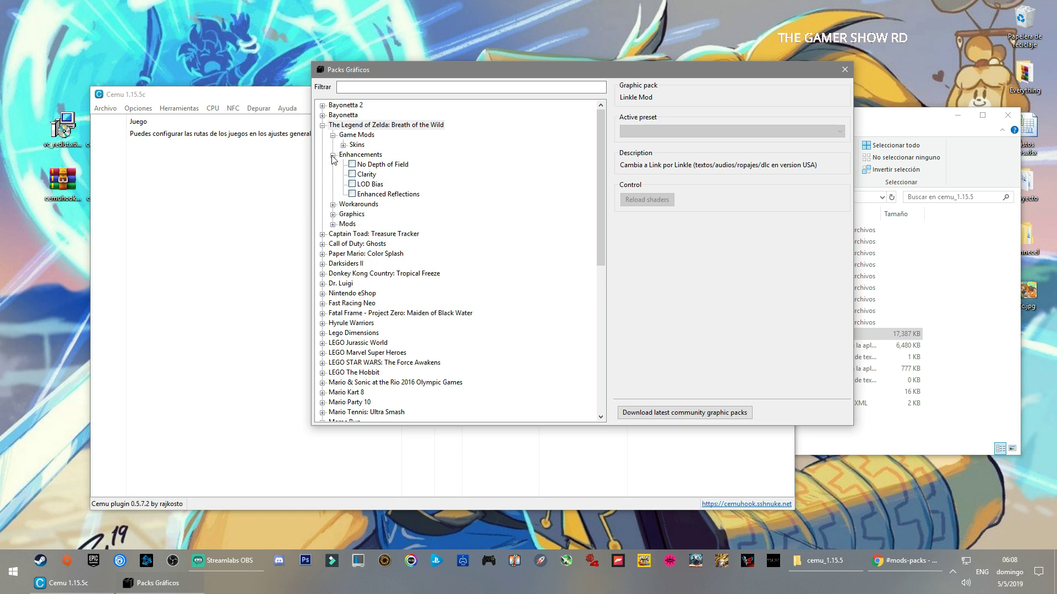
left_click(352, 175)
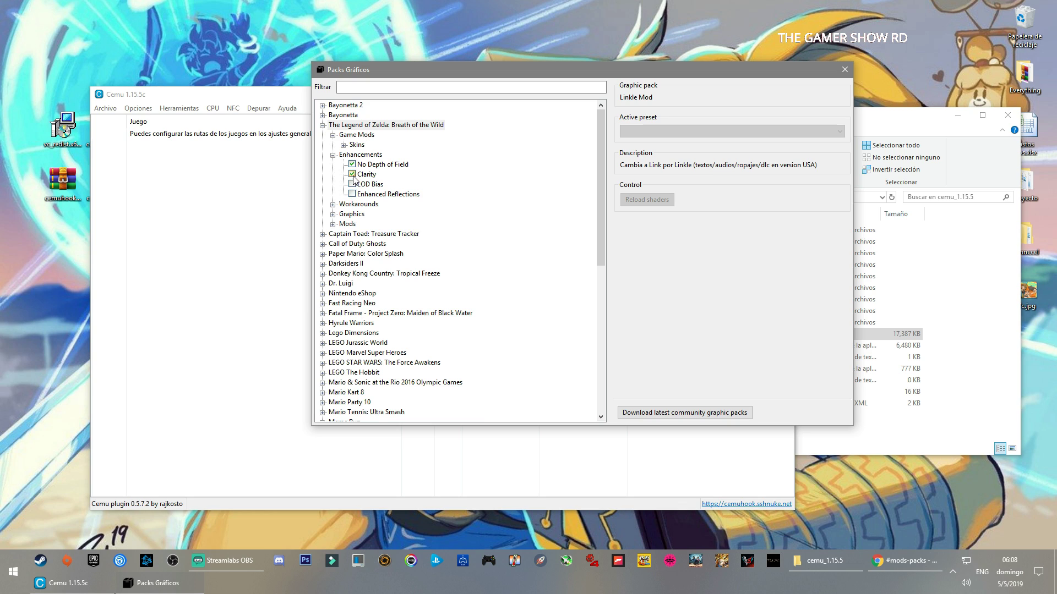
Enable all Breath of the Wild Workarounds, including both Intel iGPU fixes, and the Shadow Resolution pack under Graphics.
left_click(333, 205)
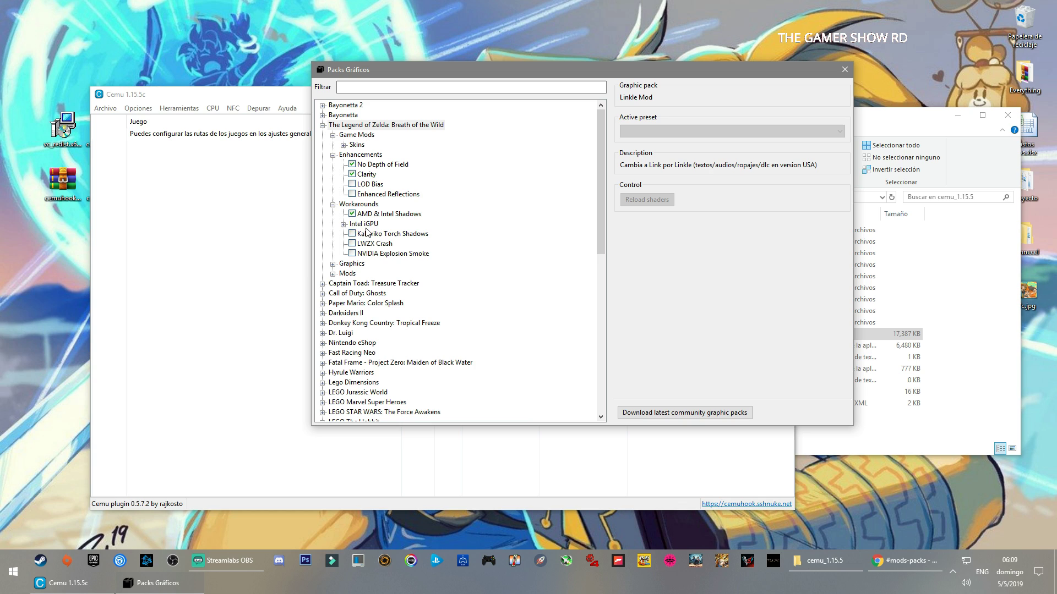
left_click(344, 225)
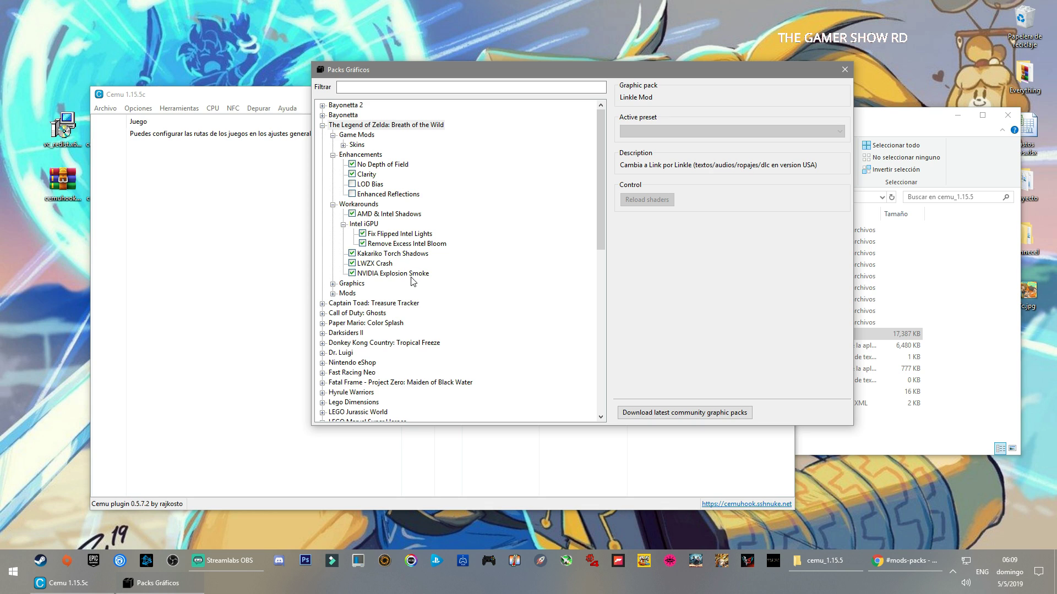
left_click(333, 284)
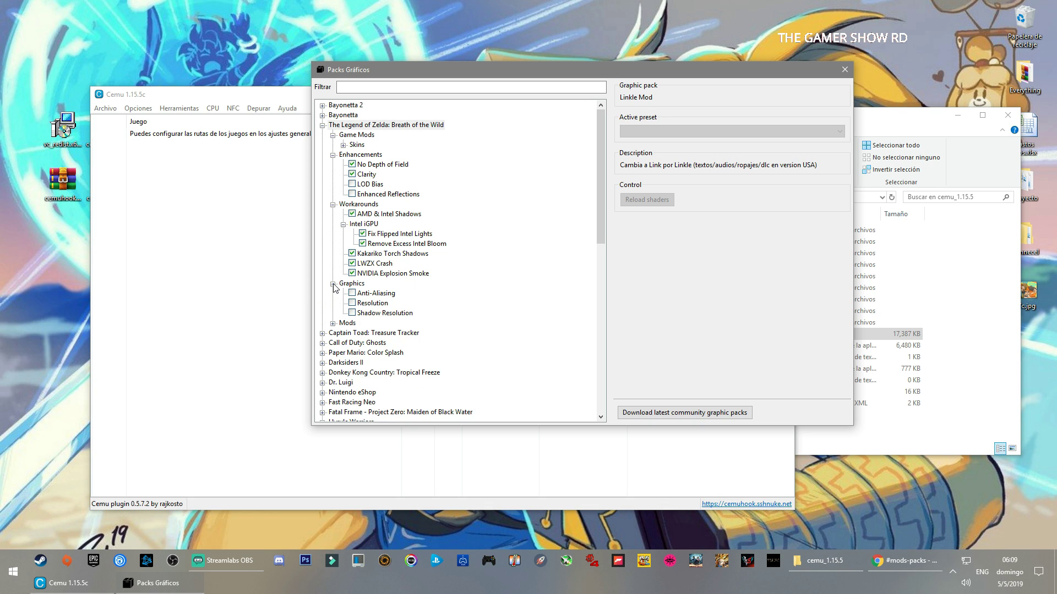
left_click(352, 313)
scroll(355, 316, "down", 1)
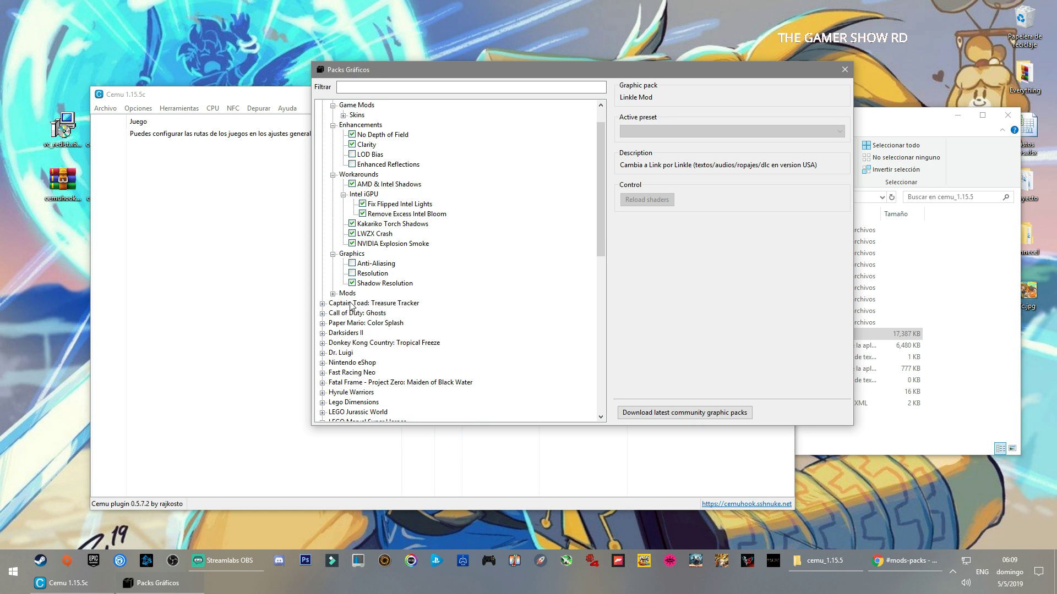
Enable Amiibo Mode and Shadow Brightness Fix v08 - Altros in the Cel-Shading Removal group of the Breath of the Wild Mods.
left_click(333, 293)
scroll(454, 304, "down", 2)
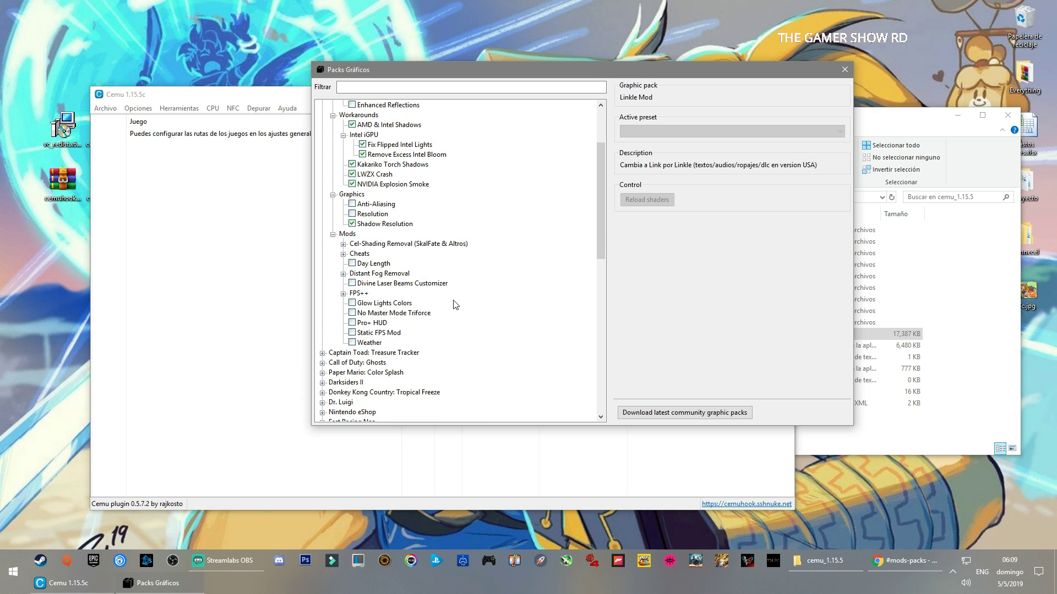
scroll(455, 304, "down", 1)
scroll(371, 275, "down", 1)
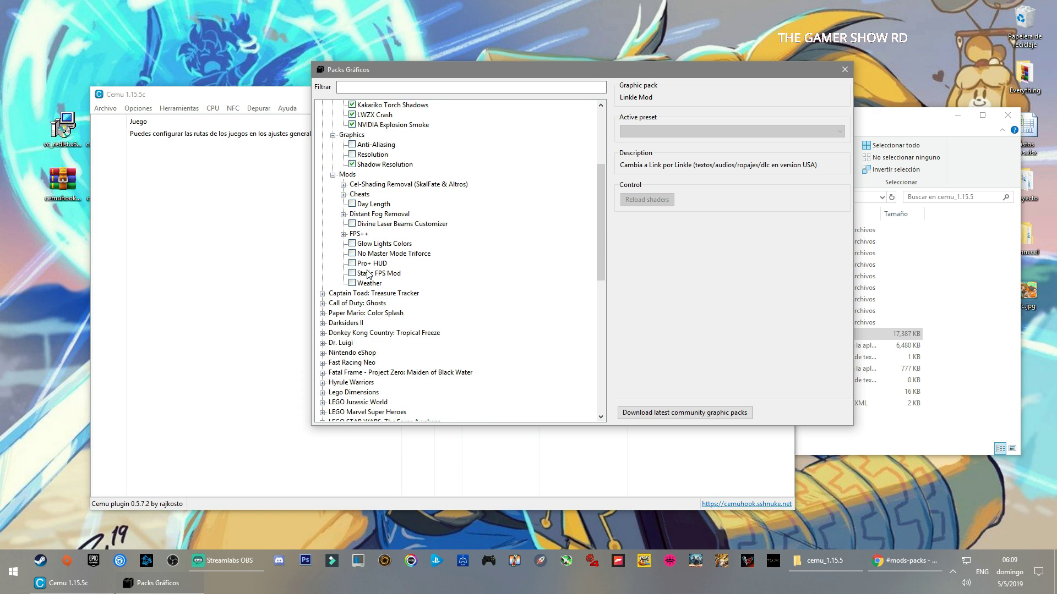
left_click(343, 185)
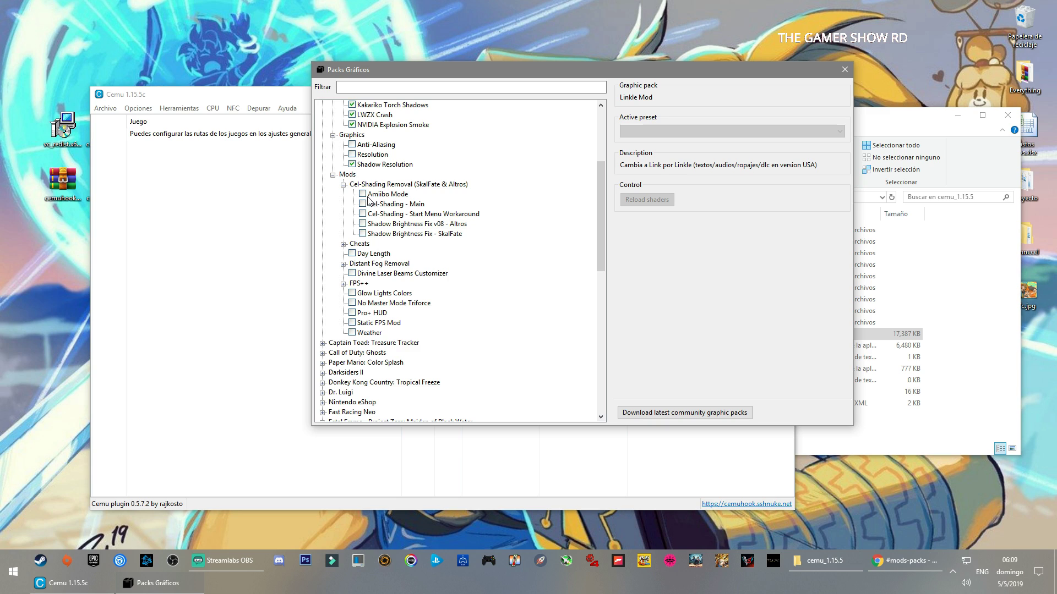
left_click(370, 197)
left_click(363, 224)
scroll(363, 238, "down", 1)
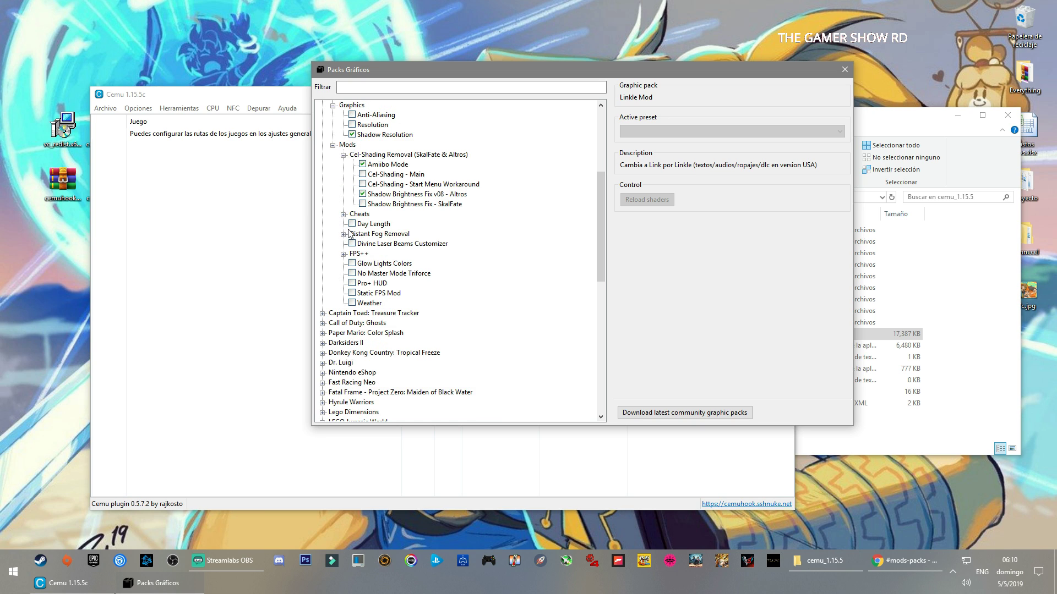
Expand the FPS++ group in the Breath of the Wild Mods.
scroll(353, 228, "down", 1)
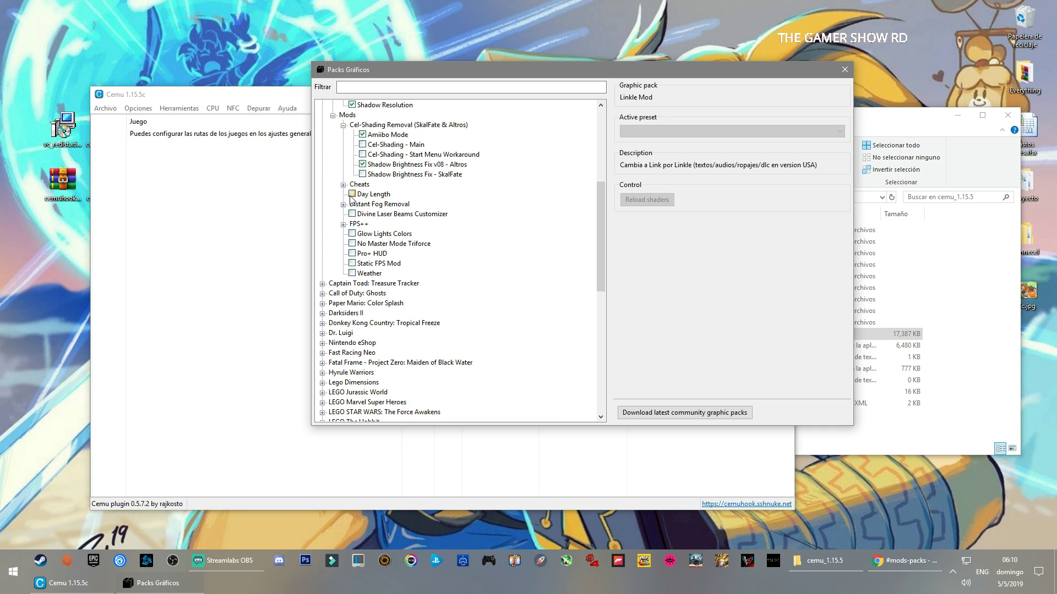
left_click(343, 225)
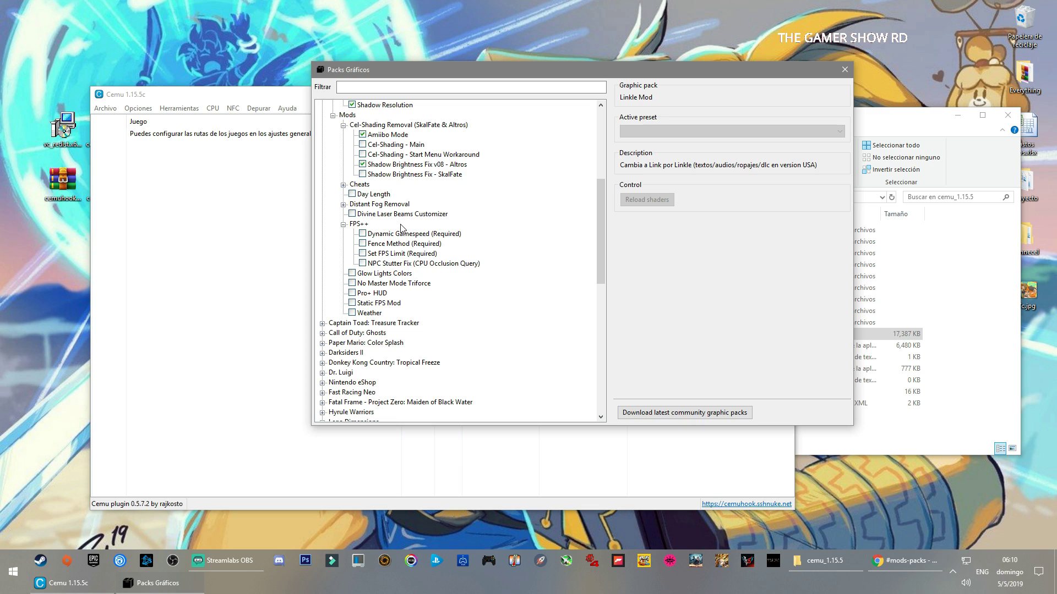
left_click(363, 235)
left_click(369, 255)
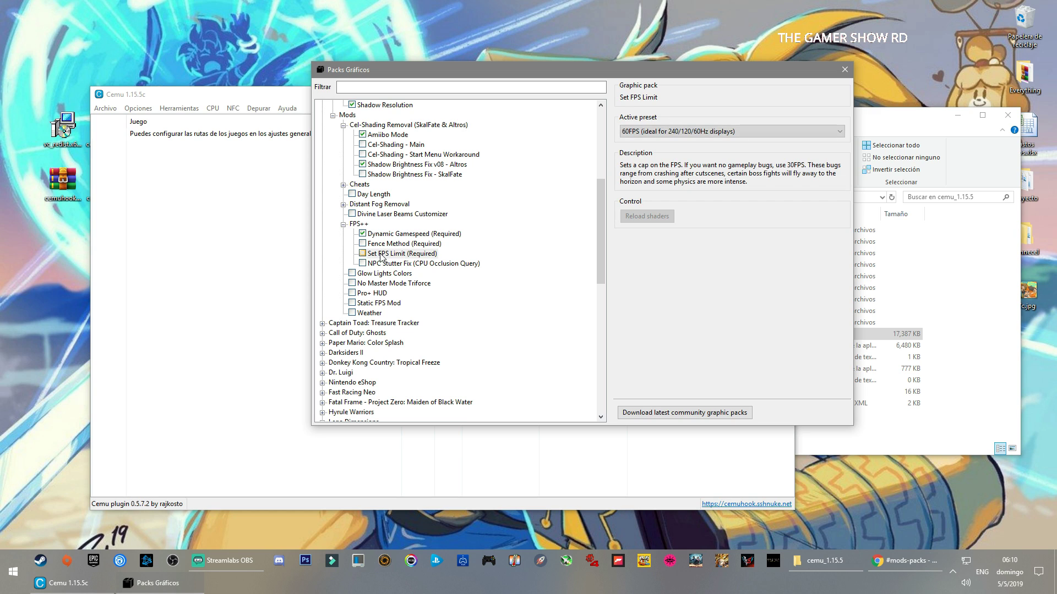
left_click(384, 236)
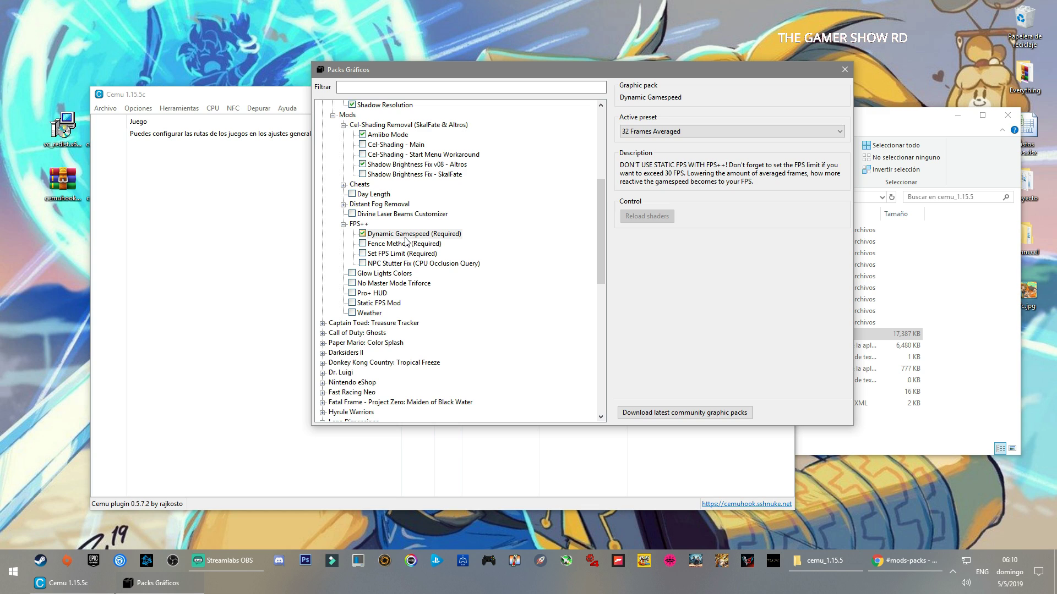
left_click(697, 131)
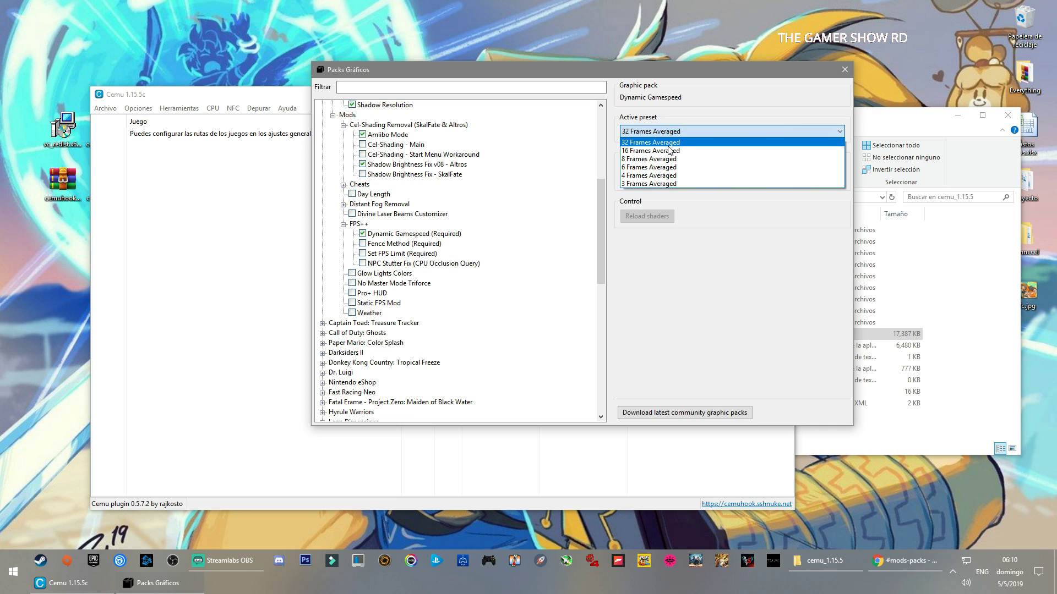
left_click(363, 239)
left_click(363, 234)
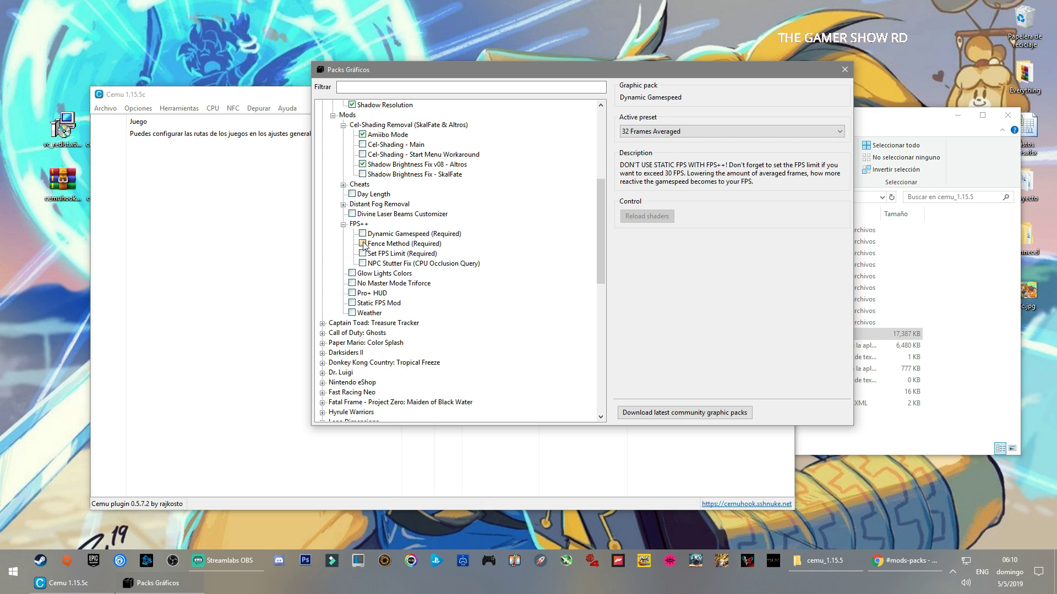
Enable Fence Method in the FPS++ group and keep its preset at Performance Fence.
left_click(381, 246)
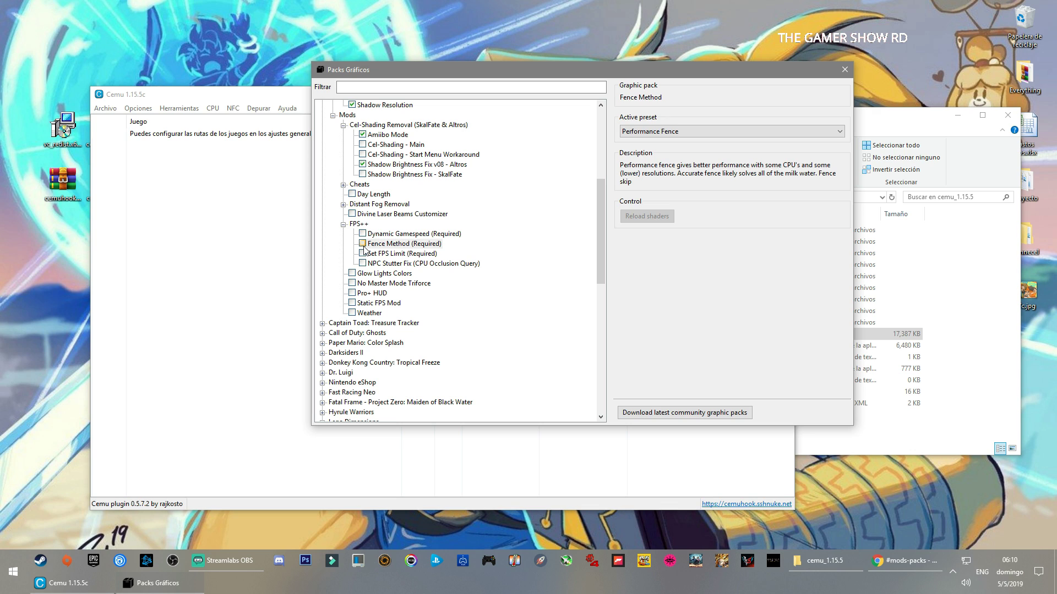
left_click(664, 133)
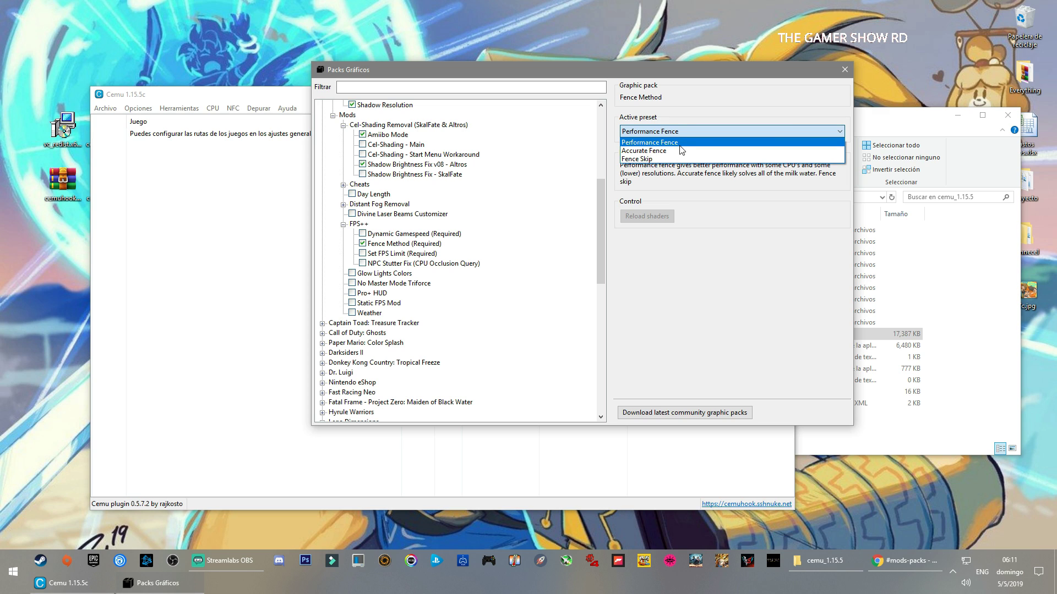
key("Escape")
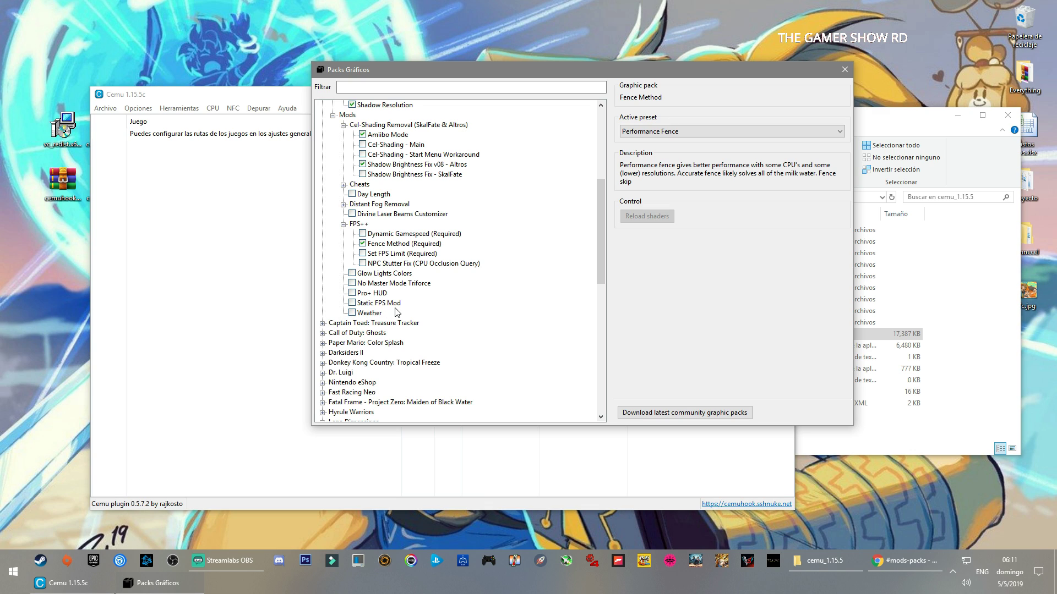
Enable Set FPS Limit in the FPS++ group with the preset 60FPS (ideal for 240/120/60Hz displays).
left_click(400, 255)
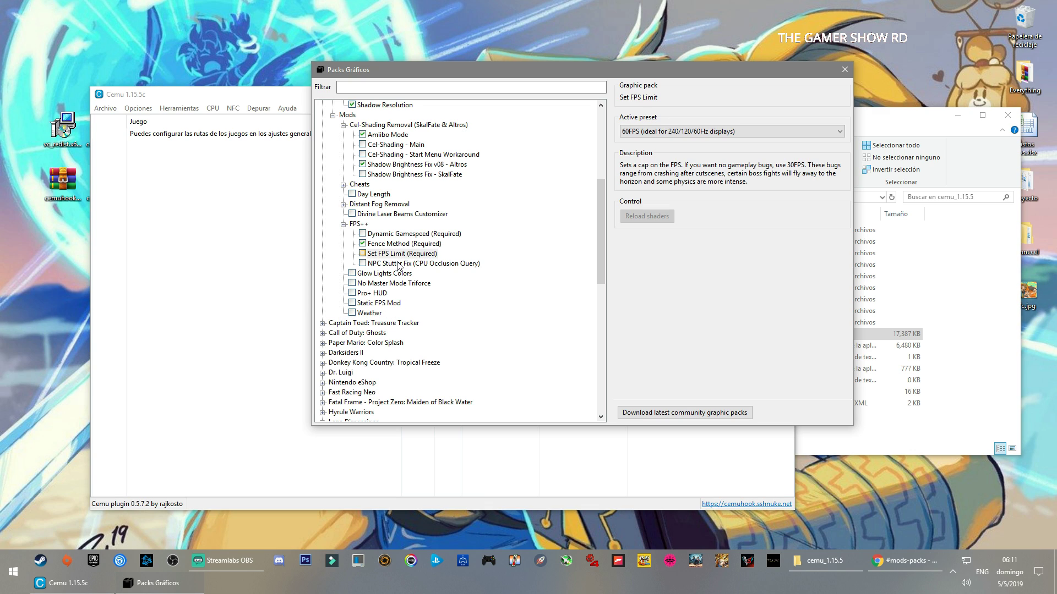
left_click(362, 254)
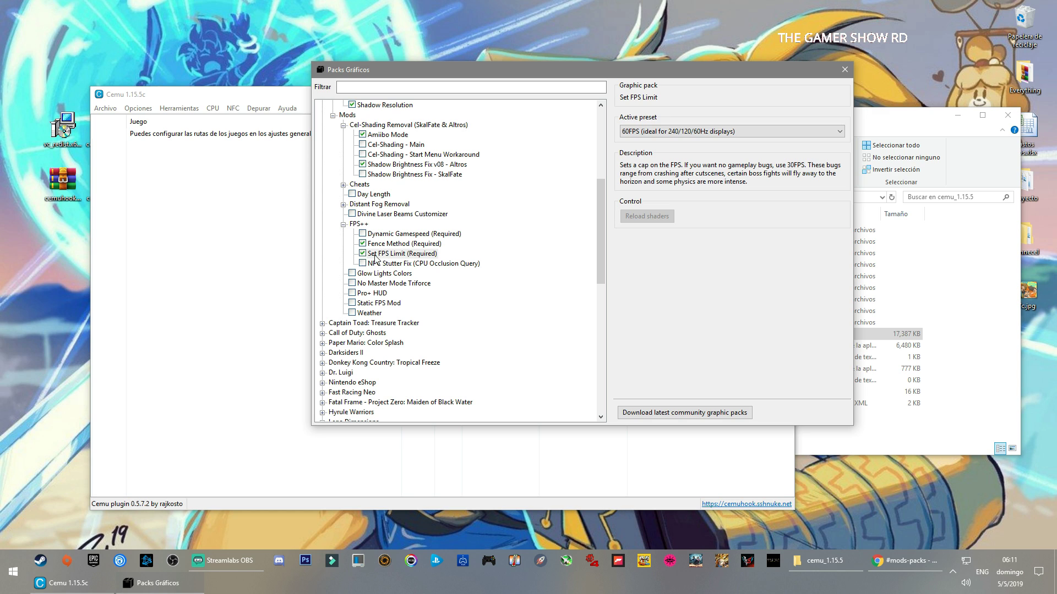
left_click(741, 132)
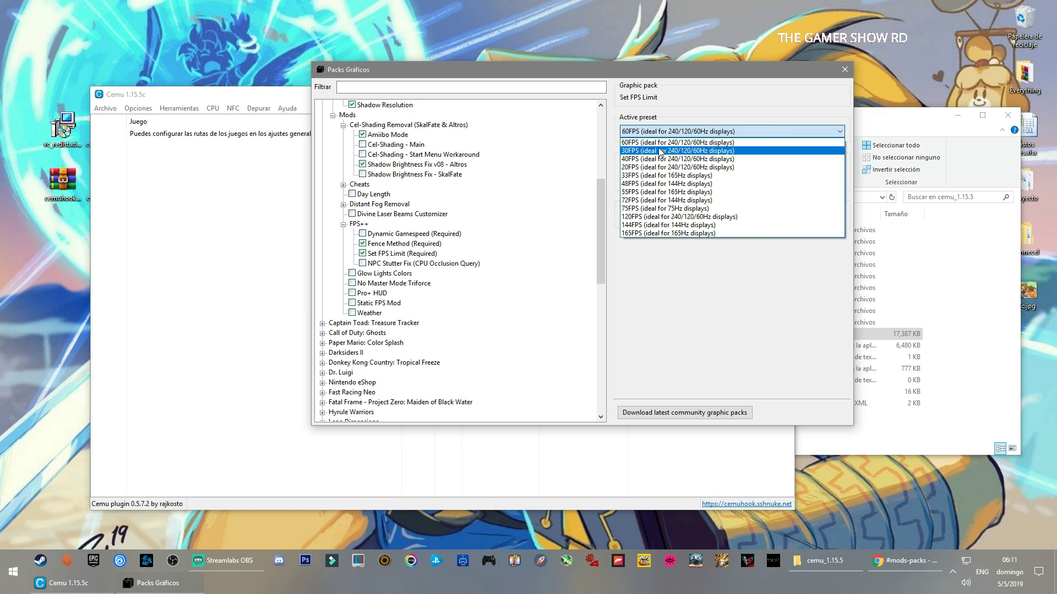
left_click(694, 141)
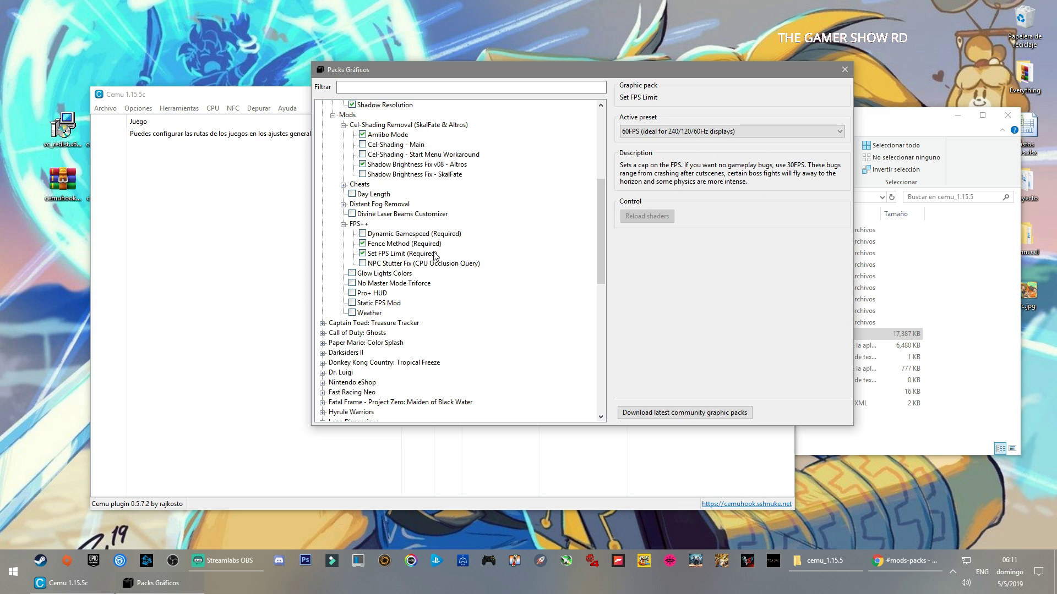
left_click(398, 245)
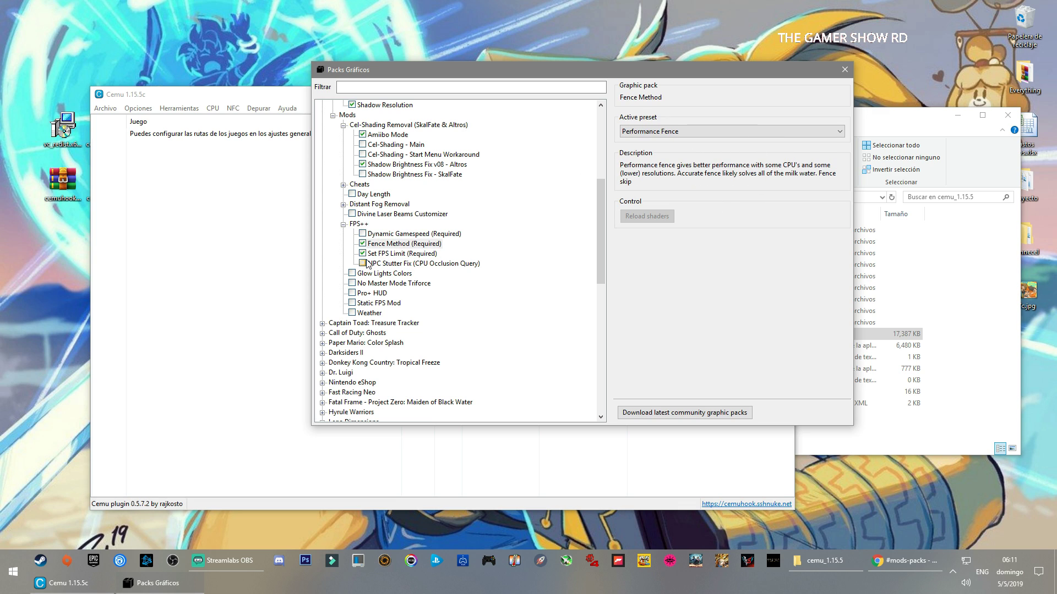
Review the details of the enabled Amiibo Mode, Shadow Brightness Fix v08 - Altros and Shadow Resolution packs, including the shadow resolution preset.
scroll(374, 242, "up", 1)
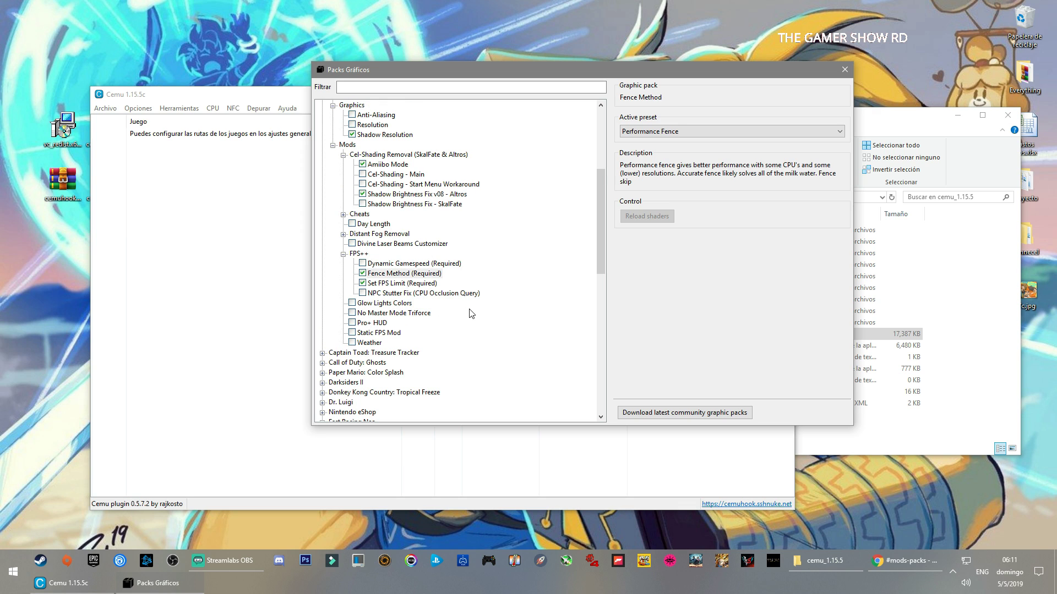
scroll(480, 336, "up", 2)
scroll(481, 336, "up", 2)
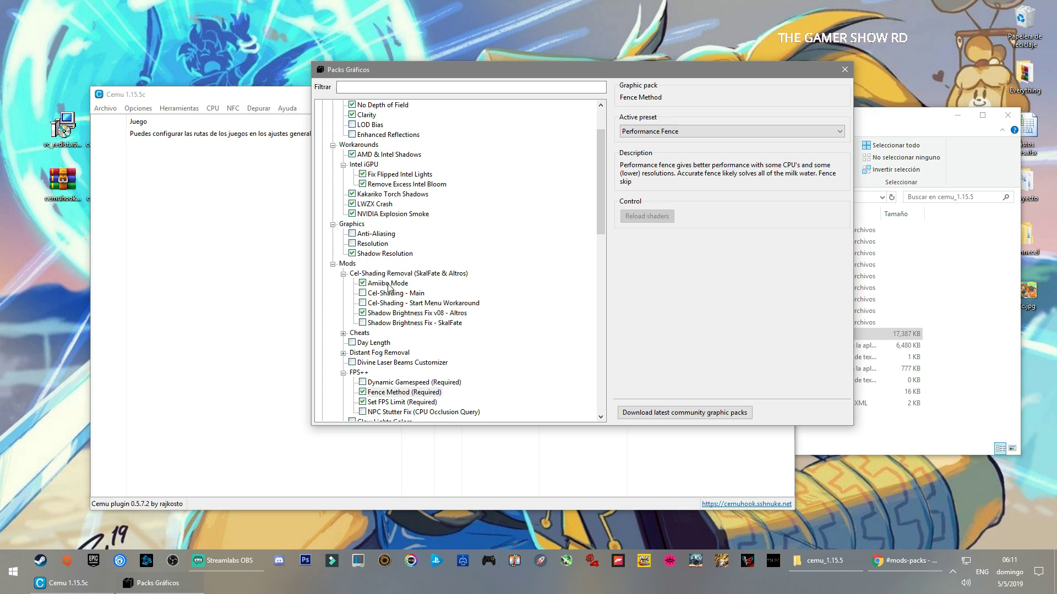
left_click(388, 284)
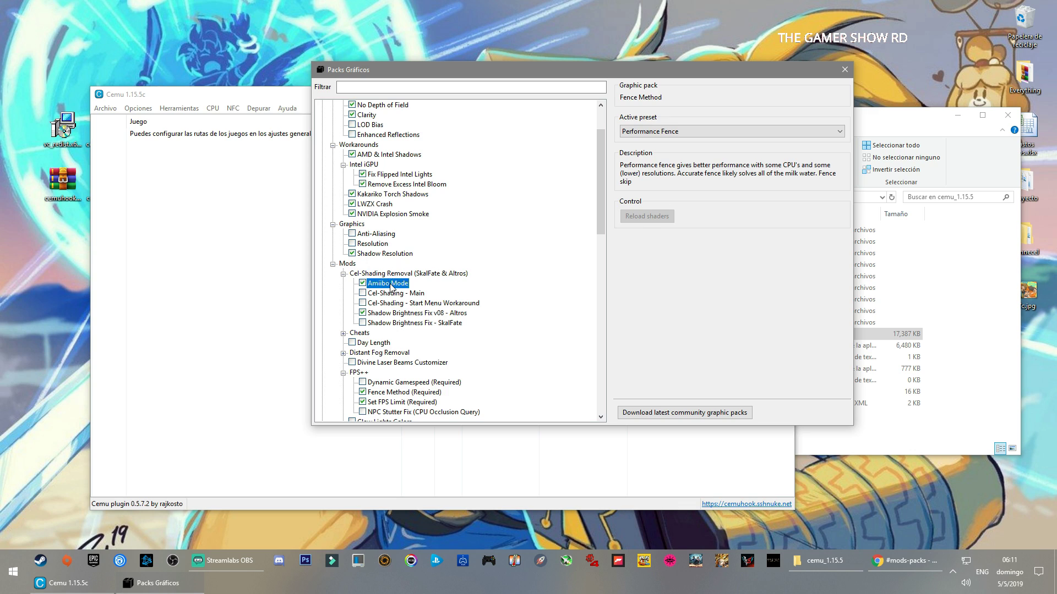
left_click(382, 314)
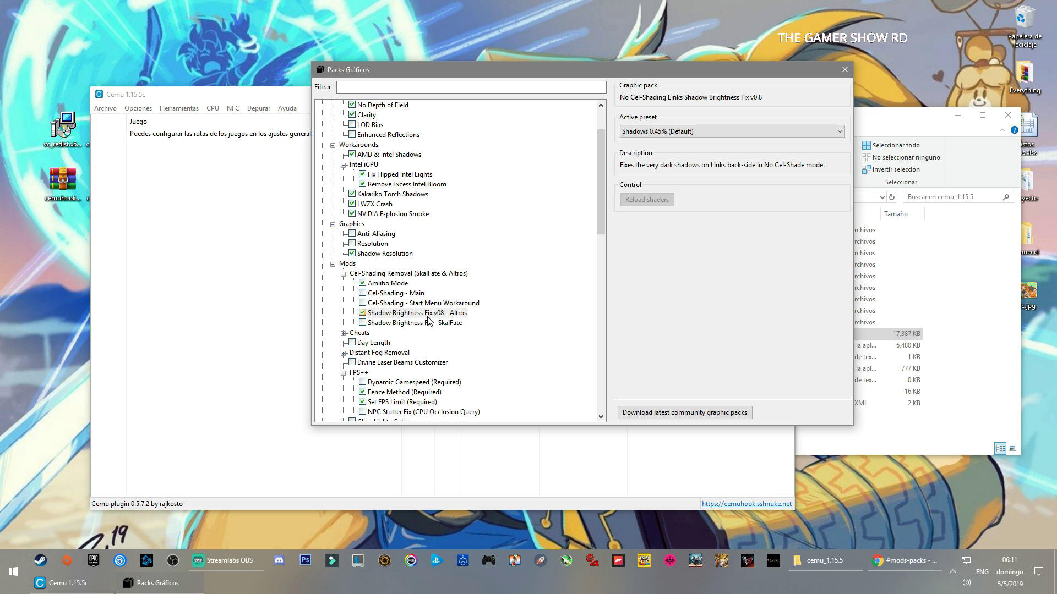
left_click(374, 255)
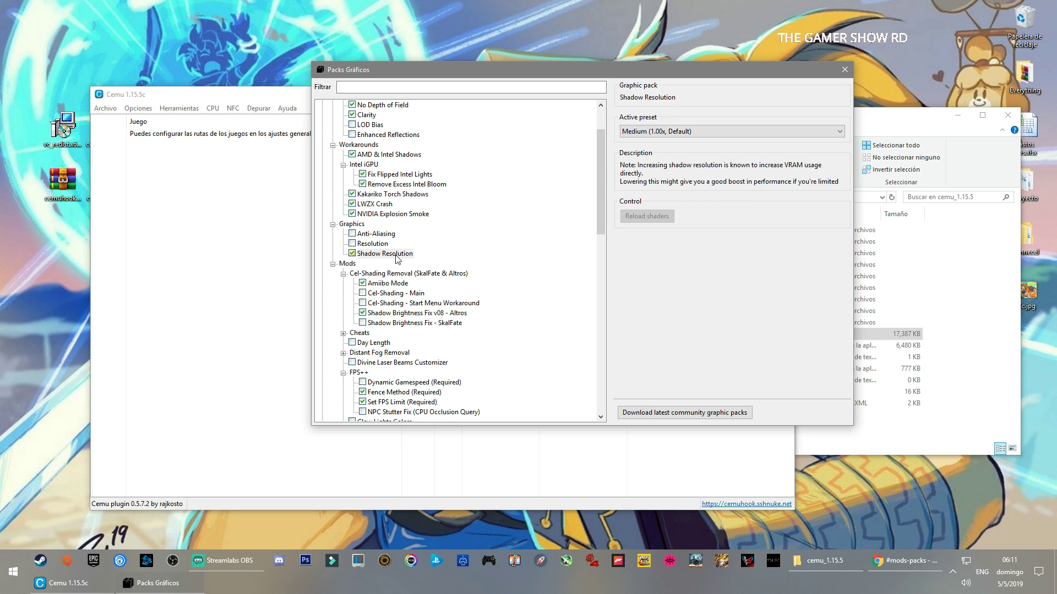
left_click(671, 136)
left_click(673, 139)
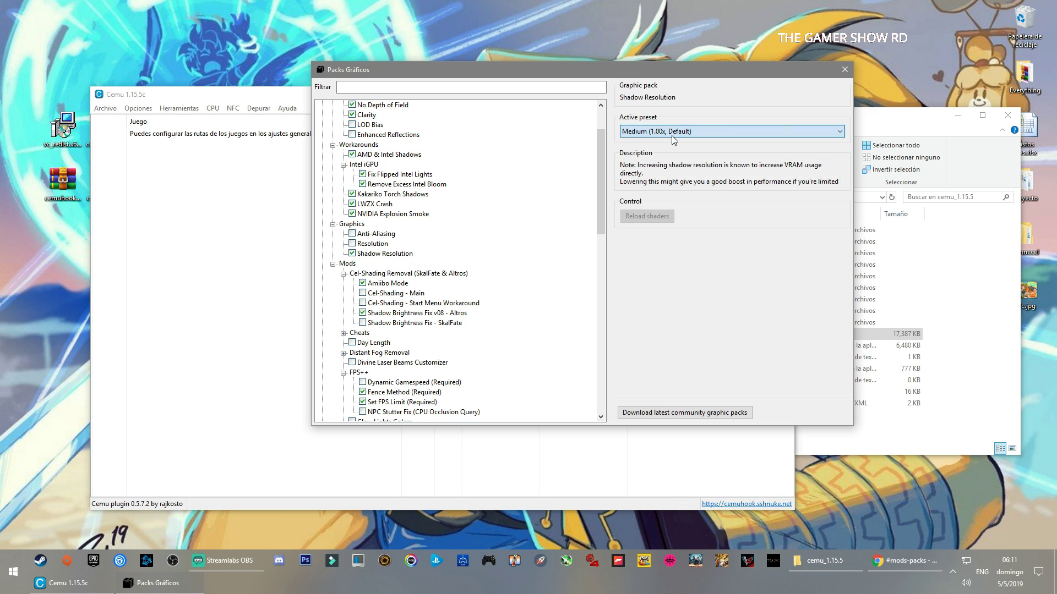
Review the descriptions of the enabled Workarounds and Enhancements packs, and collapse the Breath of the Wild tree.
scroll(393, 237, "up", 1)
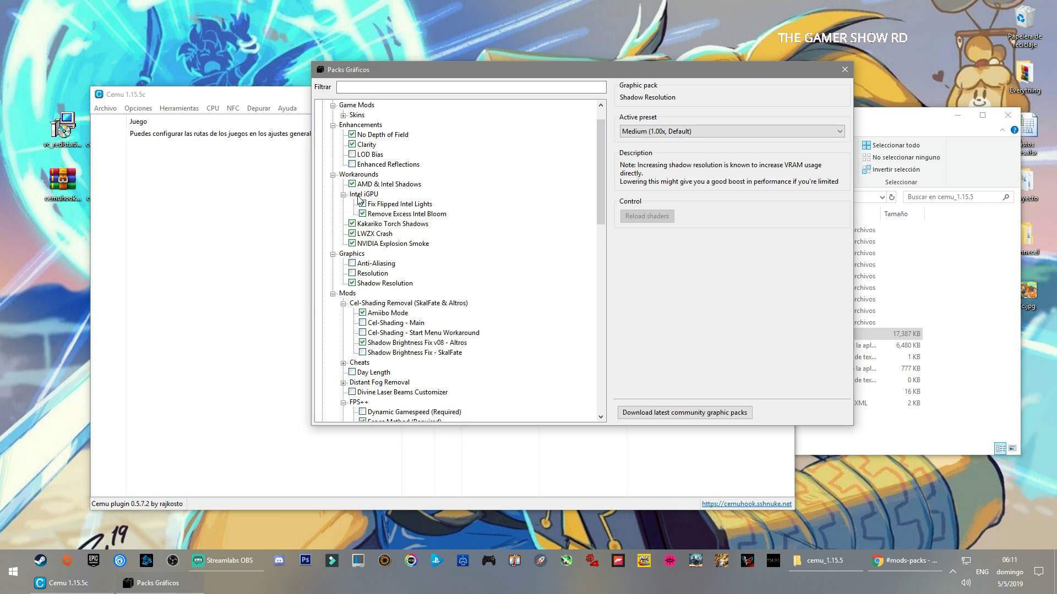
left_click(400, 205)
left_click(394, 214)
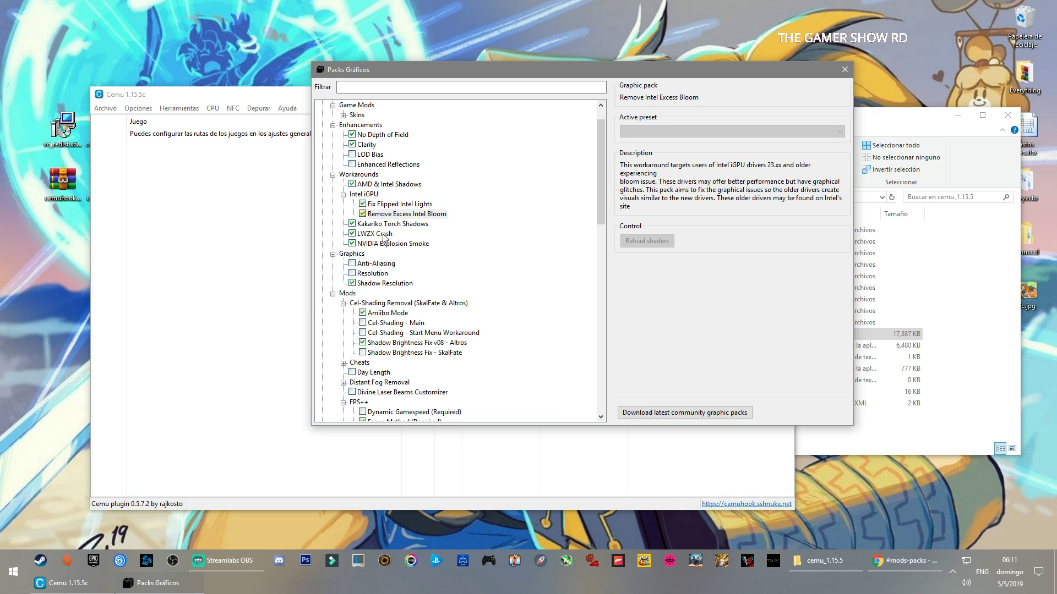
left_click(381, 225)
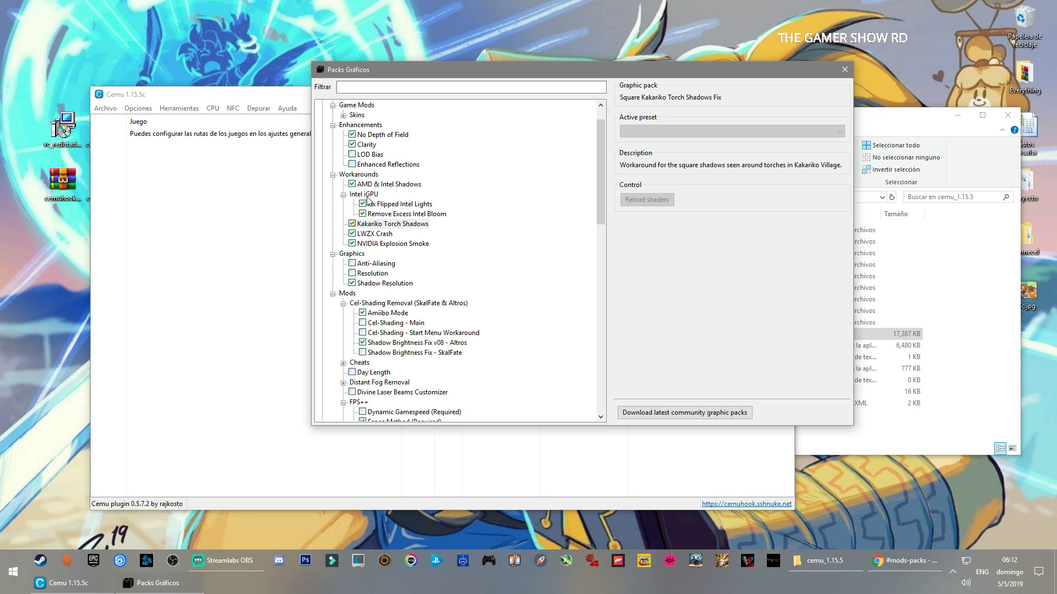
left_click(368, 244)
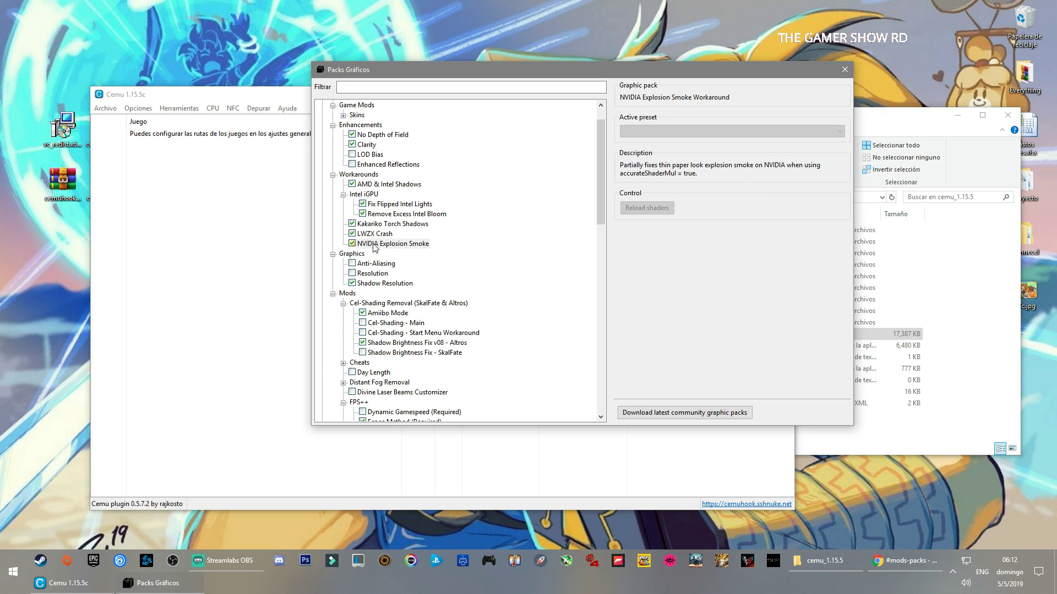
scroll(454, 229, "up", 1)
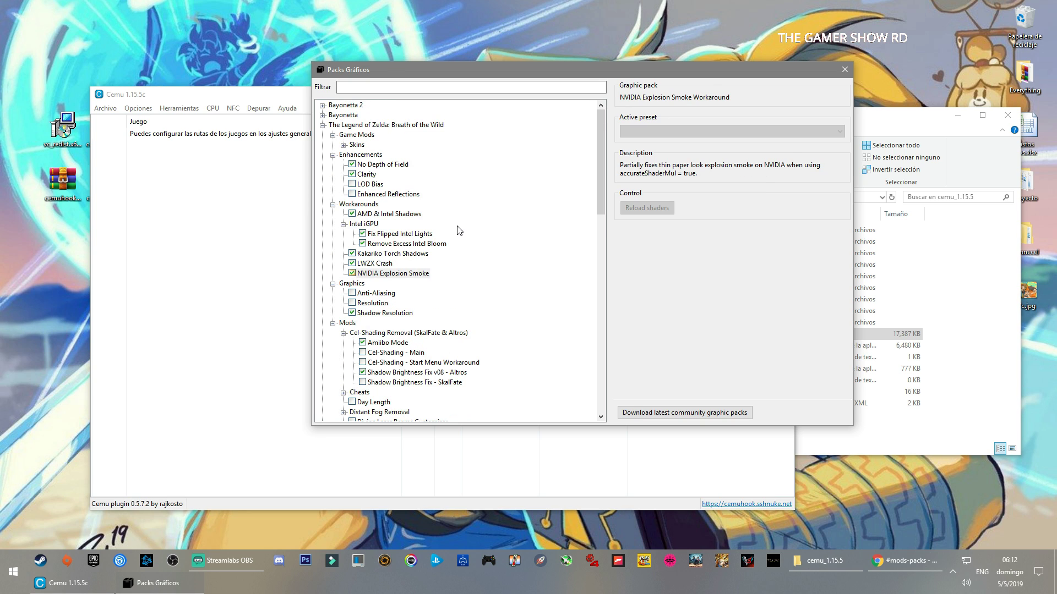
left_click(377, 165)
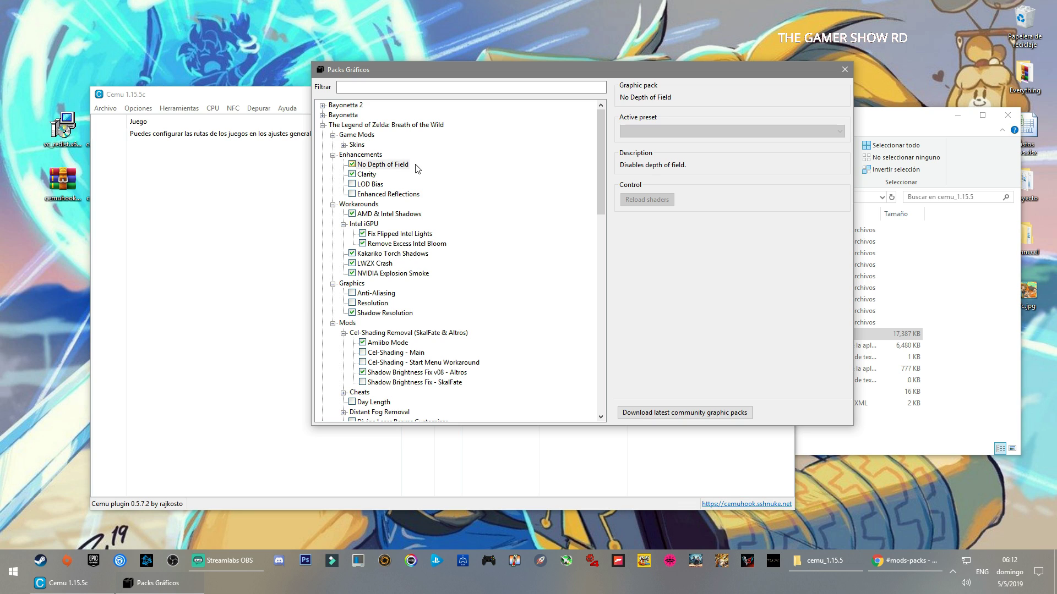
left_click(364, 175)
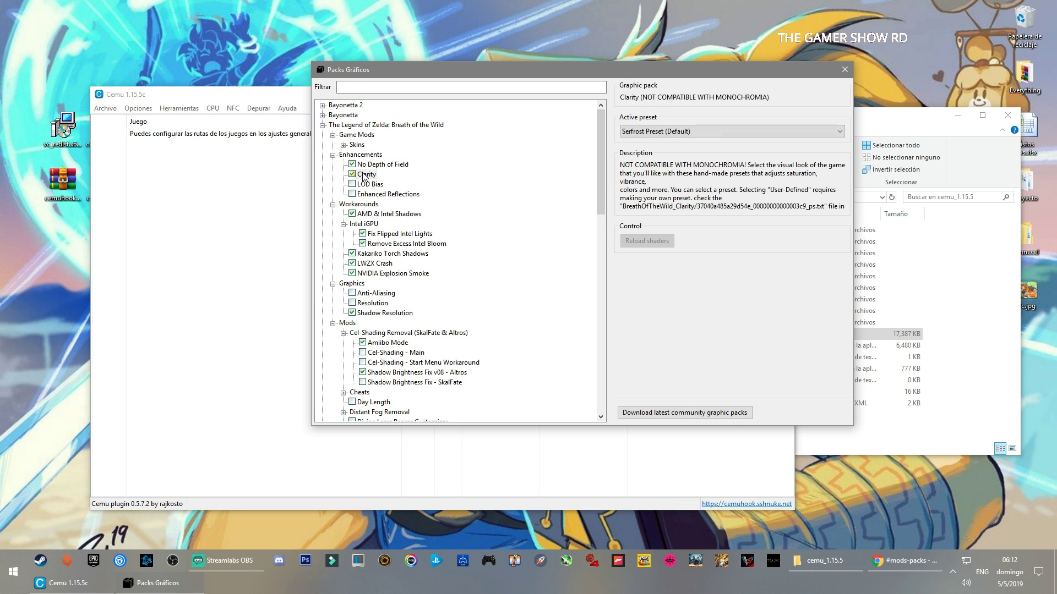
left_click(352, 126)
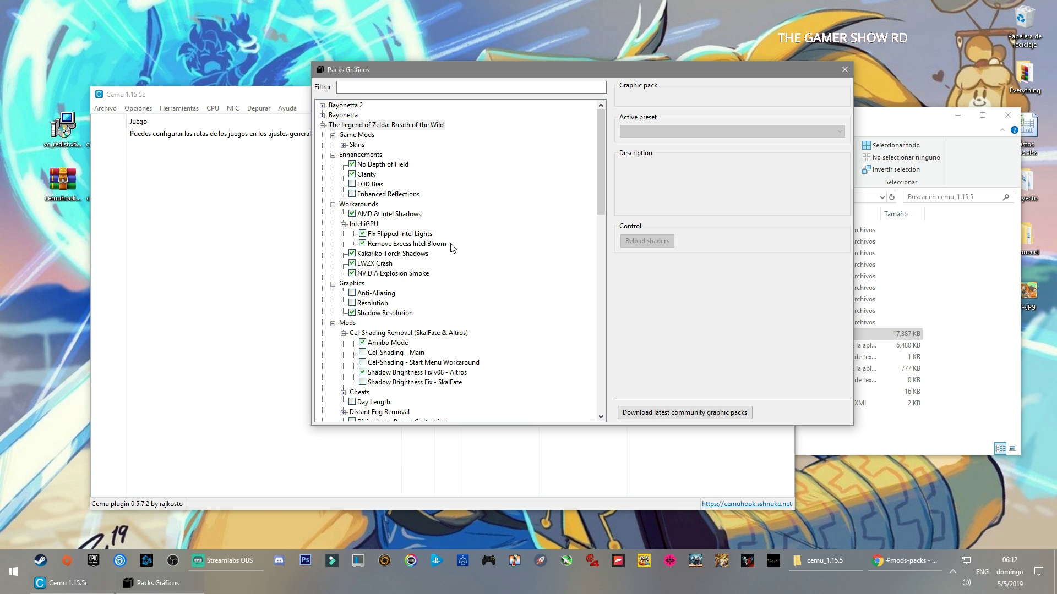
left_click(323, 126)
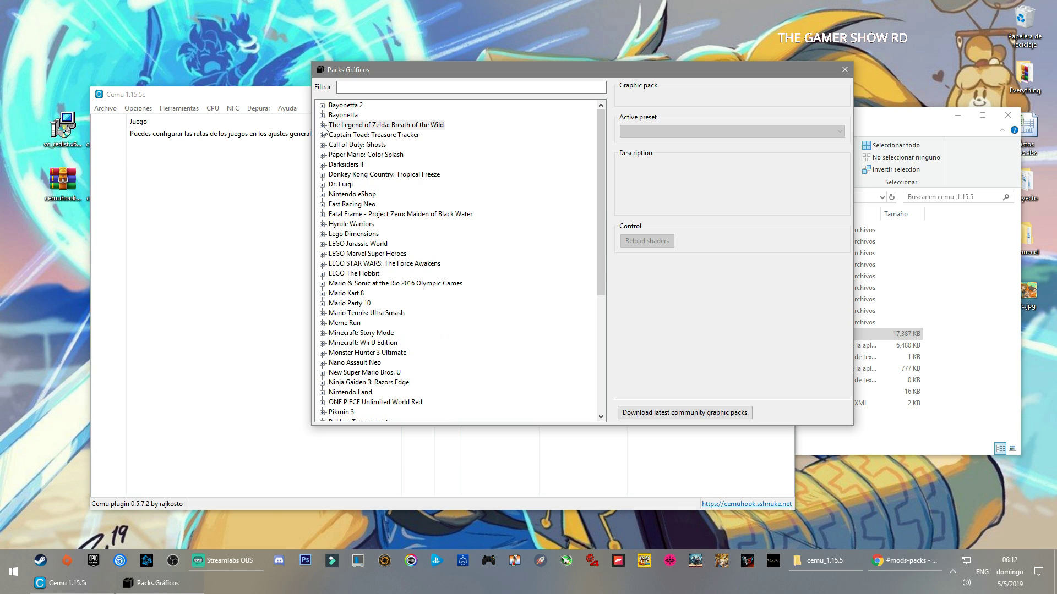
Enable Crash Fix among the New Super Mario Bros. U Workarounds and display its description.
scroll(324, 129, "down", 5)
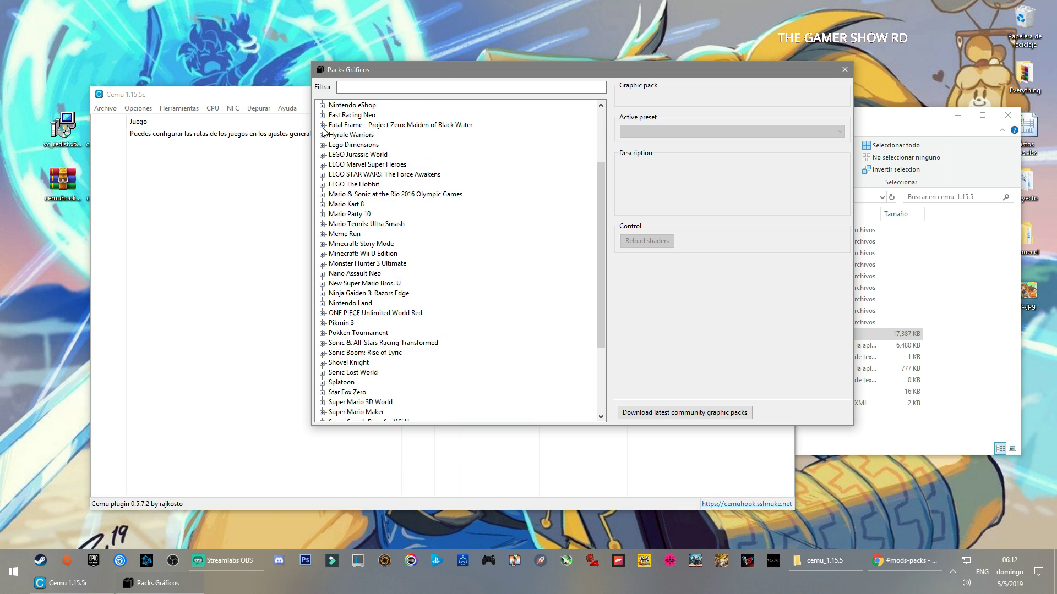
scroll(330, 143, "down", 3)
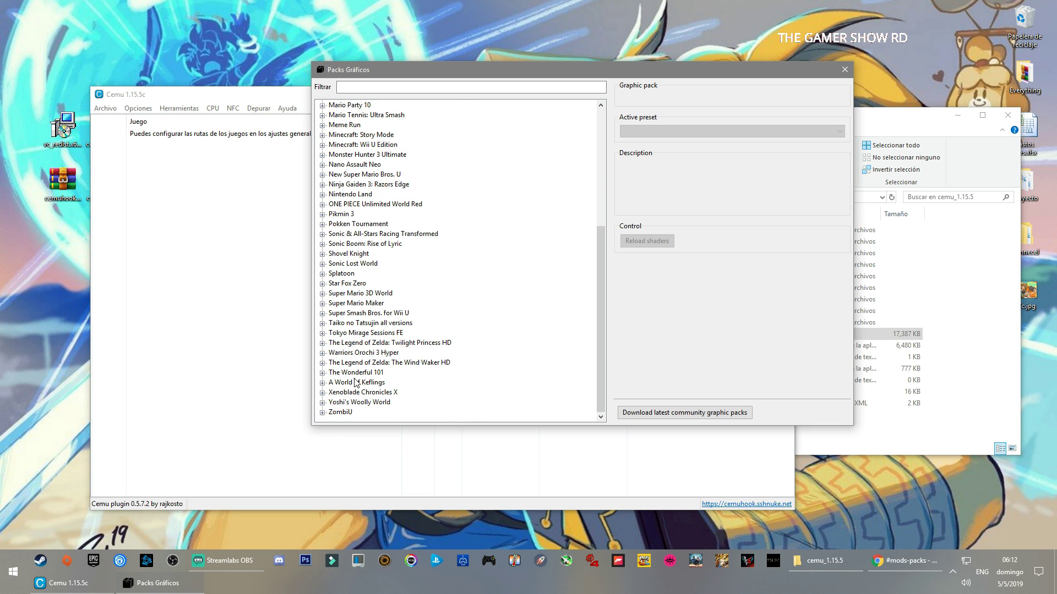
scroll(358, 381, "up", 6)
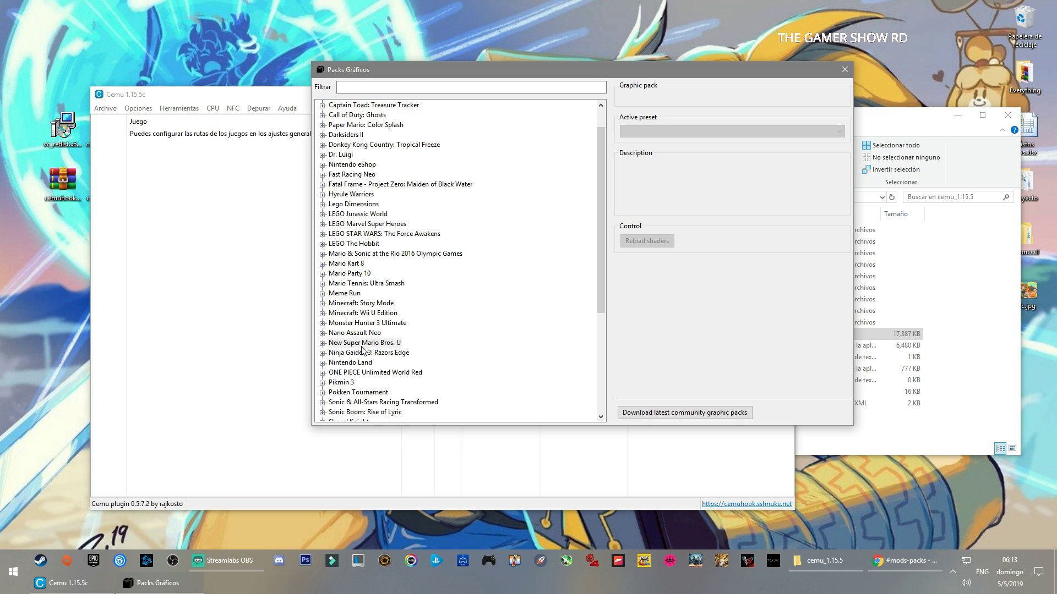
left_click(321, 344)
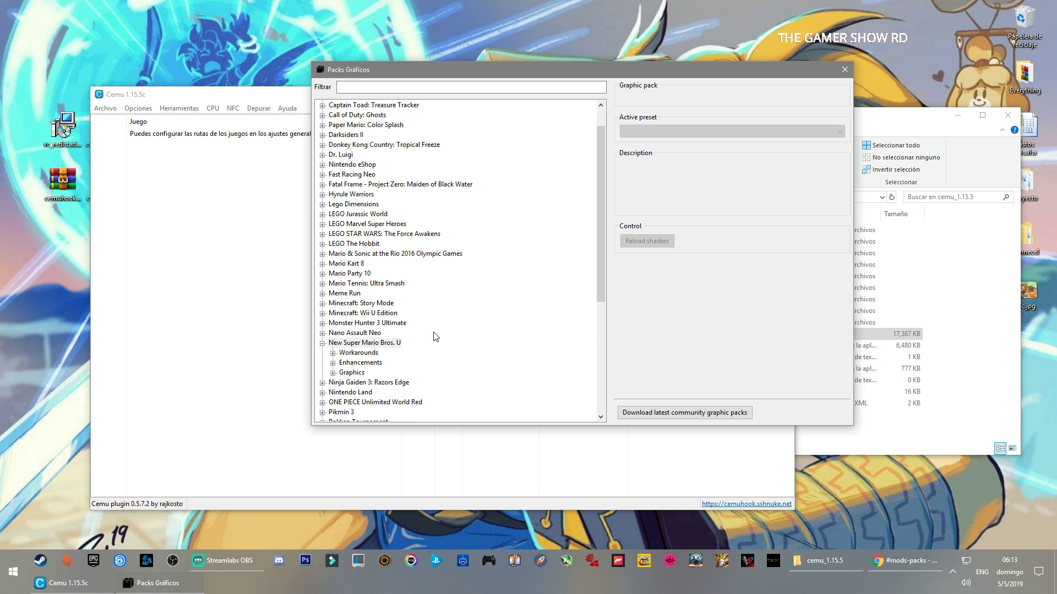
scroll(331, 347, "down", 2)
left_click(333, 294)
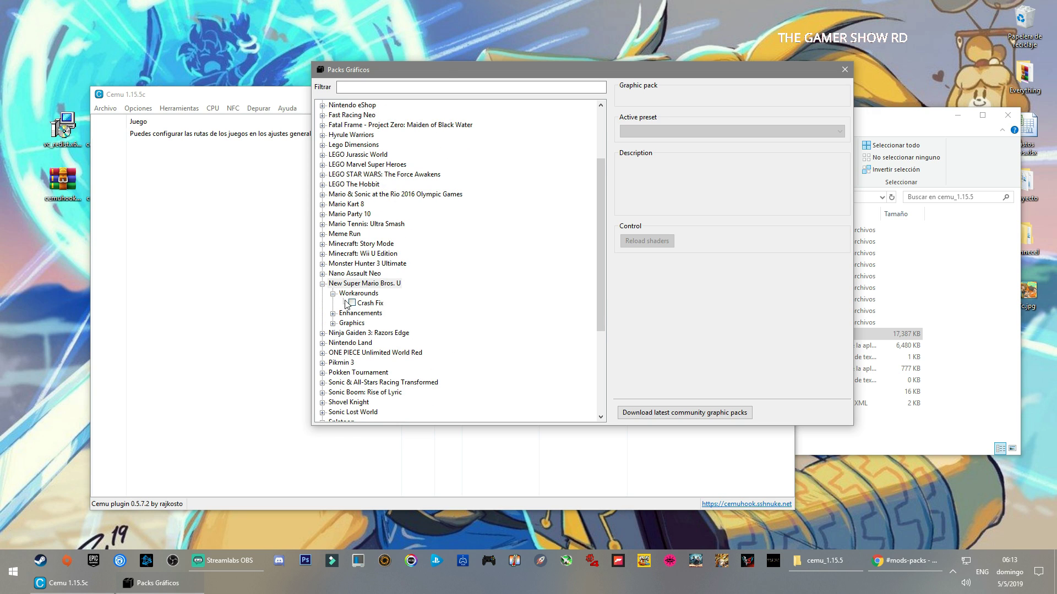
left_click(352, 303)
left_click(377, 306)
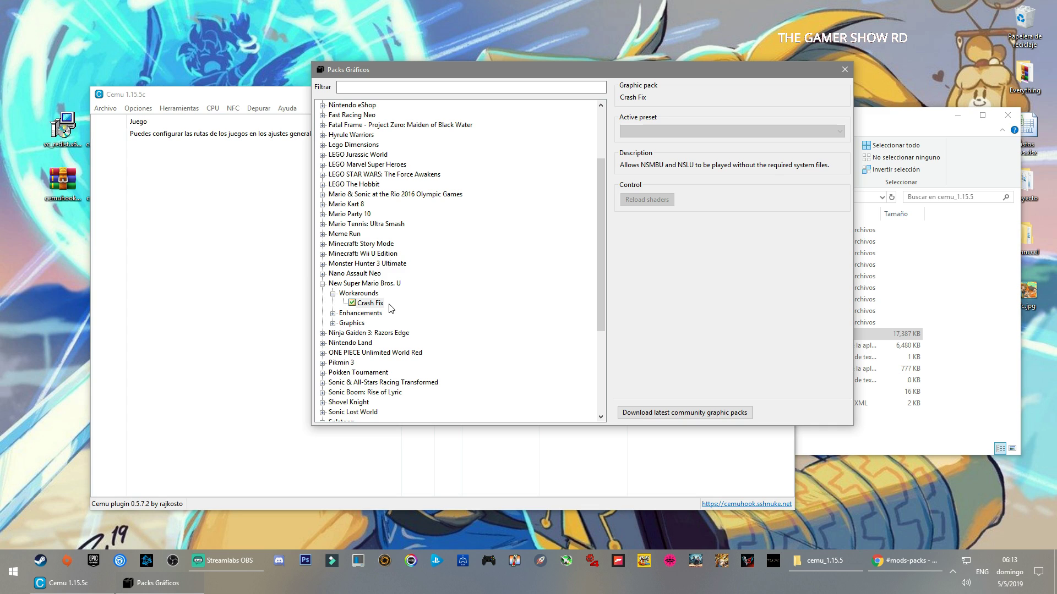
Enable Fancy FX among the New Super Mario Bros. U Enhancements with the preset 1920x1080 (HD).
left_click(333, 313)
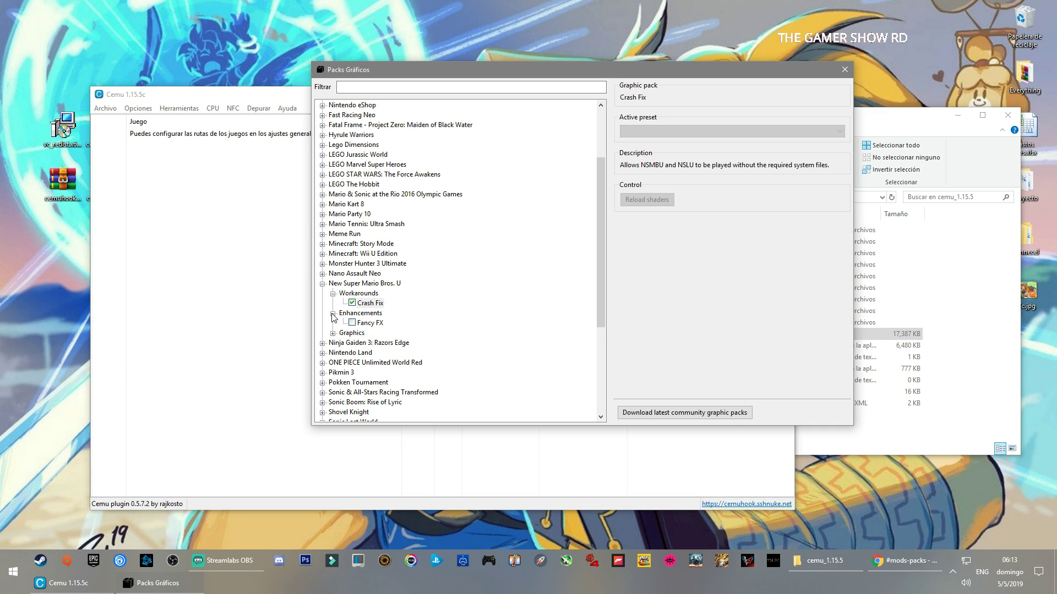
left_click(357, 324)
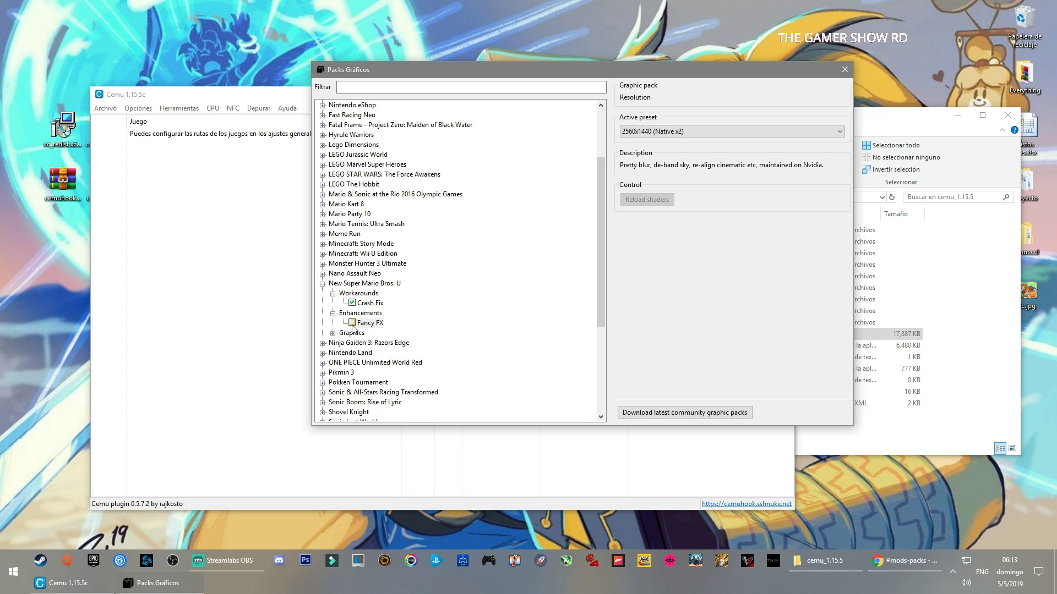
left_click(352, 323)
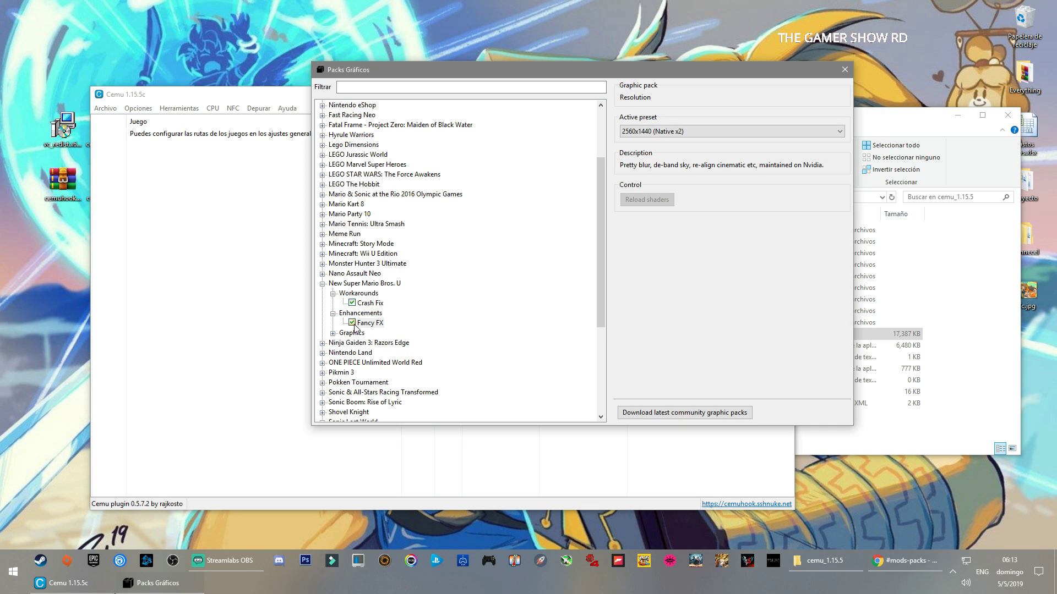
left_click(711, 132)
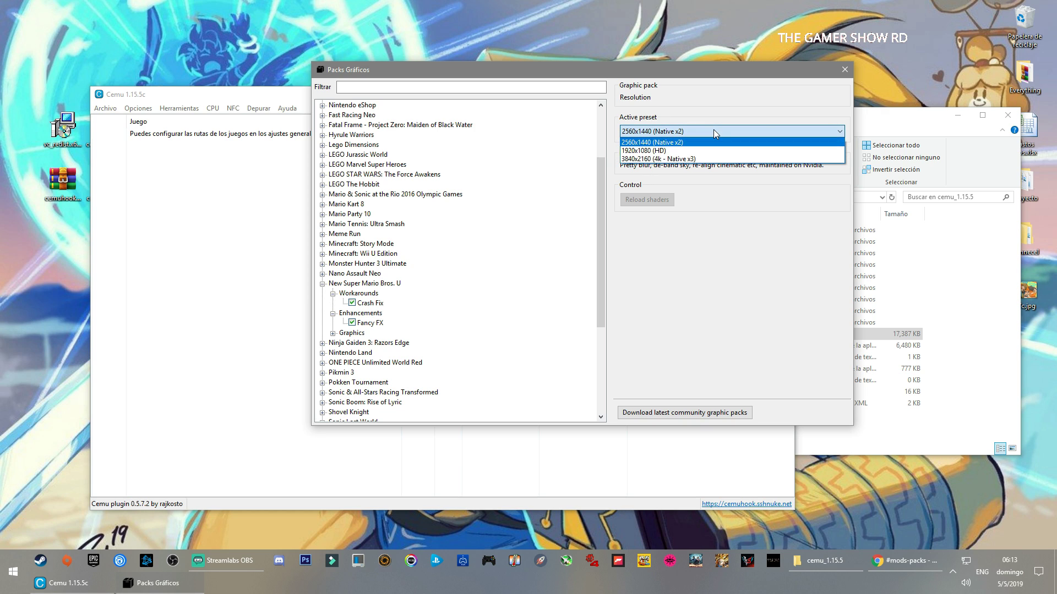
left_click(684, 150)
left_click(683, 133)
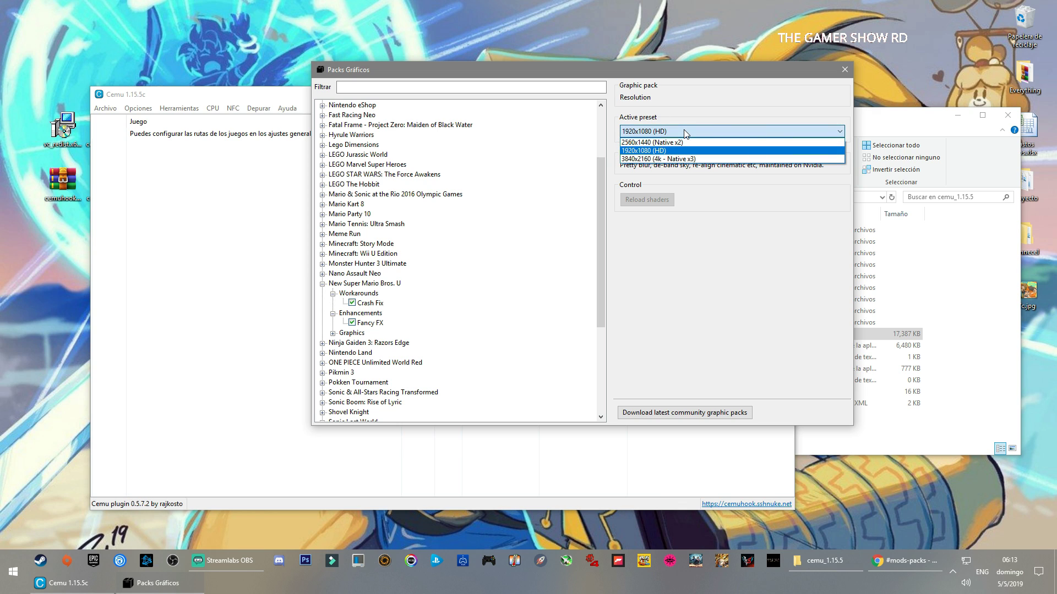
left_click(672, 151)
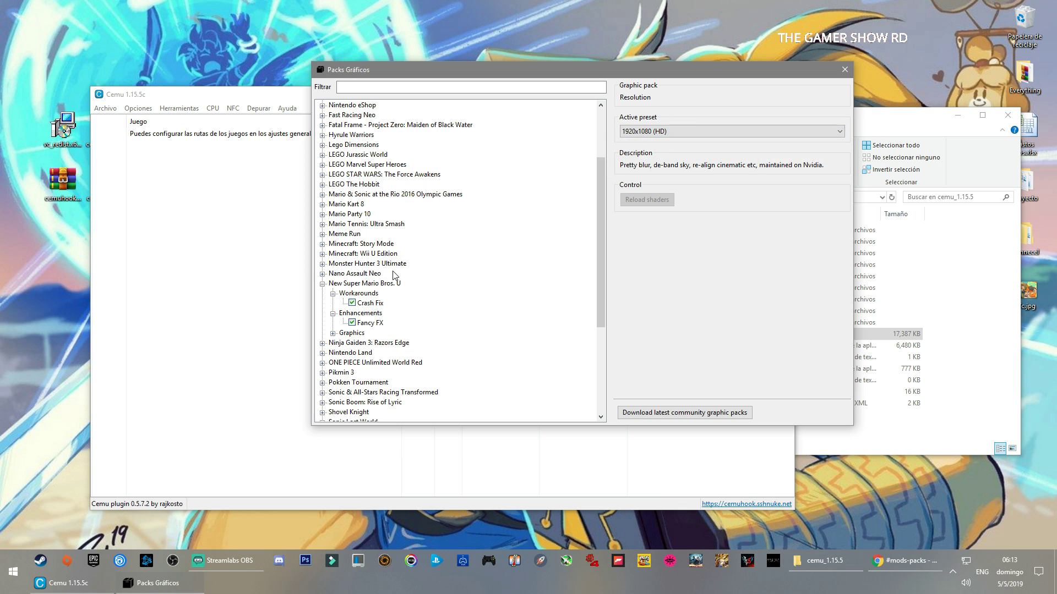
Enable Resolution in the New Super Mario Bros. U Graphics group with the preset 1920x1080 (HD), and collapse the game's tree.
double_click(342, 333)
left_click(358, 342)
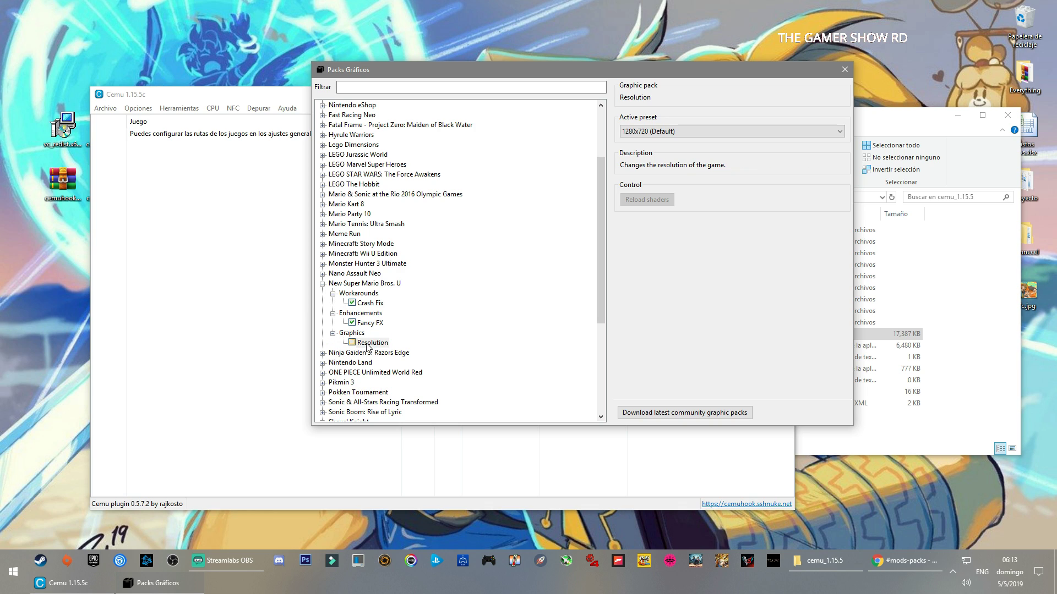
left_click(352, 342)
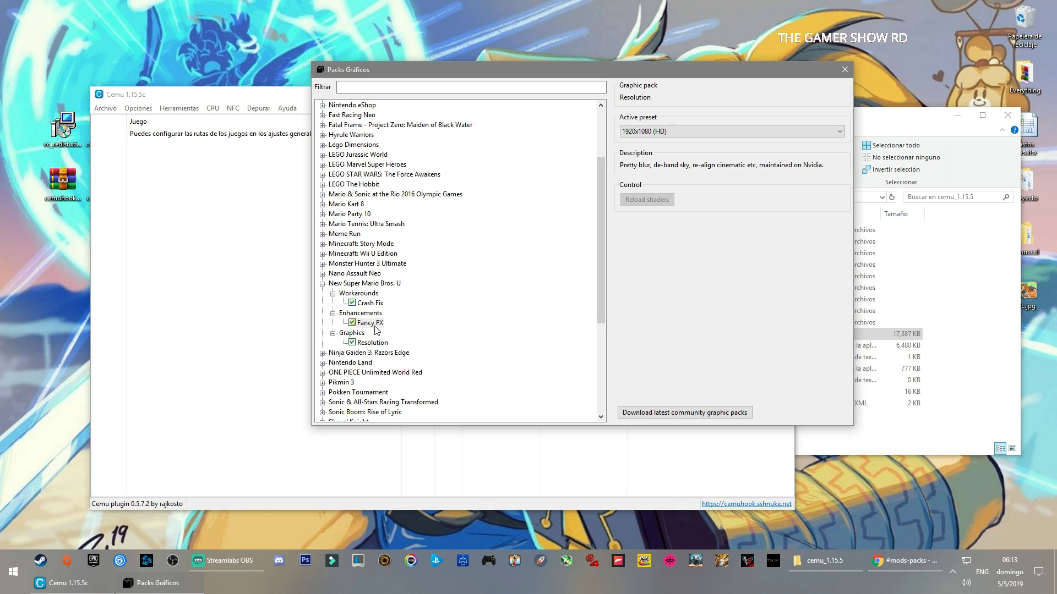
left_click(372, 343)
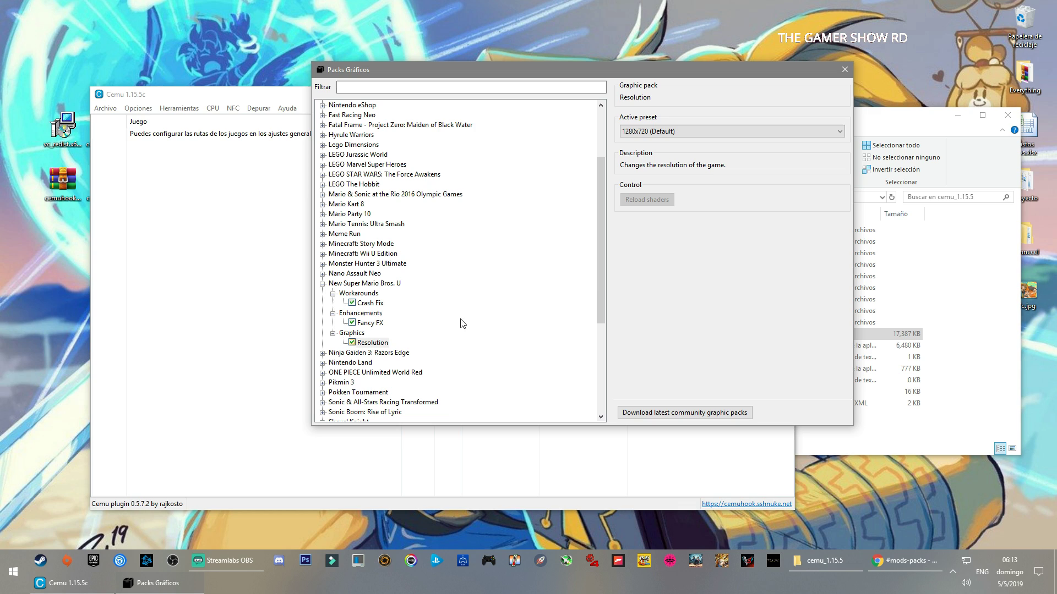
left_click(694, 131)
left_click(370, 329)
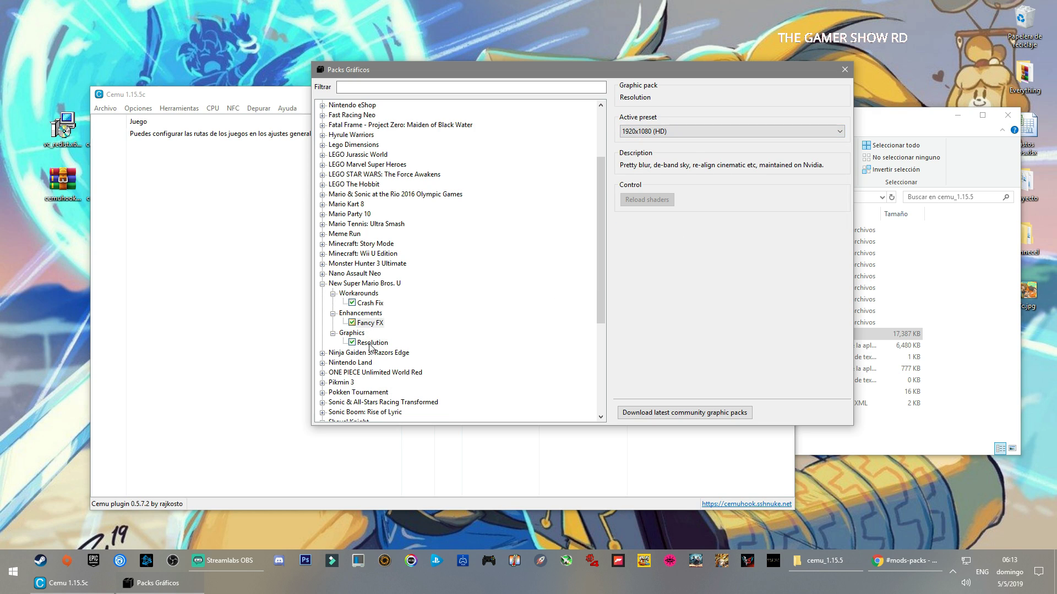
left_click(379, 343)
left_click(698, 133)
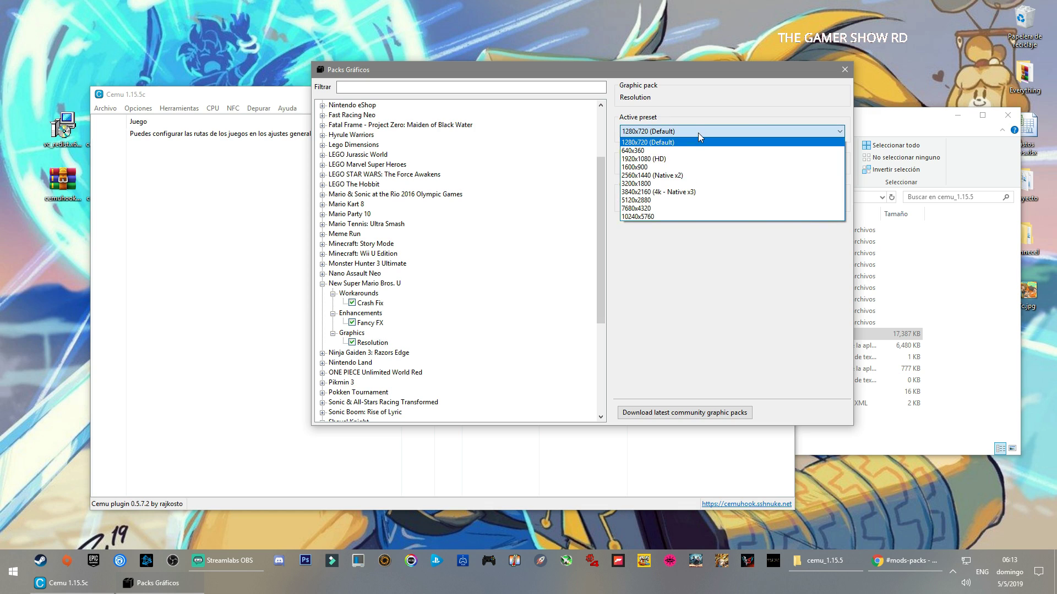
left_click(676, 161)
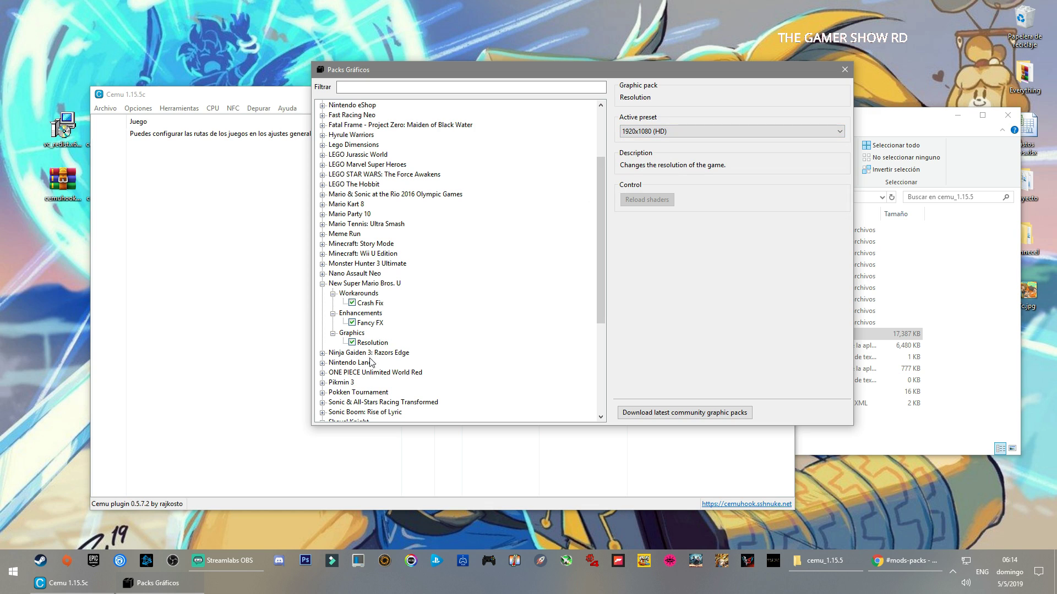
left_click(339, 285)
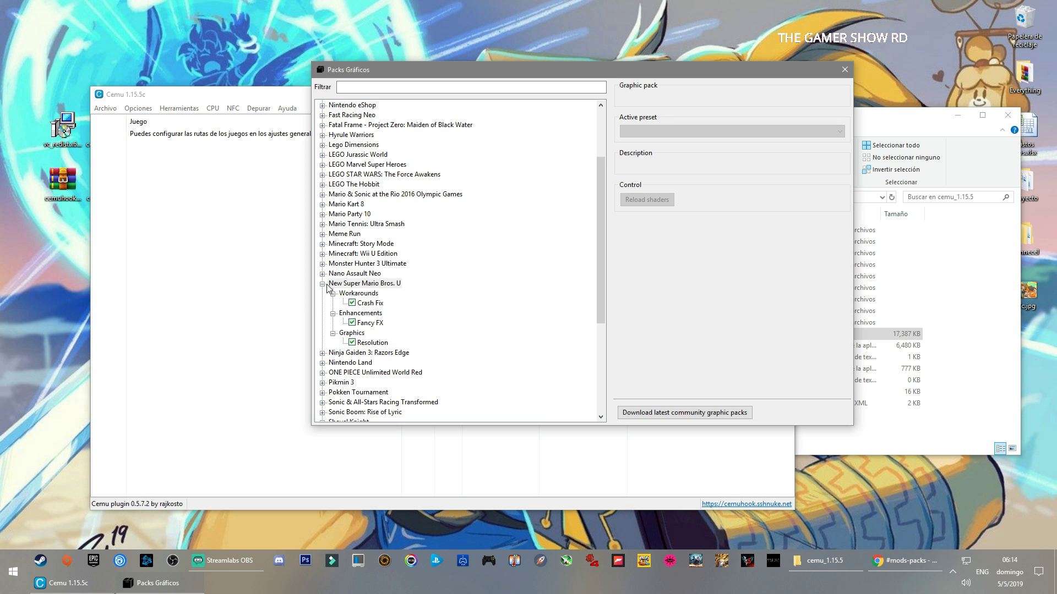
left_click(323, 284)
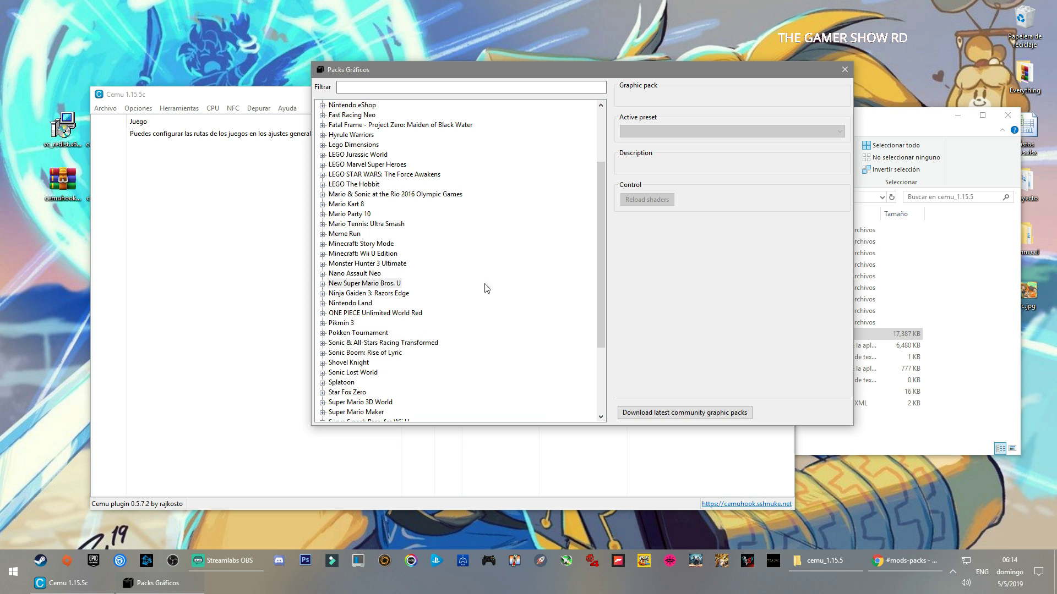
Enable DLC Crash Fix and NVIDIA Enemy Death Fix among the Hyrule Warriors Workarounds, leaving 30FPS Lock disabled.
scroll(493, 338, "up", 3)
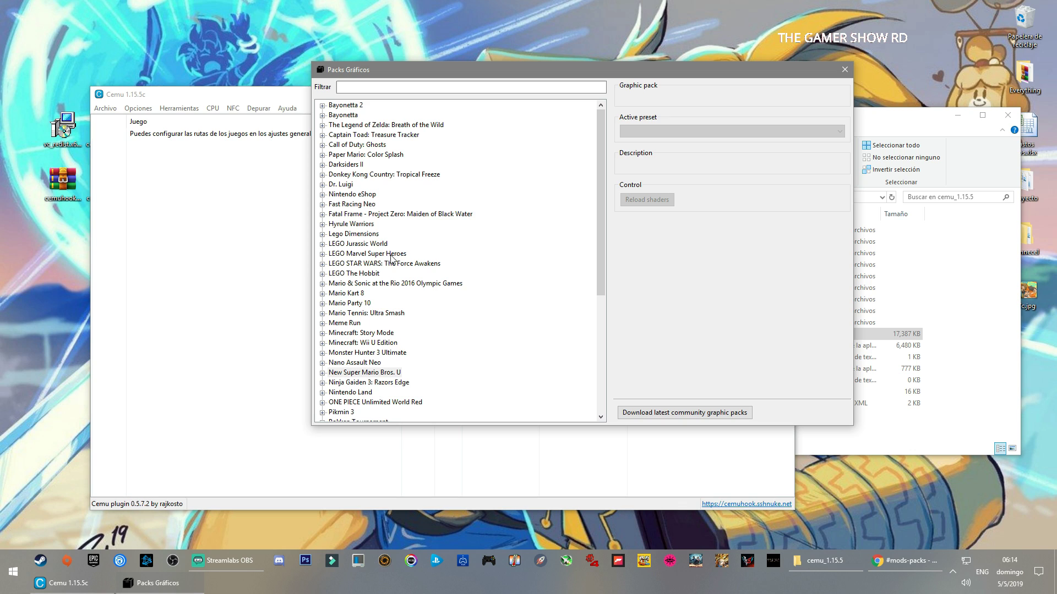
left_click(332, 226)
double_click(331, 225)
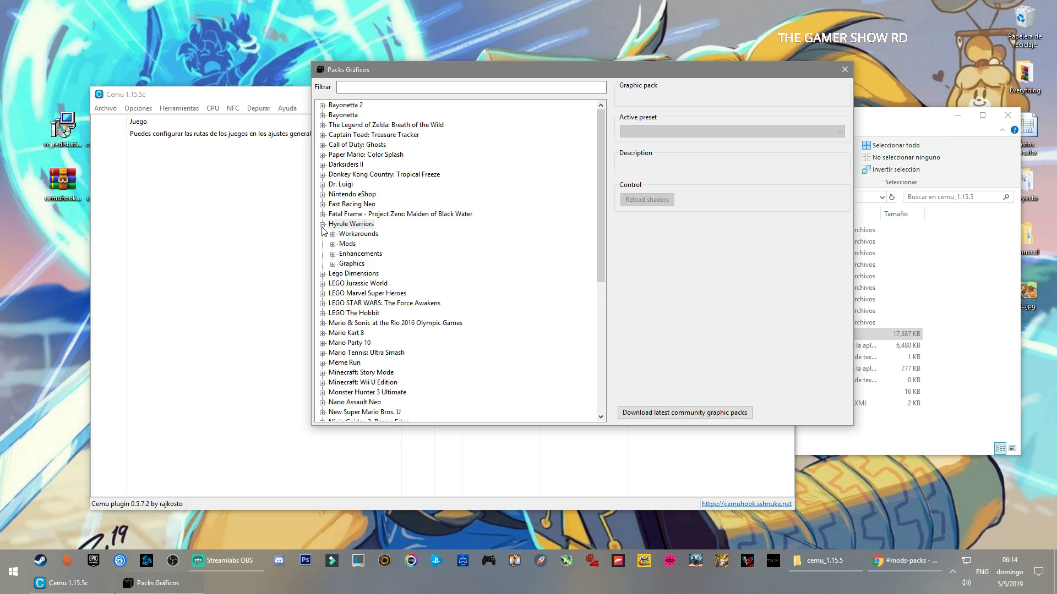
left_click(333, 234)
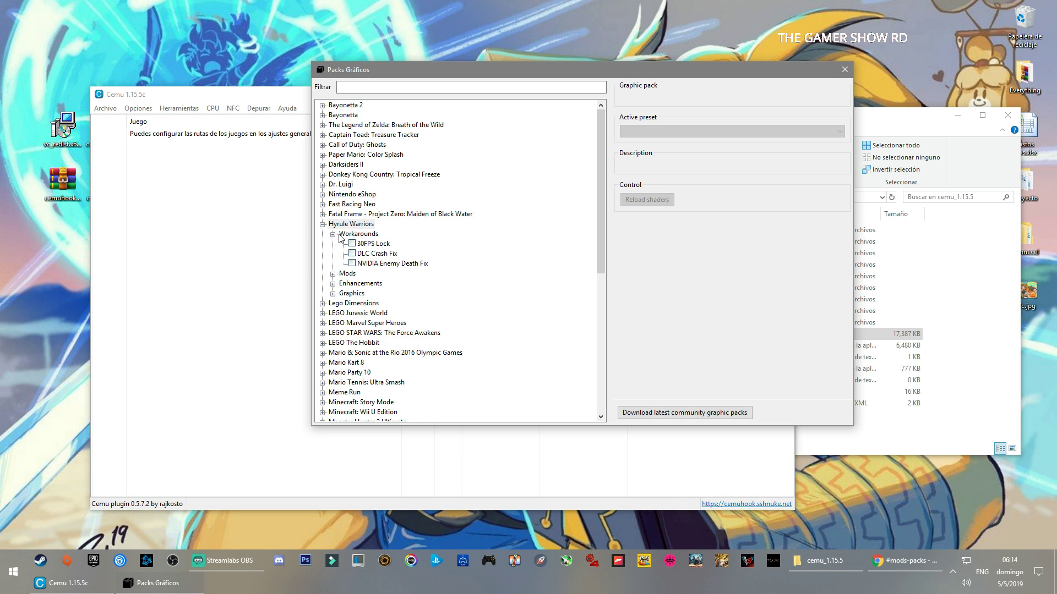
left_click(368, 246)
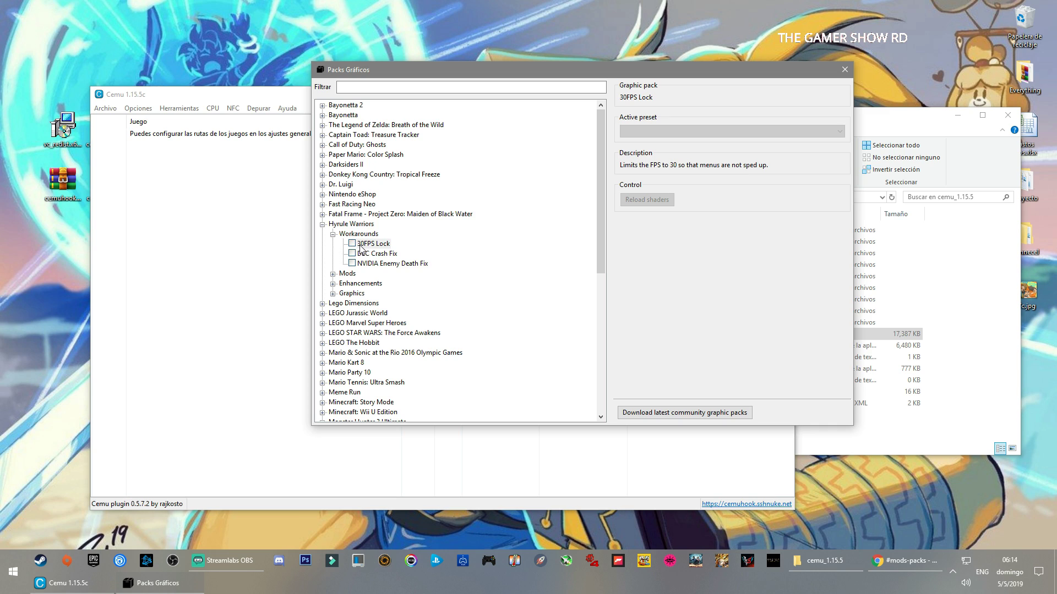
left_click(354, 245)
left_click(353, 244)
left_click(353, 254)
left_click(367, 254)
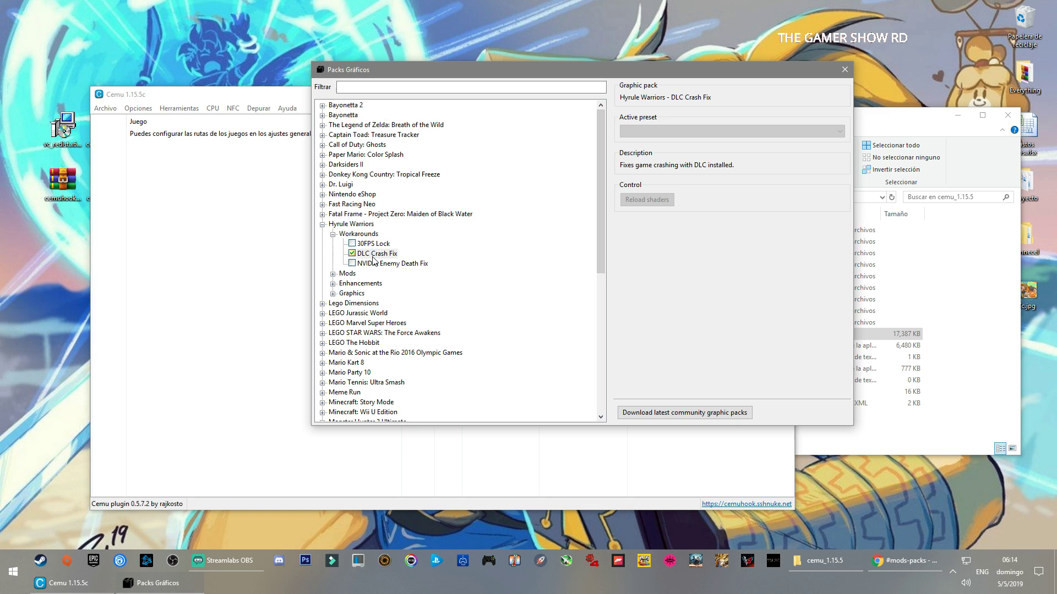
left_click(369, 264)
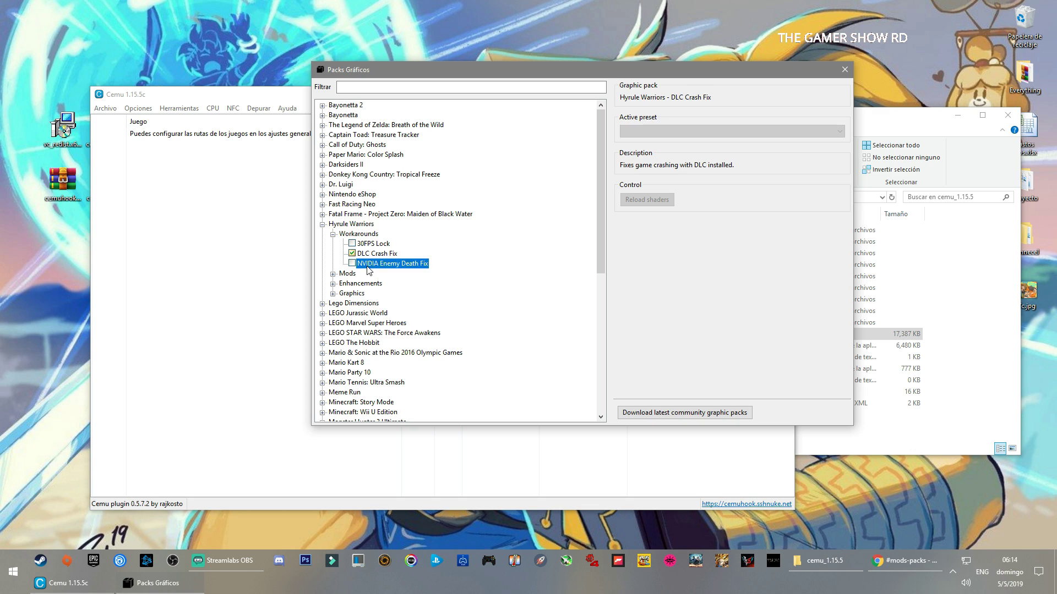
left_click(352, 263)
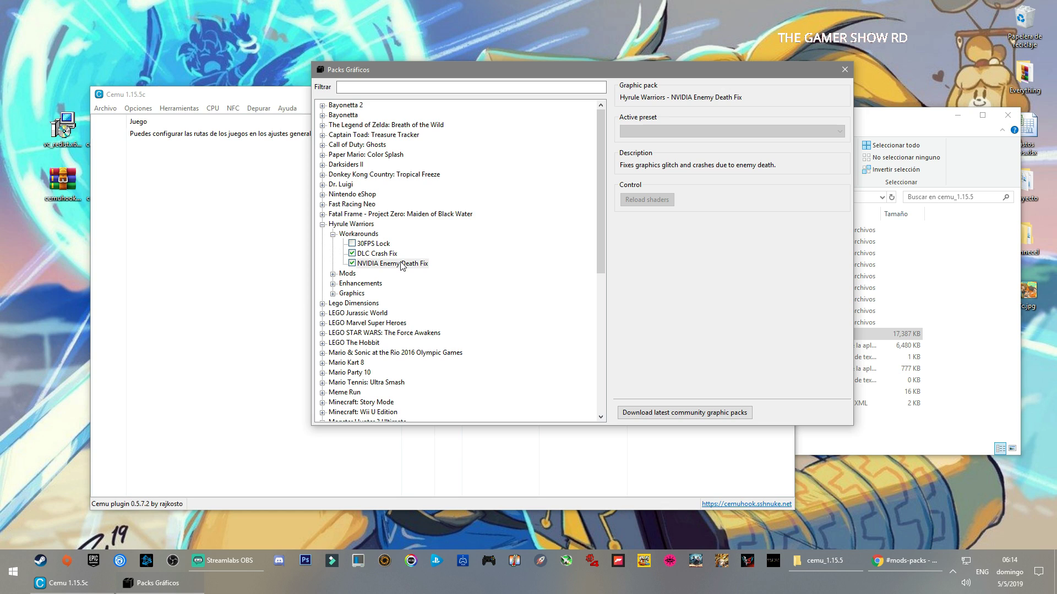
Enable the 60FPS pack in the Hyrule Warriors Mods group.
left_click(333, 273)
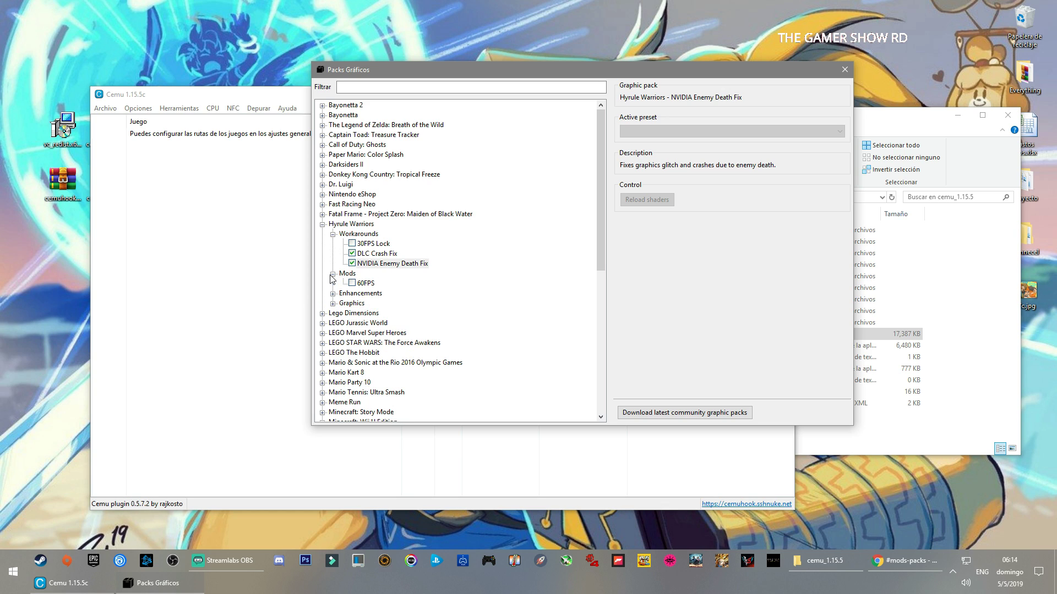
left_click(365, 283)
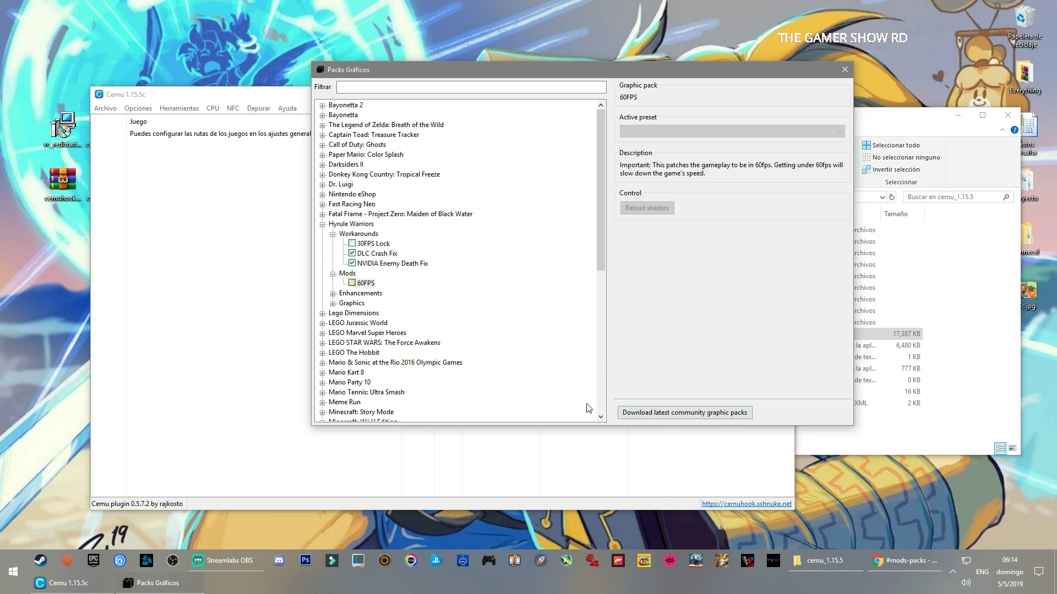
left_click(353, 283)
Try the Contrasty pack in Hyrule Warriors Enhancements with the Default preset, and disable it again.
left_click(333, 293)
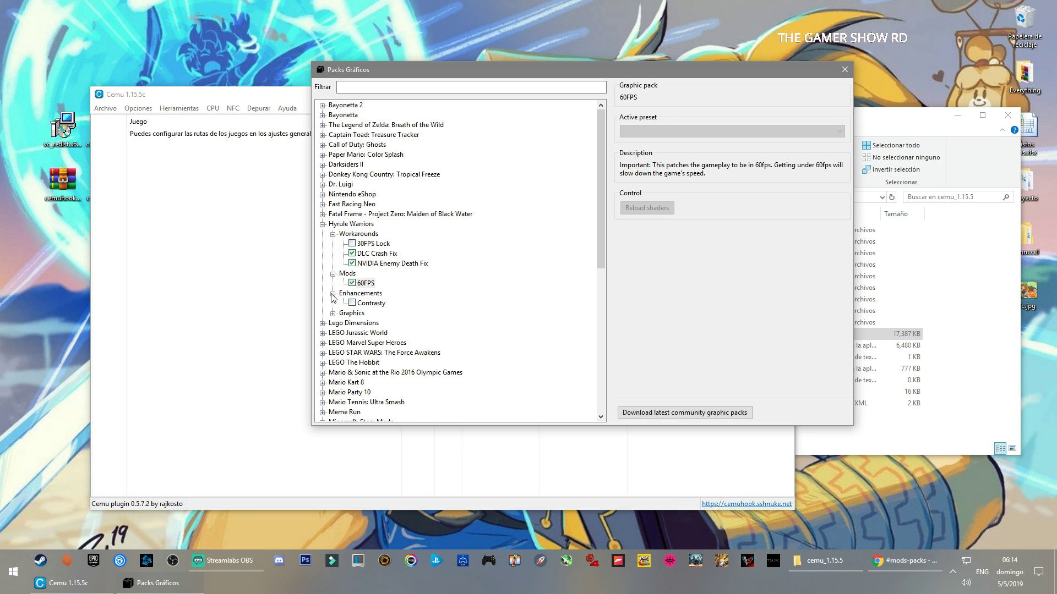
left_click(370, 304)
left_click(351, 303)
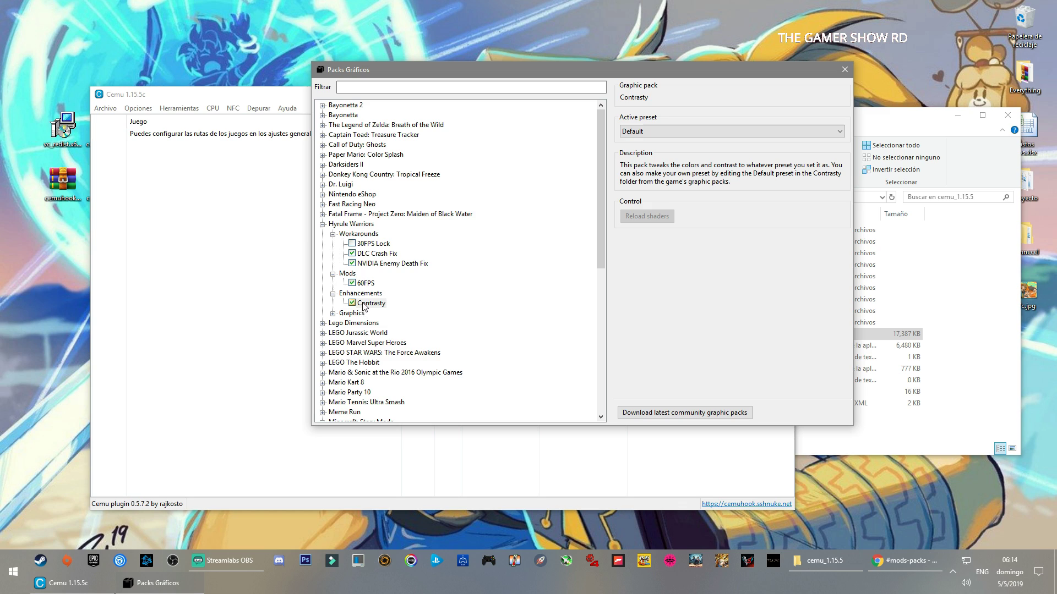
left_click(663, 132)
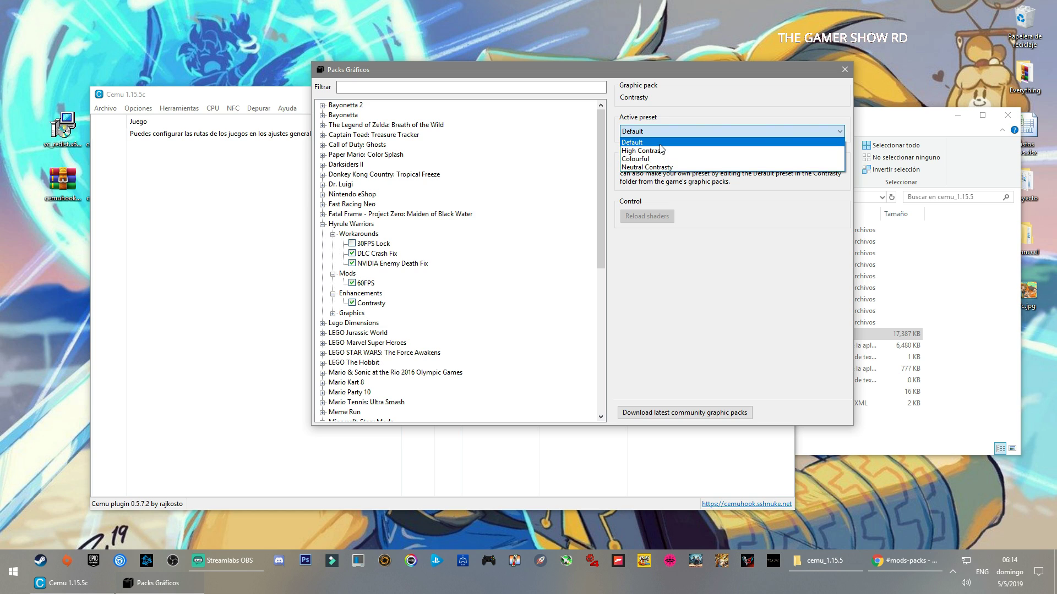
left_click(660, 142)
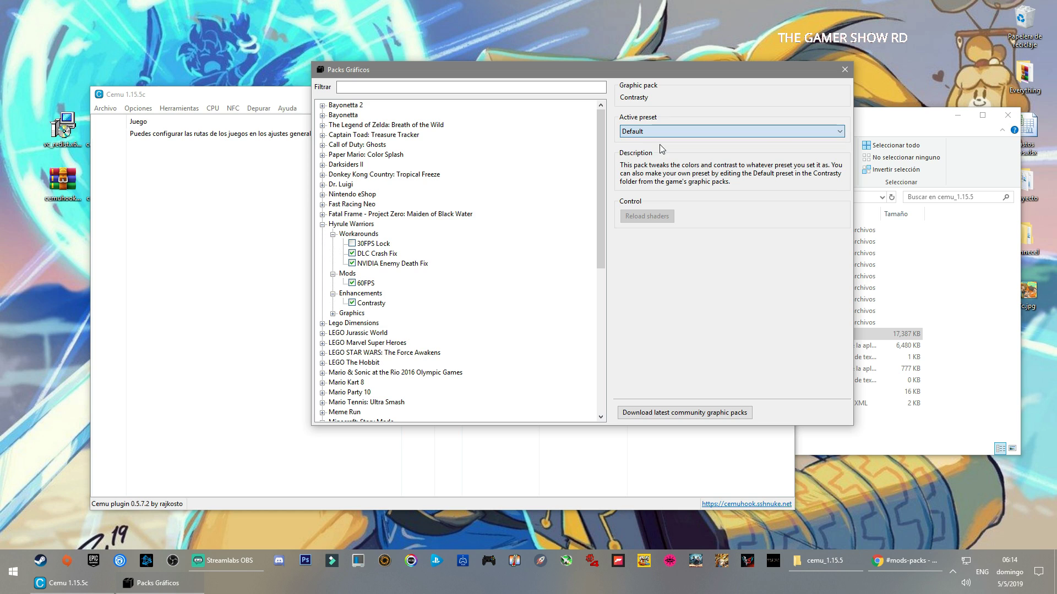
left_click(352, 302)
Enable Resolution in the Hyrule Warriors Graphics group with the preset 1920x800.
left_click(333, 314)
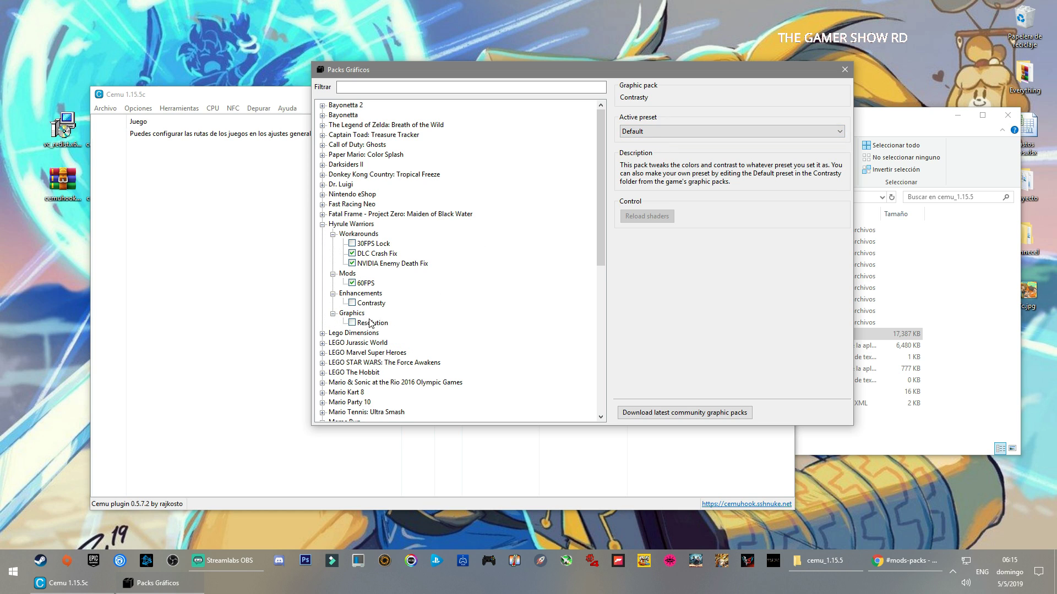
left_click(366, 323)
left_click(352, 323)
left_click(687, 132)
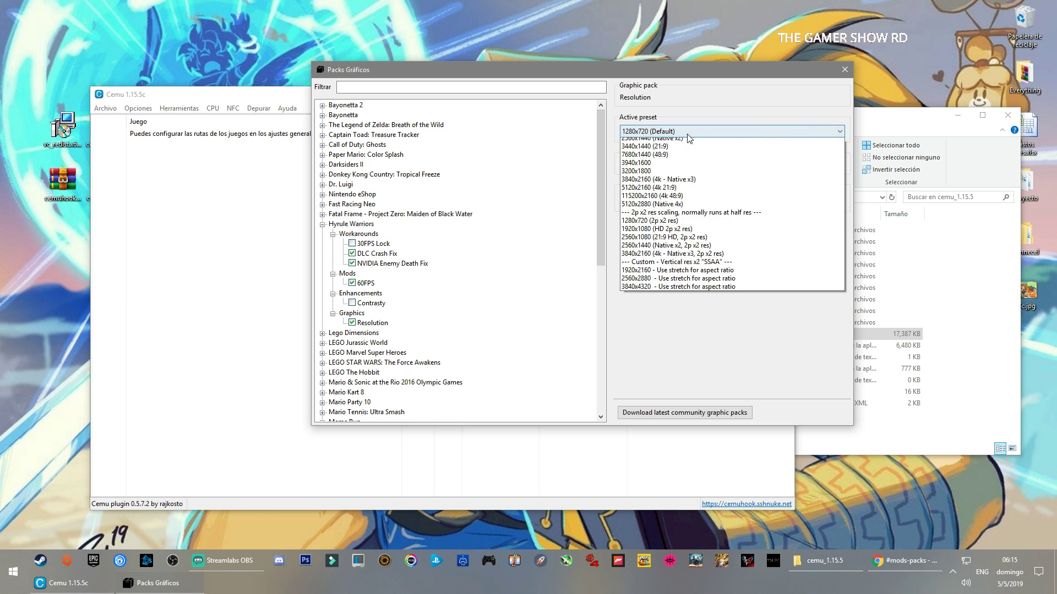
left_click(660, 166)
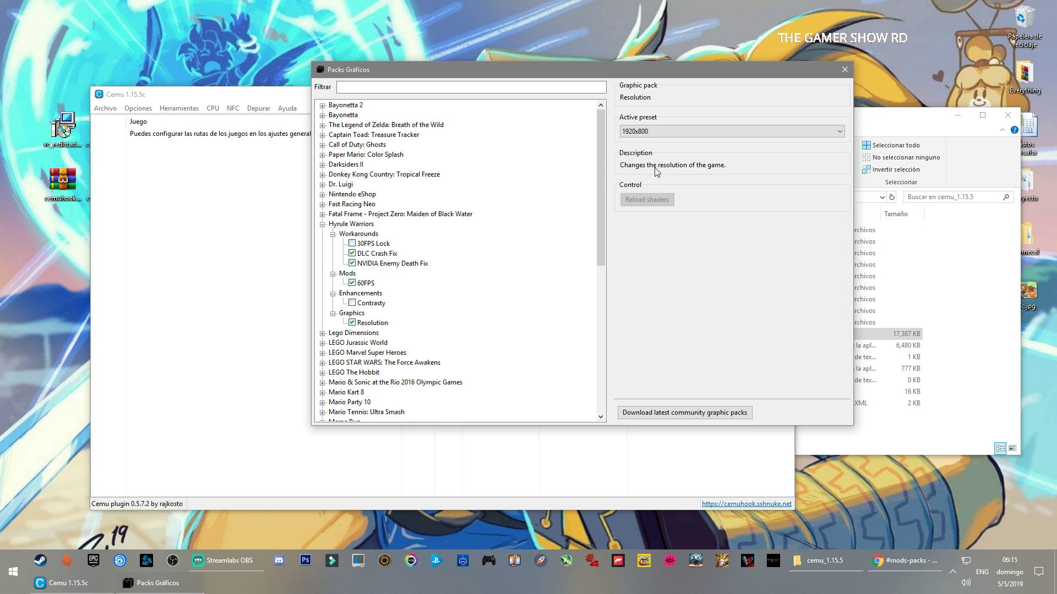
Collapse the Hyrule Warriors tree, then close the graphic packs window and reposition the main emulator window.
left_click(323, 224)
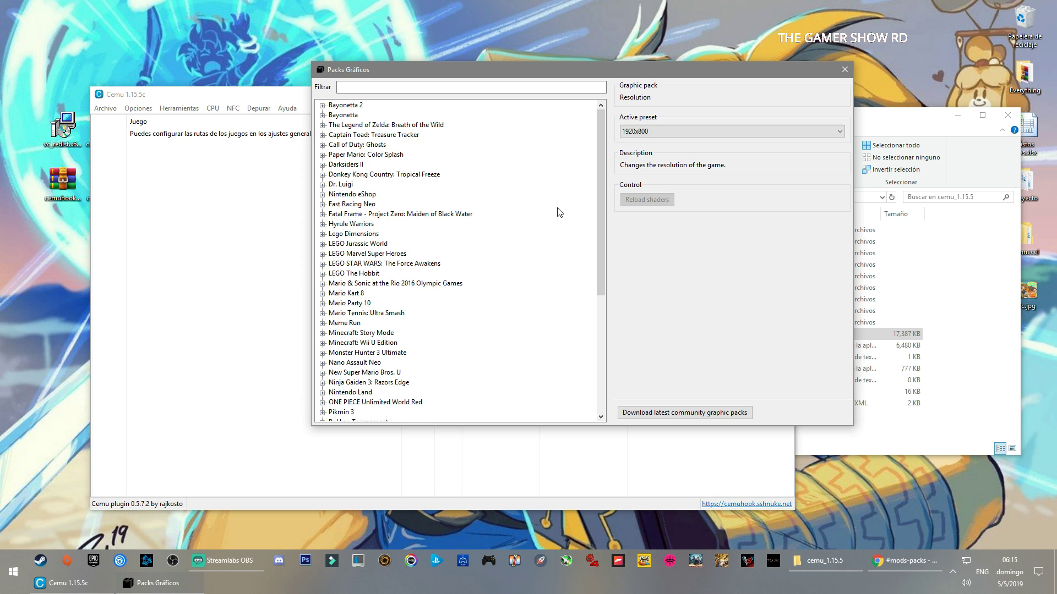
left_click(844, 70)
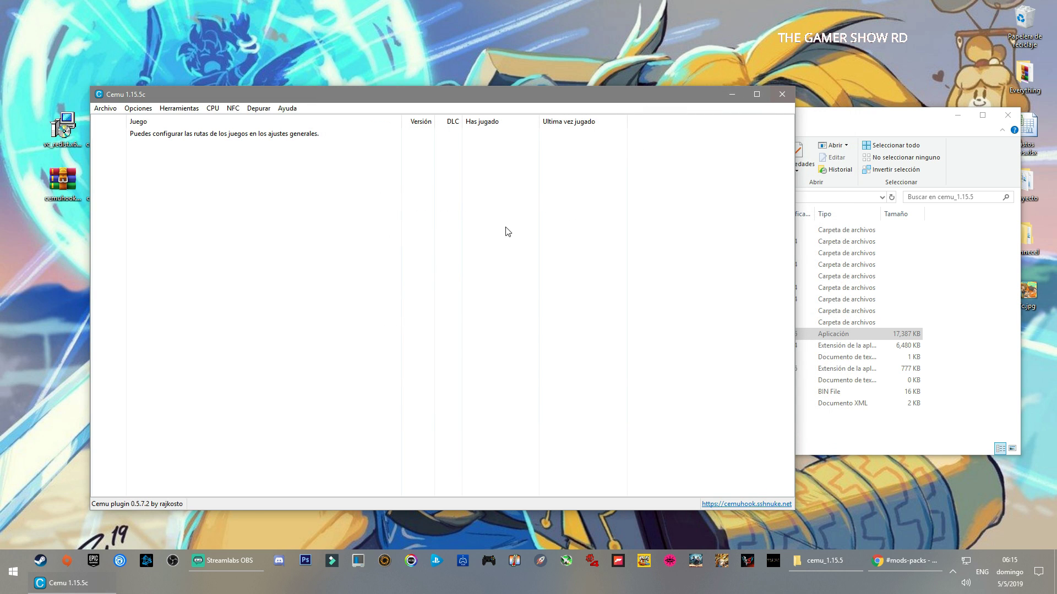
left_click_drag(422, 97, 492, 74)
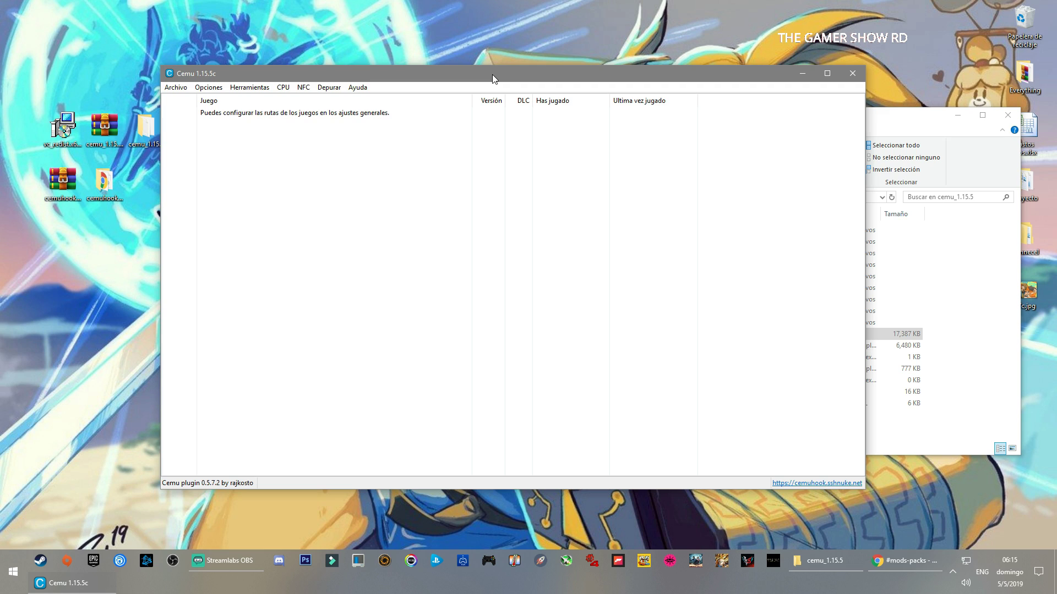